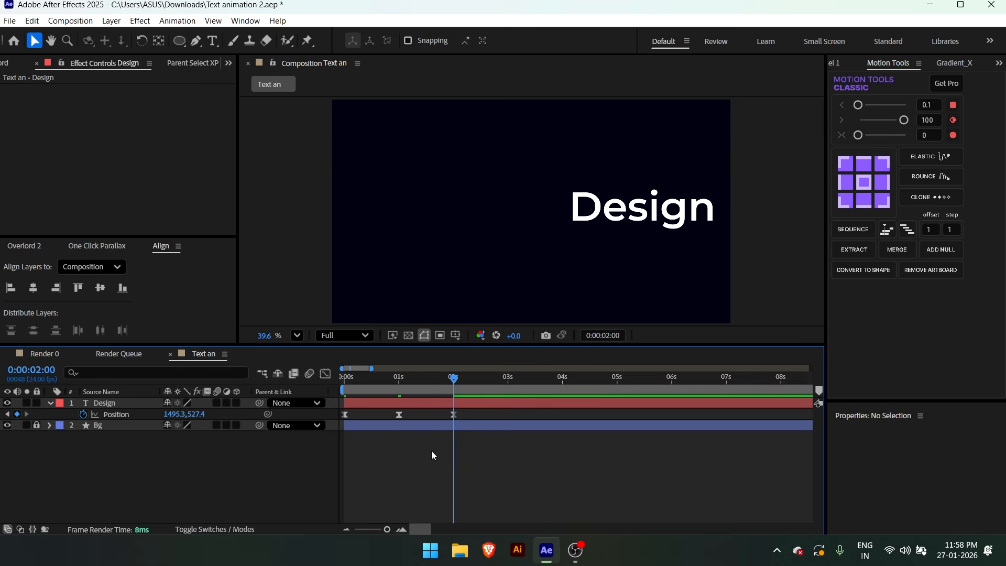
Compress the Design layer's Position keyframes proportionally toward the start, so the middle keyframe falls at 0:00:00:17
{"action": "key", "text": "space"}
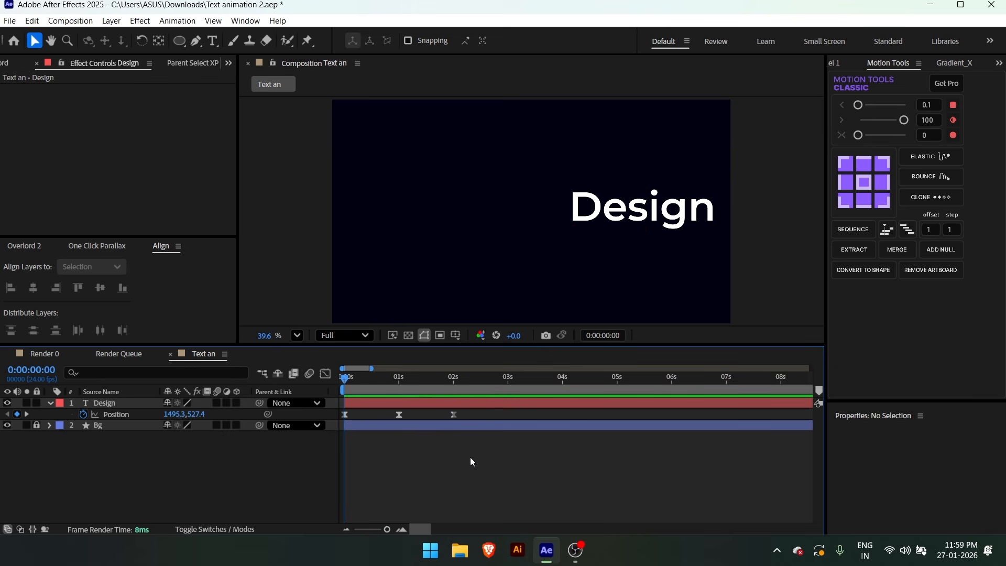
{"action": "left_click_drag", "start_coordinate": [471, 457], "coordinate": [117, 371]}
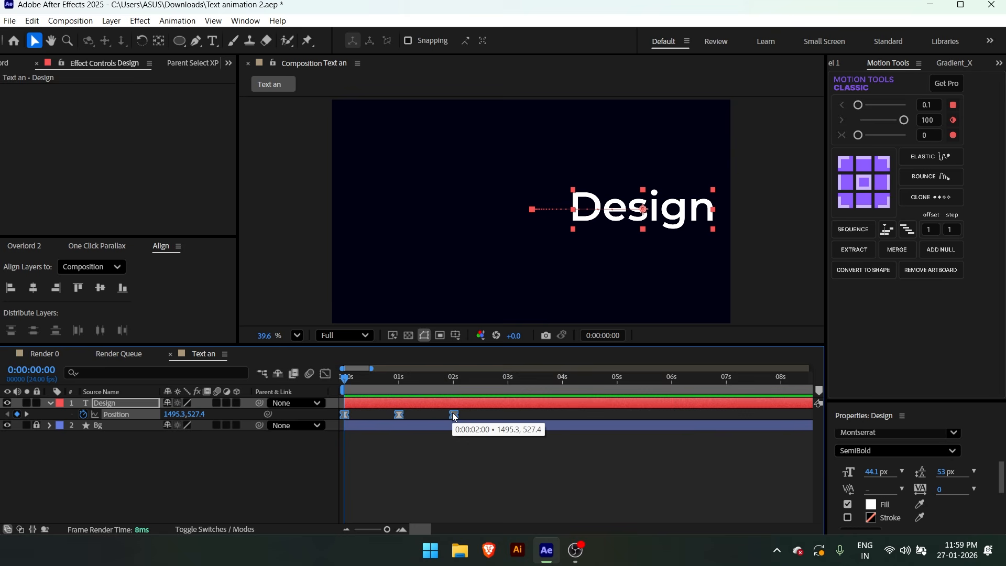
{"action": "key", "text": "alt"}
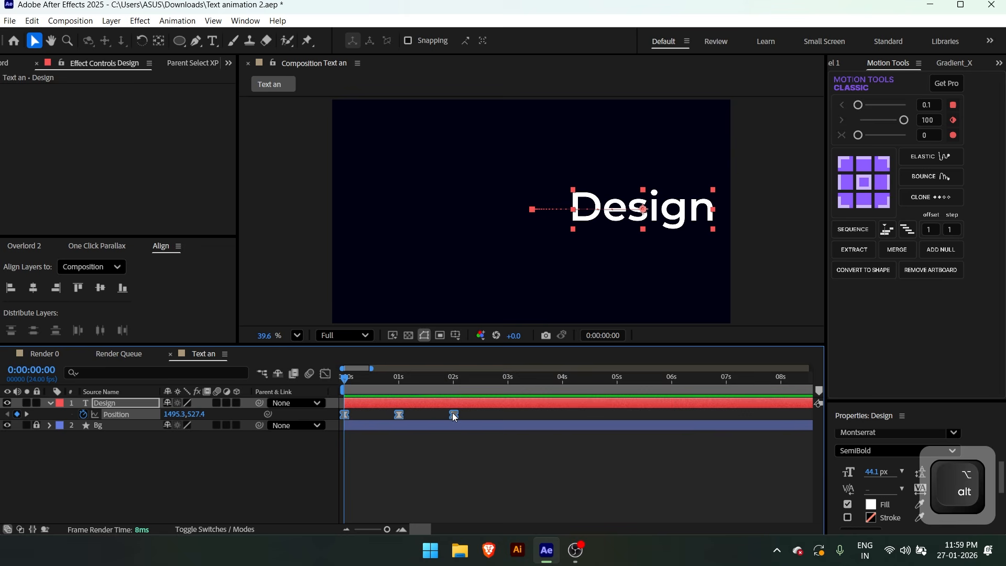
{"action": "left_click_drag", "start_coordinate": [454, 417], "coordinate": [431, 419]}
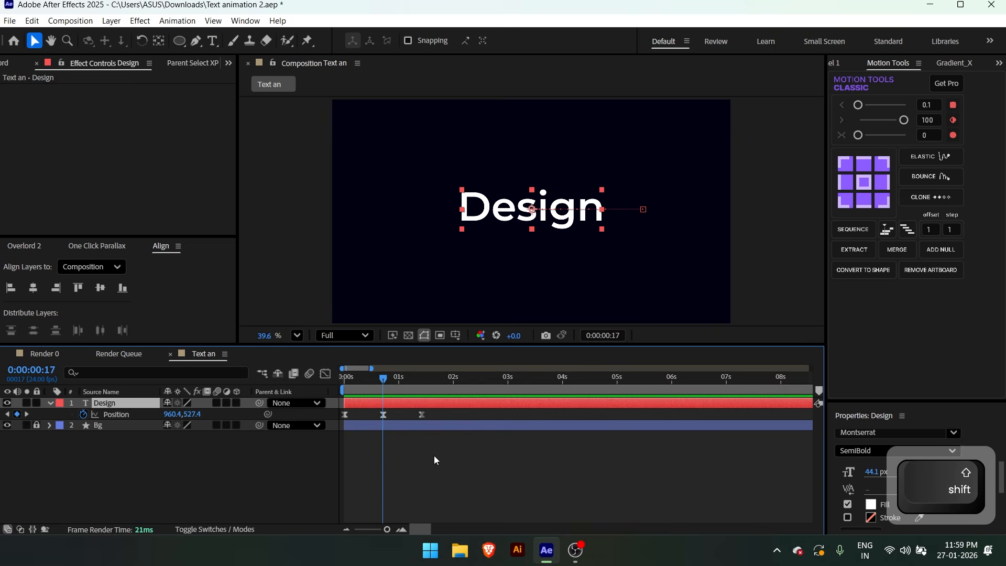
Apply the Bulge effect to the Design layer with horizontal radius about 816.4, vertical radius about 933.6 and bulge height 1.6
{"action": "key", "text": "ctrl+space"}
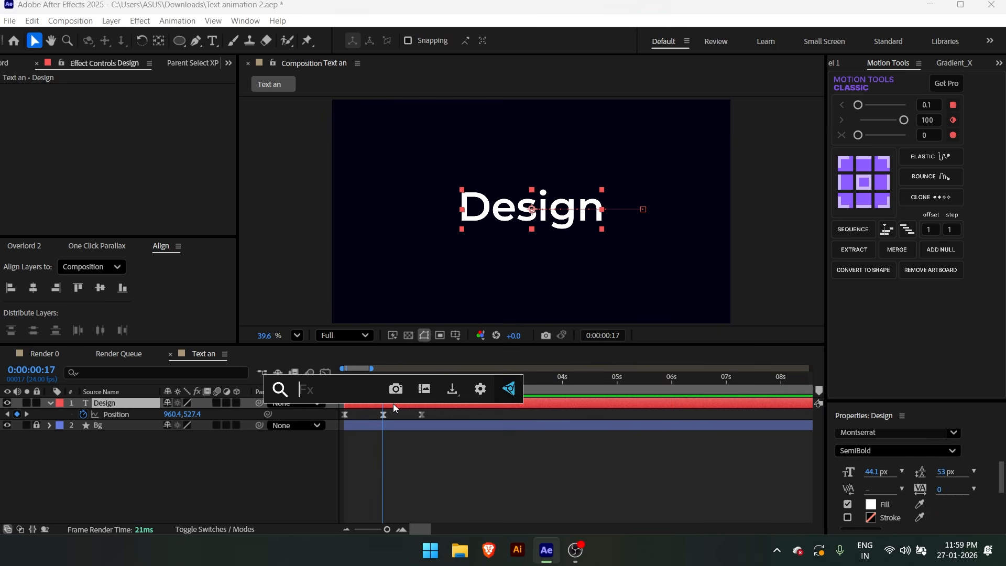
{"action": "type", "text": "bul"}
{"action": "left_click", "coordinate": [357, 406]}
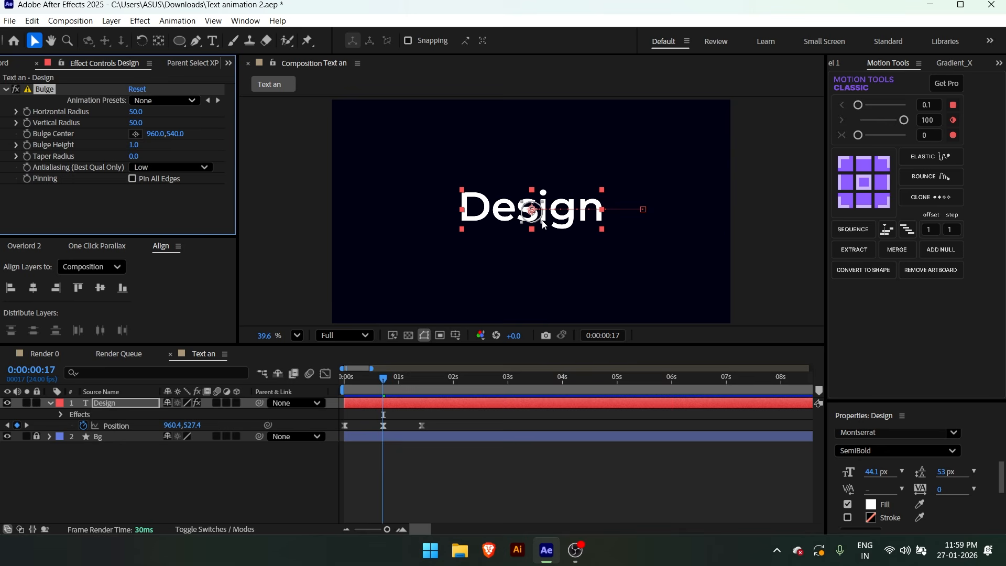
{"action": "left_click_drag", "start_coordinate": [544, 225], "coordinate": [702, 406]}
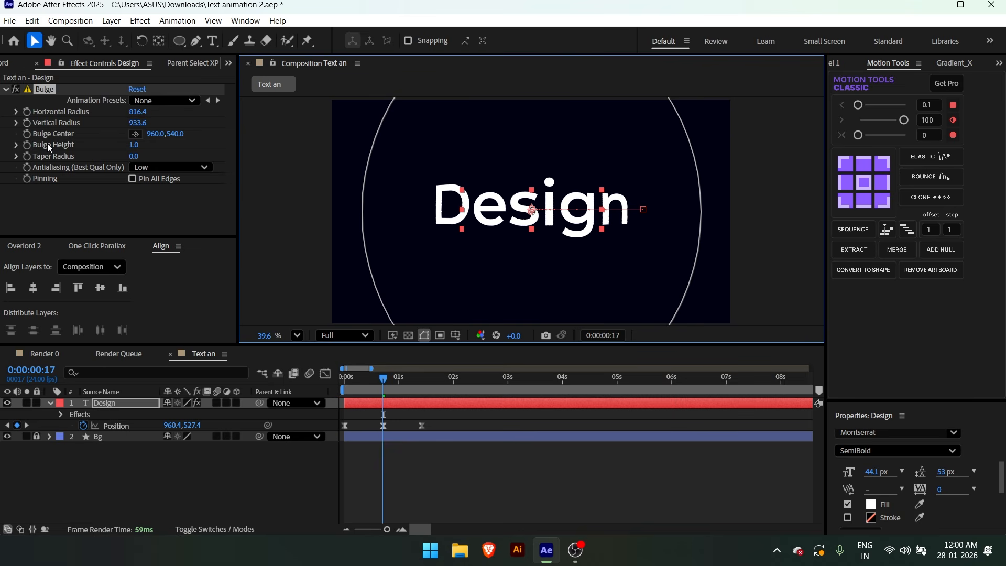
{"action": "left_click_drag", "start_coordinate": [135, 145], "coordinate": [174, 145]}
{"action": "left_click", "coordinate": [363, 454]}
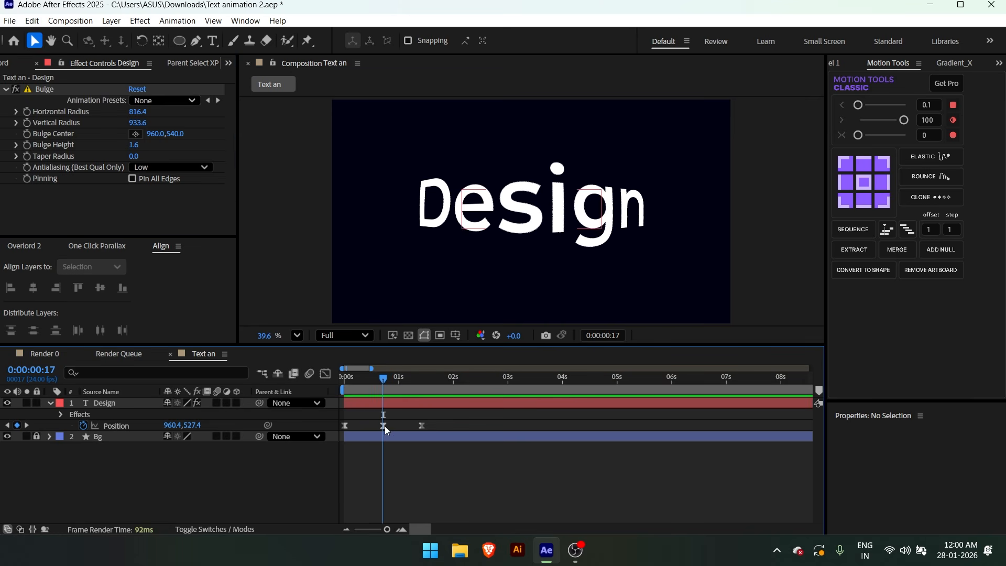
Animate the Bulge Center from about 523.5, 540.0 at the composition start to 960.0, 540.0 at 0:00:00:17
{"action": "left_click", "coordinate": [381, 405]}
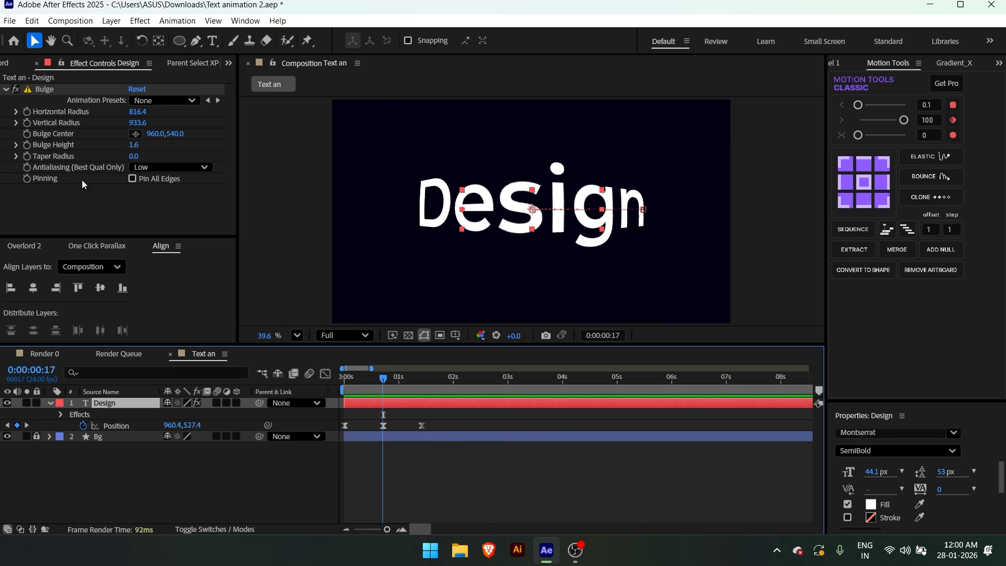
{"action": "left_click", "coordinate": [32, 136]}
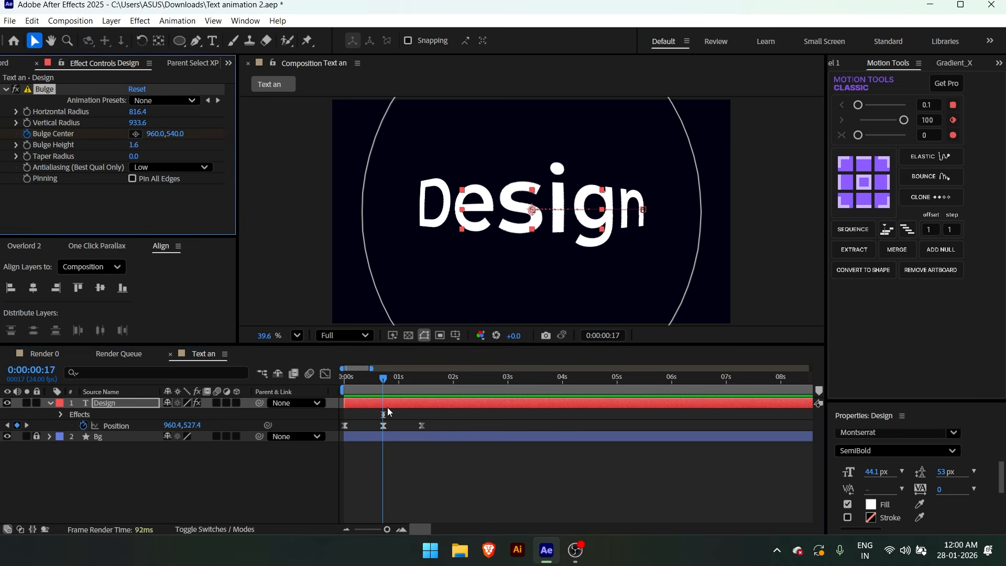
{"action": "key", "text": "u"}
{"action": "key", "text": "Home"}
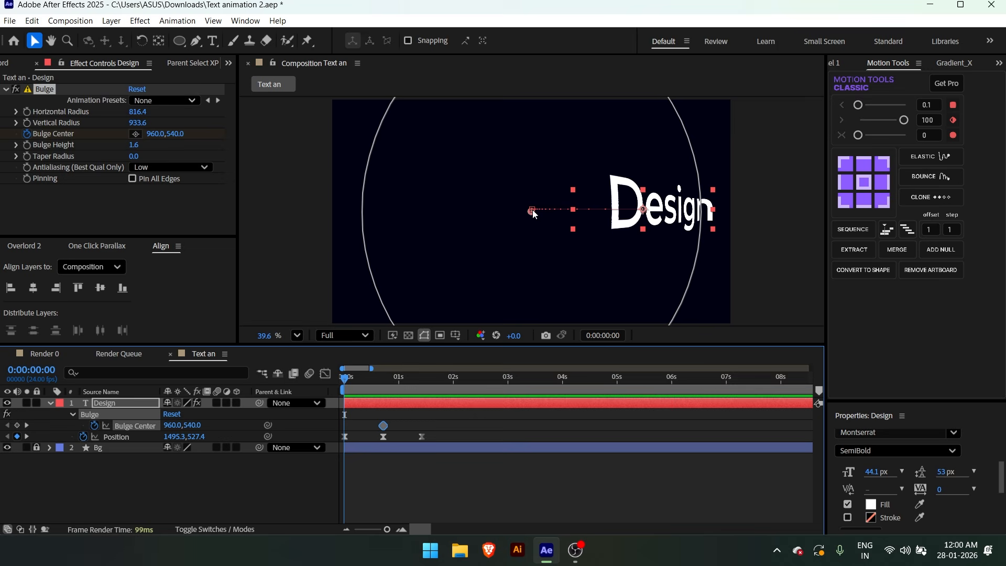
{"action": "left_click_drag", "start_coordinate": [533, 211], "coordinate": [442, 214]}
{"action": "left_click", "coordinate": [327, 428]}
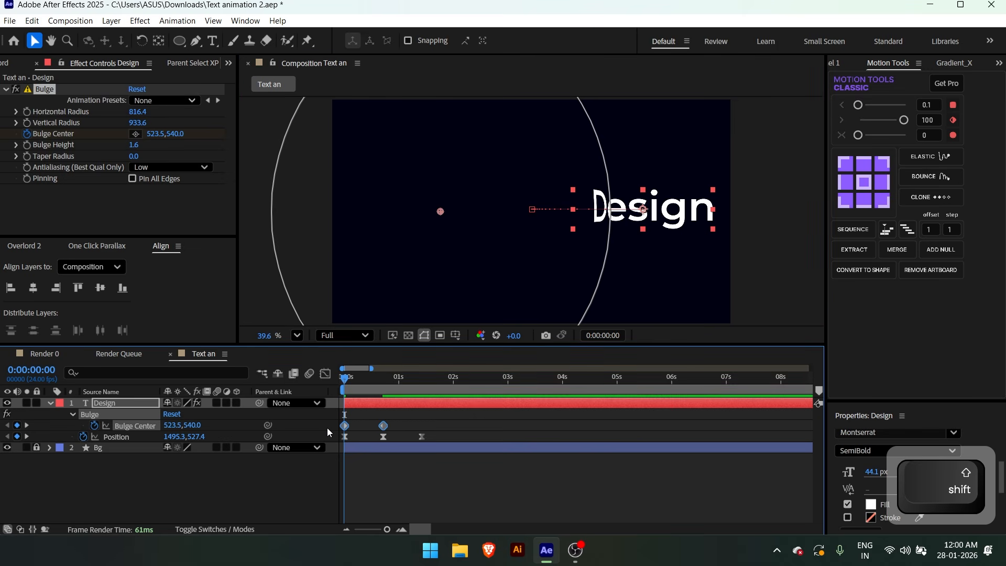
Easy Ease the Bulge Center keyframes, shape their speed graph for a fast start and long slowdown, and preview the animation
{"action": "key", "text": "F9"}
{"action": "left_click", "coordinate": [326, 373]}
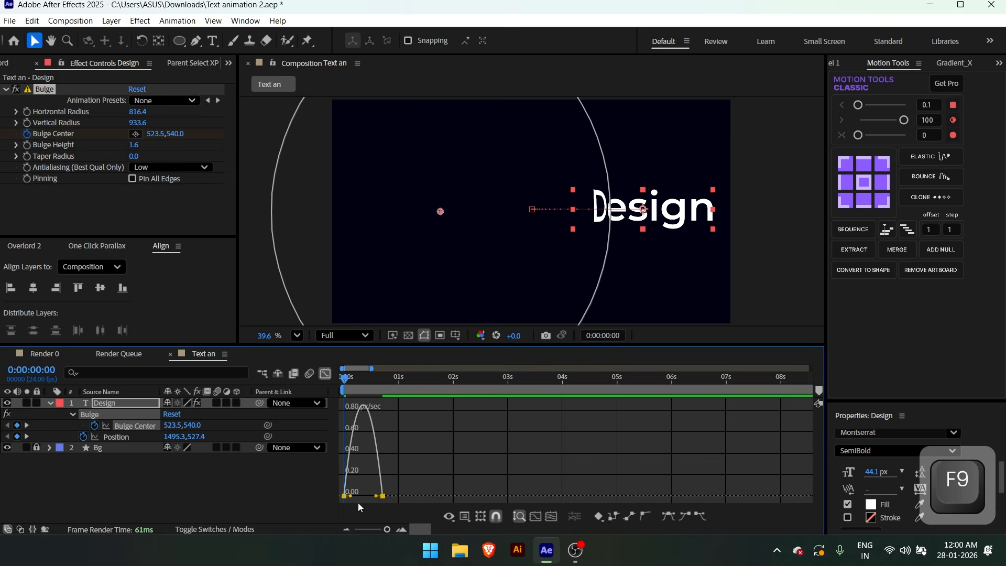
{"action": "left_click_drag", "start_coordinate": [351, 496], "coordinate": [336, 498]}
{"action": "left_click_drag", "start_coordinate": [376, 496], "coordinate": [349, 495]}
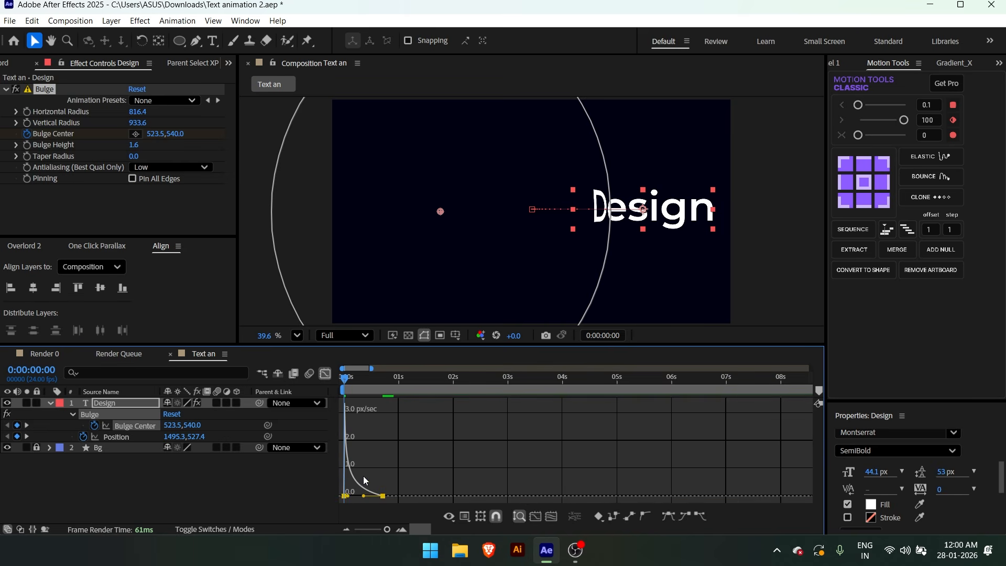
{"action": "left_click", "coordinate": [325, 373]}
{"action": "left_click", "coordinate": [434, 419]}
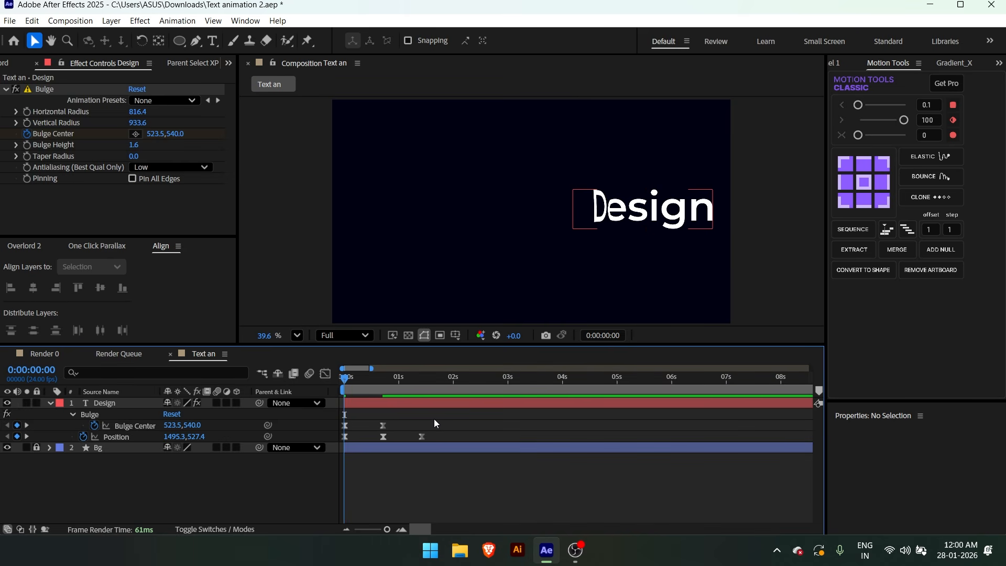
{"action": "key", "text": "space"}
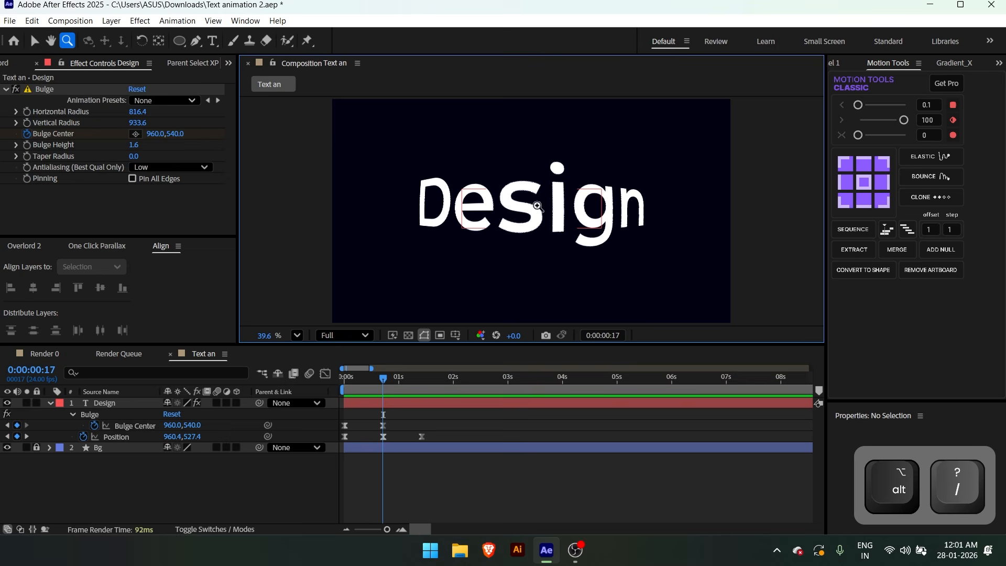
Inspect the distorted letter edges at 0:00:00:17 and apply Fast Box Blur to the Design layer with a blur radius of 4
{"action": "left_click_drag", "start_coordinate": [523, 193], "coordinate": [591, 246]}
{"action": "key", "text": "space"}
{"action": "left_click_drag", "start_coordinate": [458, 131], "coordinate": [512, 166]}
{"action": "key", "text": "space"}
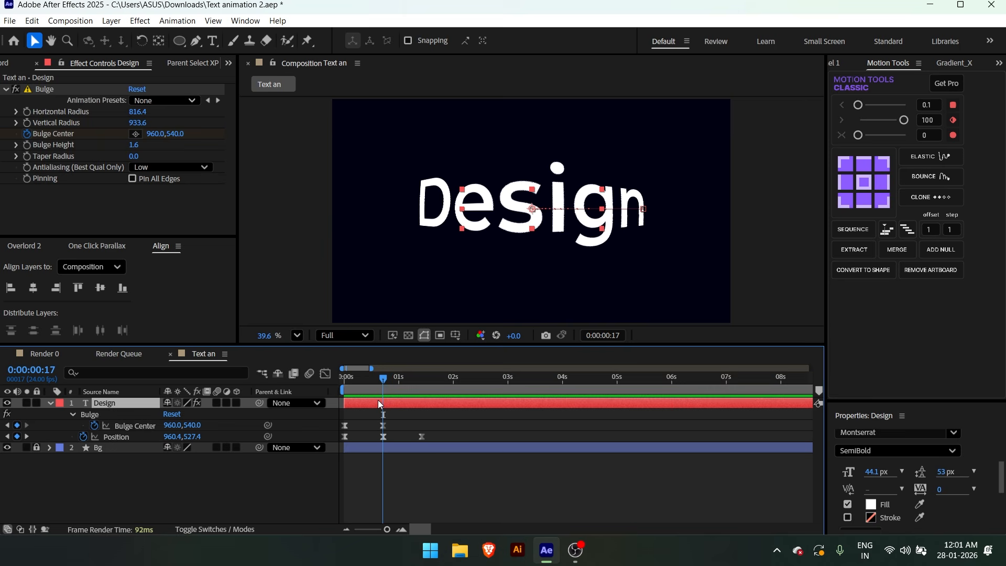
{"action": "key", "text": "ctrl+space"}
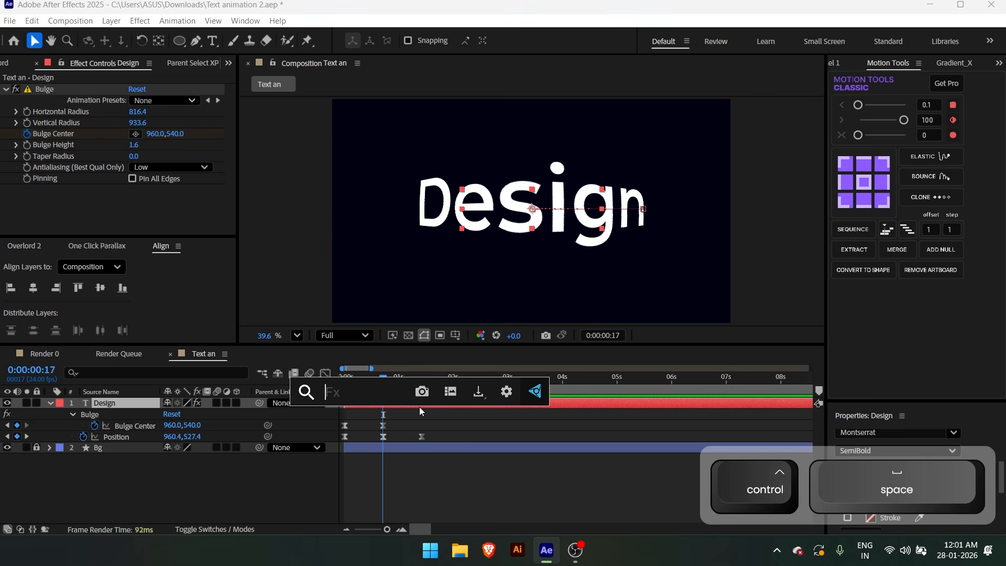
{"action": "type", "text": "fas"}
{"action": "left_click", "coordinate": [391, 406]}
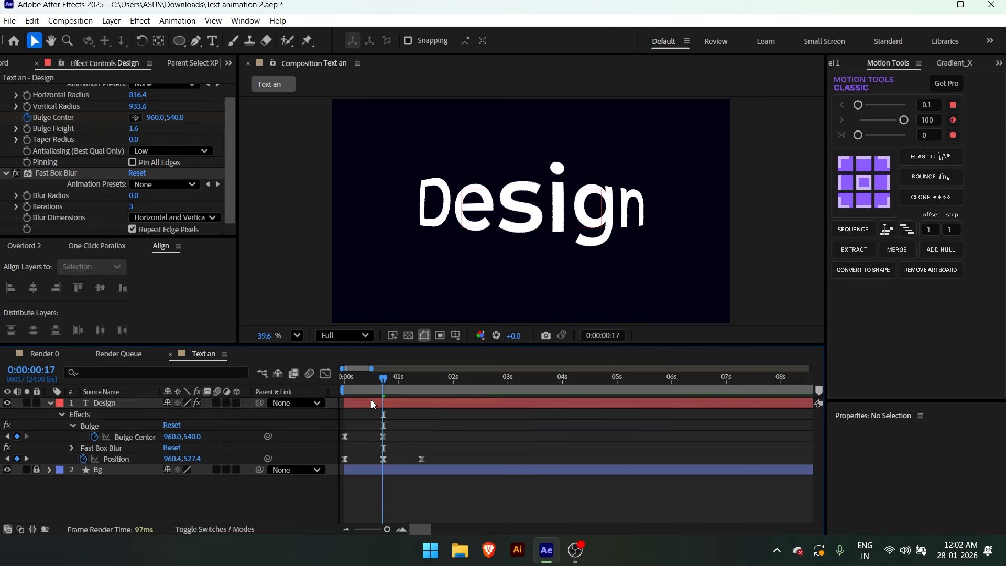
{"action": "left_click", "coordinate": [133, 196]}
{"action": "type", "text": "4"}
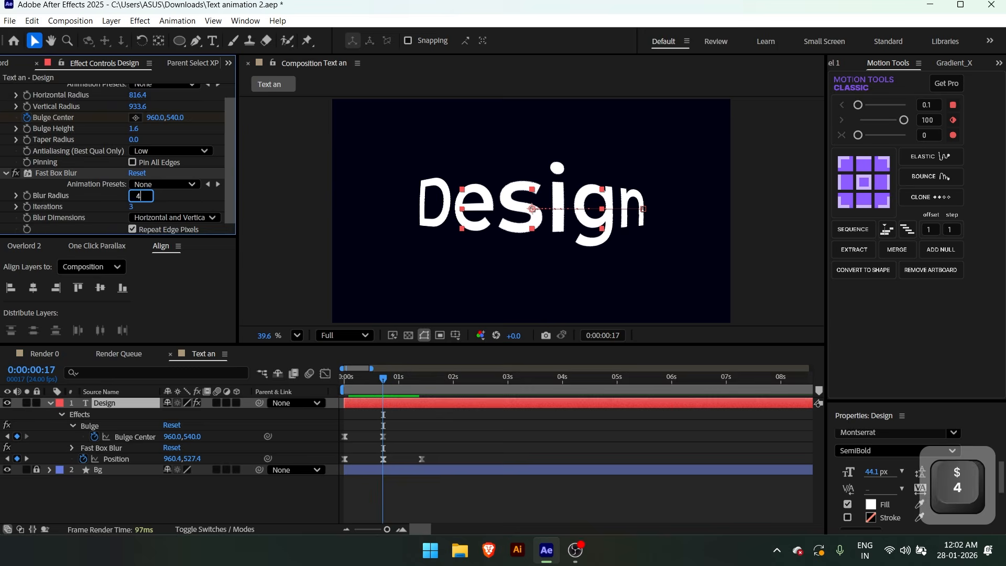
{"action": "key", "text": "Return"}
Apply the Levels effect to the Design layer and set its channel to Alpha
{"action": "scroll", "coordinate": [530, 195], "scroll_direction": "up", "scroll_amount": 5}
{"action": "key", "text": "ctrl+space"}
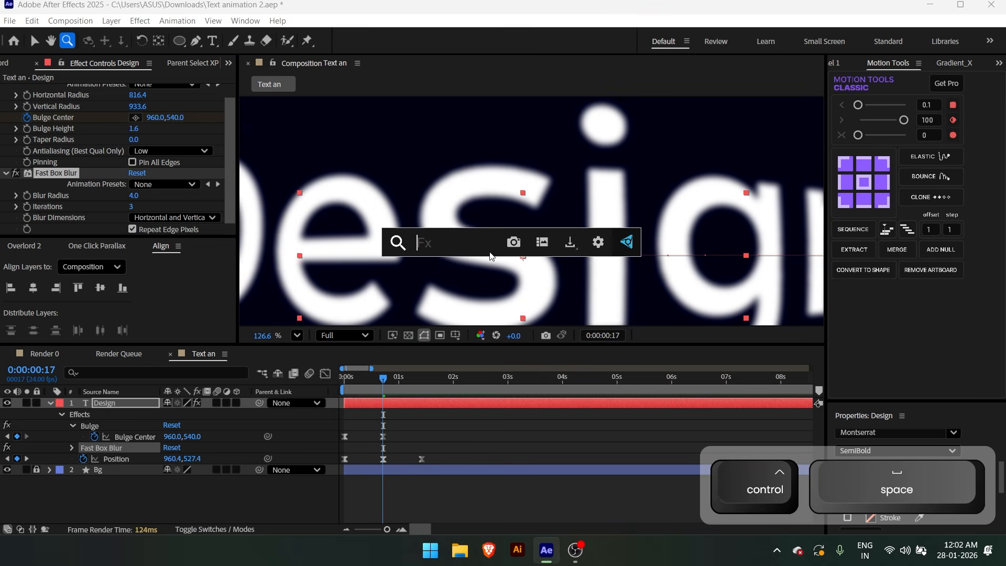
{"action": "type", "text": "leve"}
{"action": "left_click", "coordinate": [425, 341]}
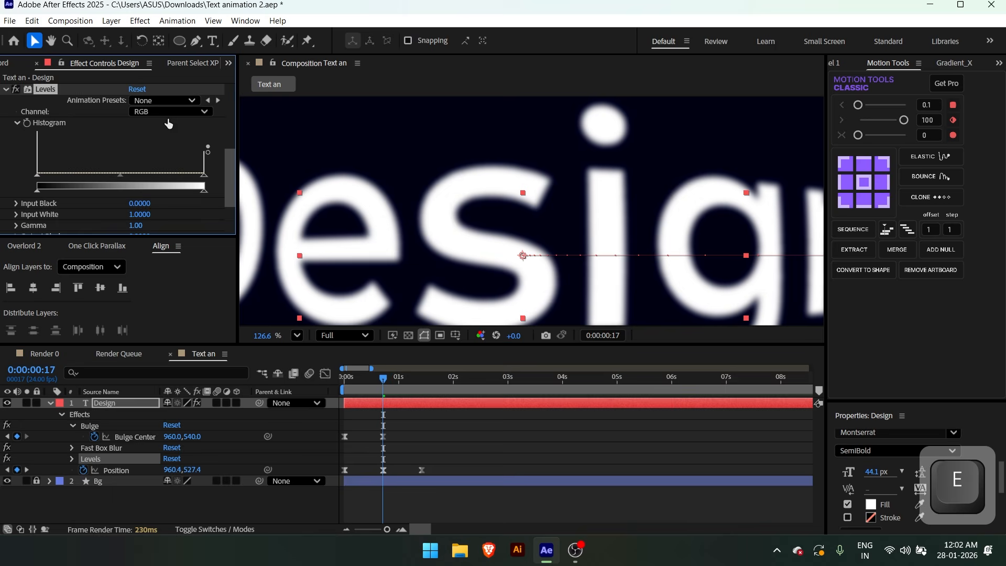
{"action": "left_click", "coordinate": [177, 111]}
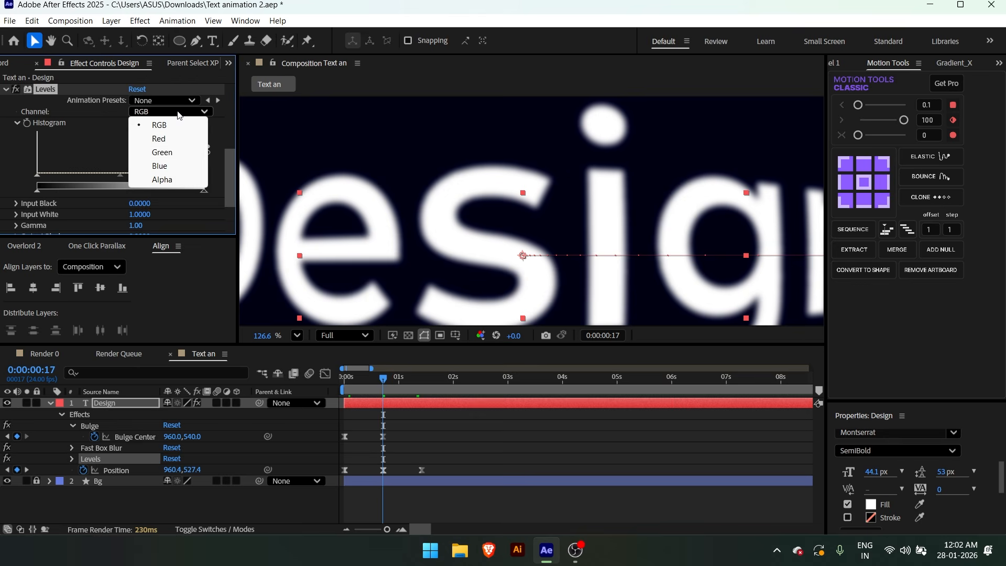
{"action": "left_click", "coordinate": [202, 180]}
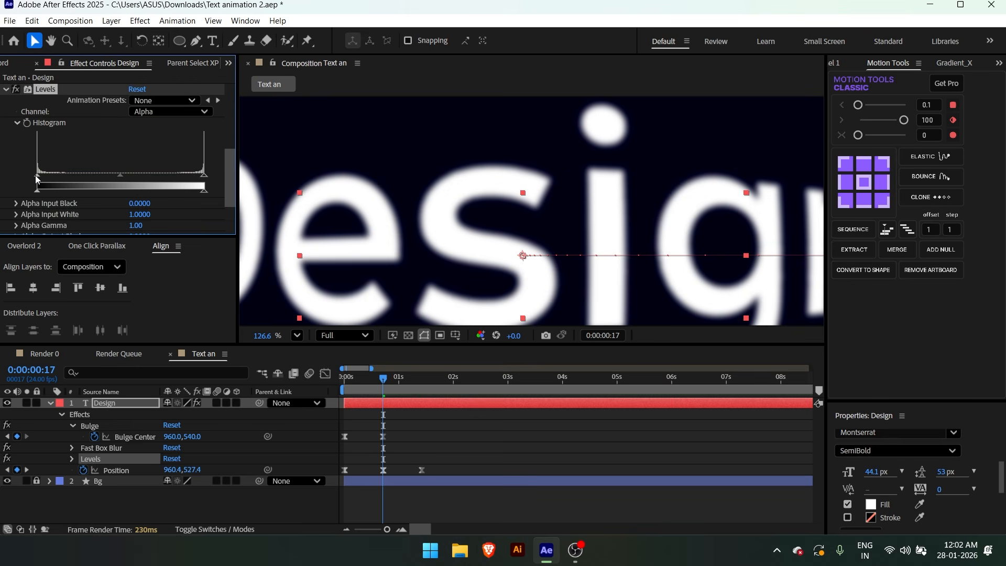
Sharpen the blurred text edges by setting Alpha Input Black to 0.4471 and Alpha Input White to 0.5490, checking the letter edges up close
{"action": "left_click_drag", "start_coordinate": [36, 179], "coordinate": [100, 175]}
{"action": "left_click_drag", "start_coordinate": [204, 173], "coordinate": [112, 177]}
{"action": "key", "text": "ctrl+z"}
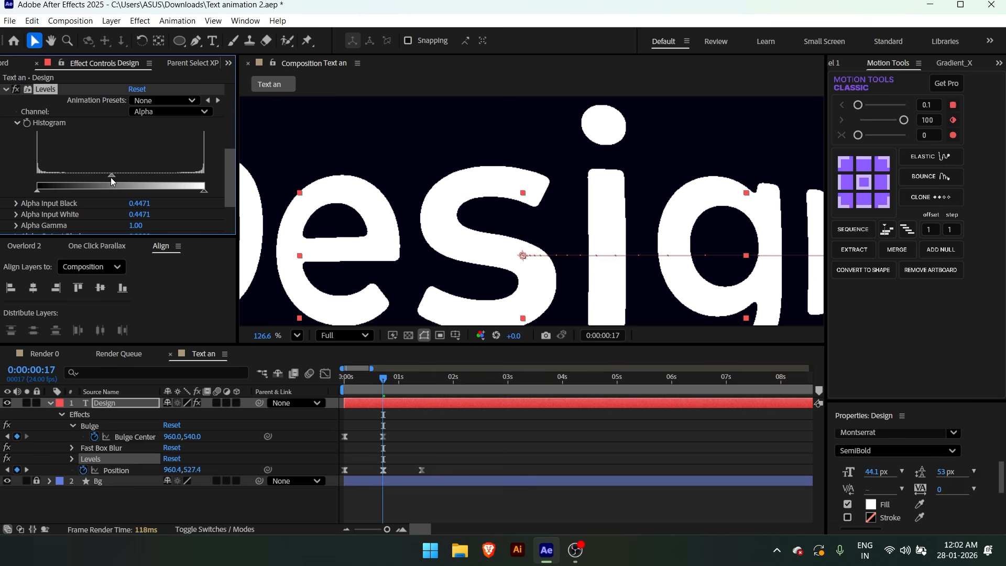
{"action": "key", "text": "z"}
{"action": "left_click", "coordinate": [375, 278]}
{"action": "left_click", "coordinate": [426, 216]}
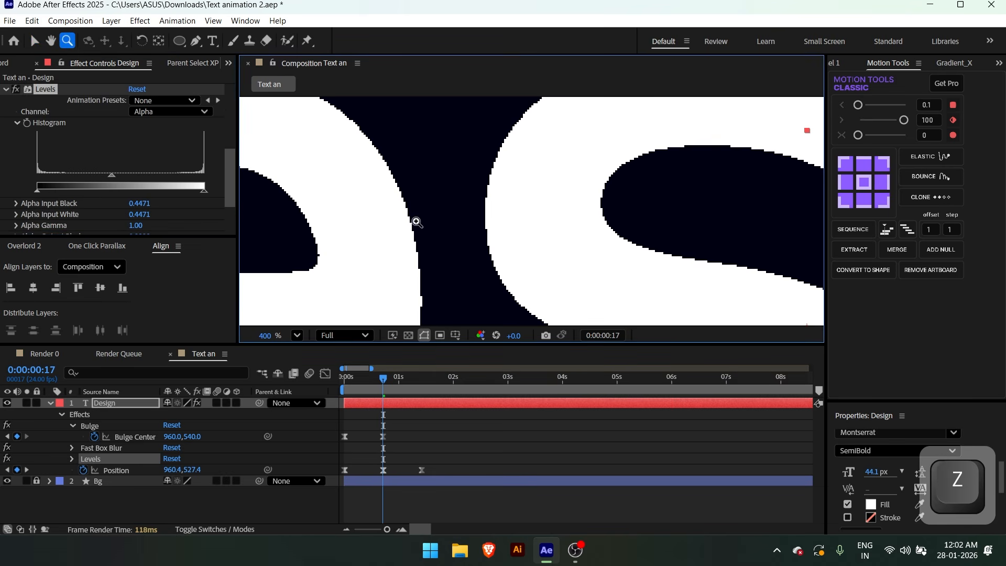
{"action": "key", "text": "ctrl+z"}
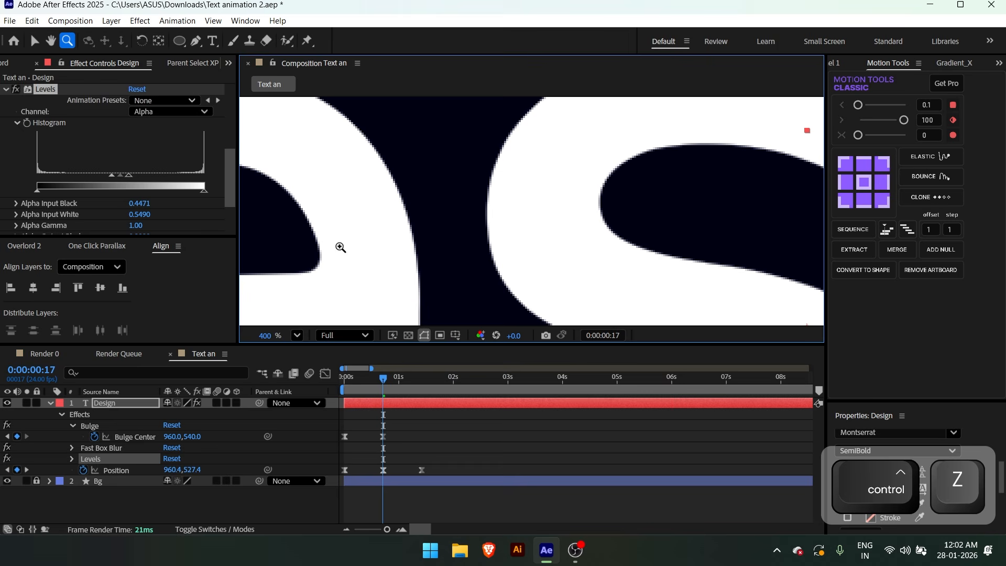
{"action": "scroll", "coordinate": [411, 224], "scroll_direction": "down", "scroll_amount": 3}
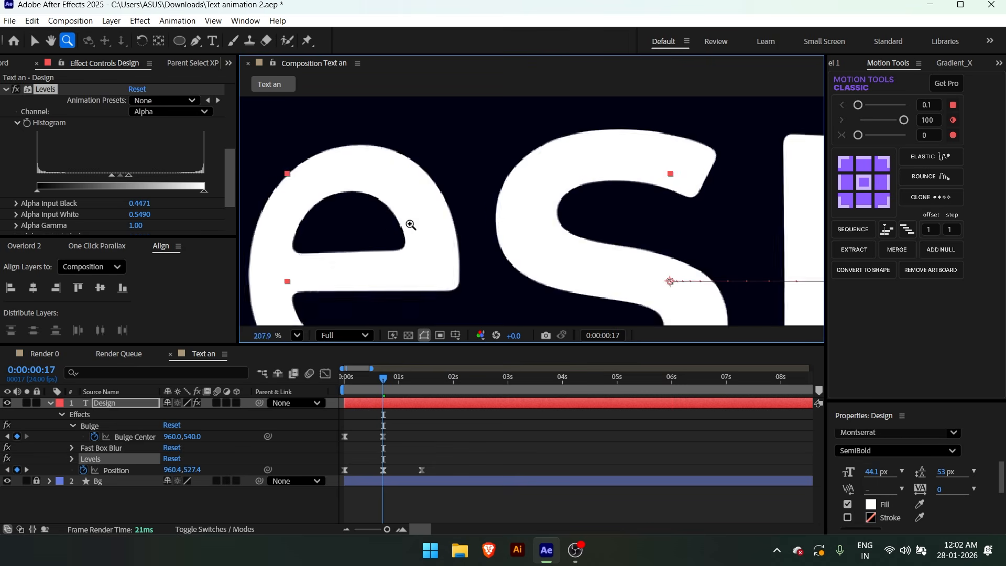
{"action": "scroll", "coordinate": [411, 224], "scroll_direction": "up", "scroll_amount": 5}
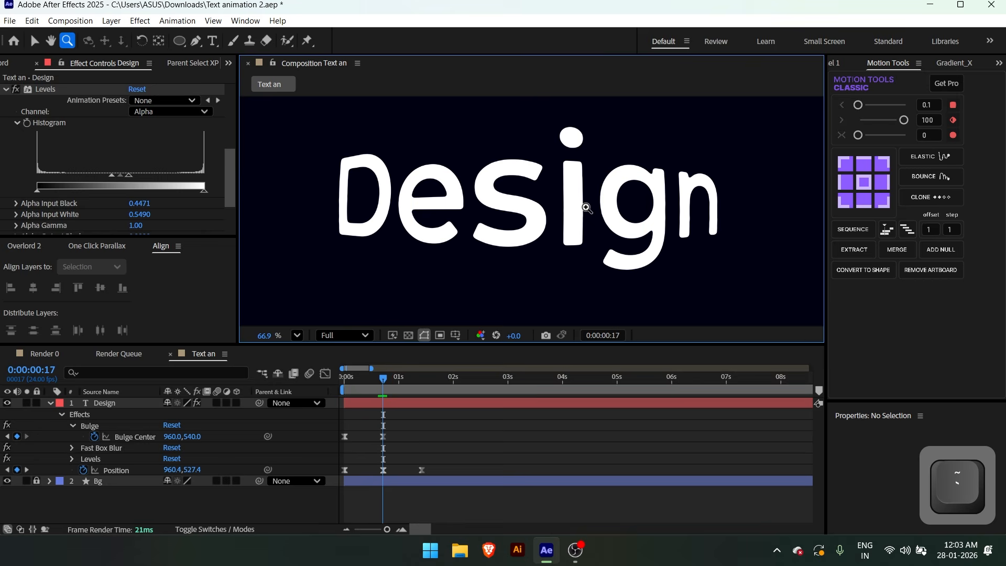
Preview the text animation in an enlarged view and shorten the work area to end at about 2 seconds
{"action": "key", "text": "grave"}
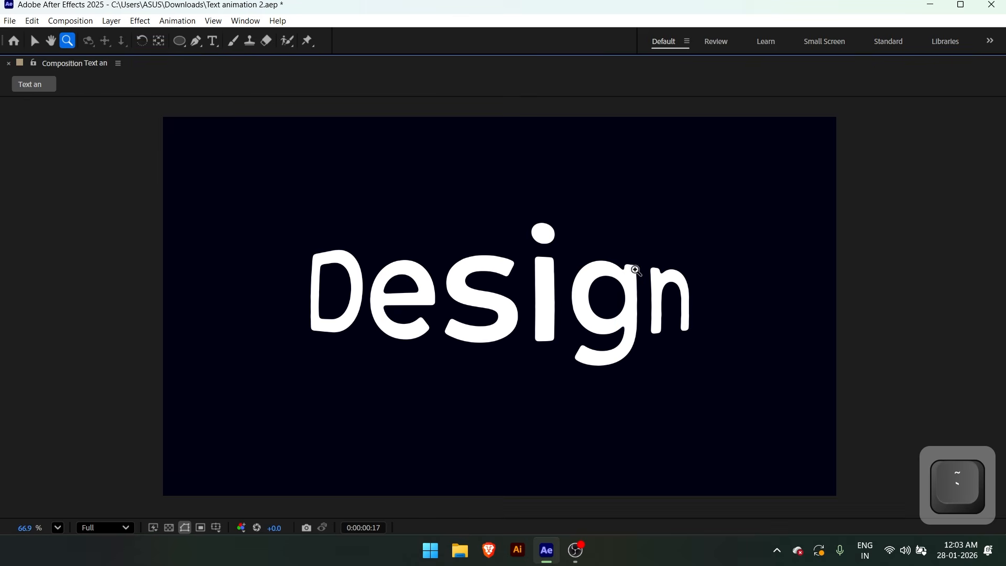
{"action": "key", "text": "space"}
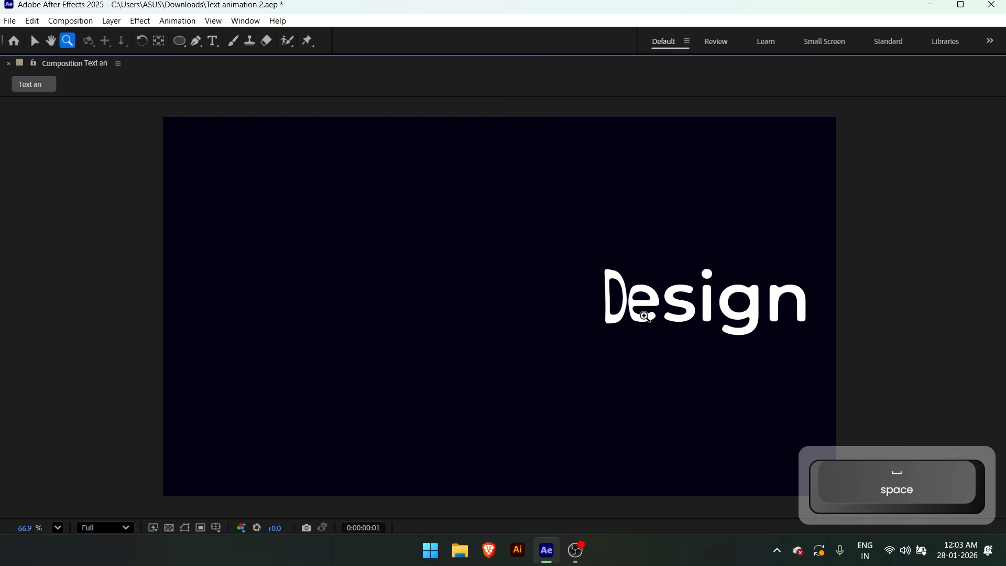
{"action": "key", "text": "alt+slash"}
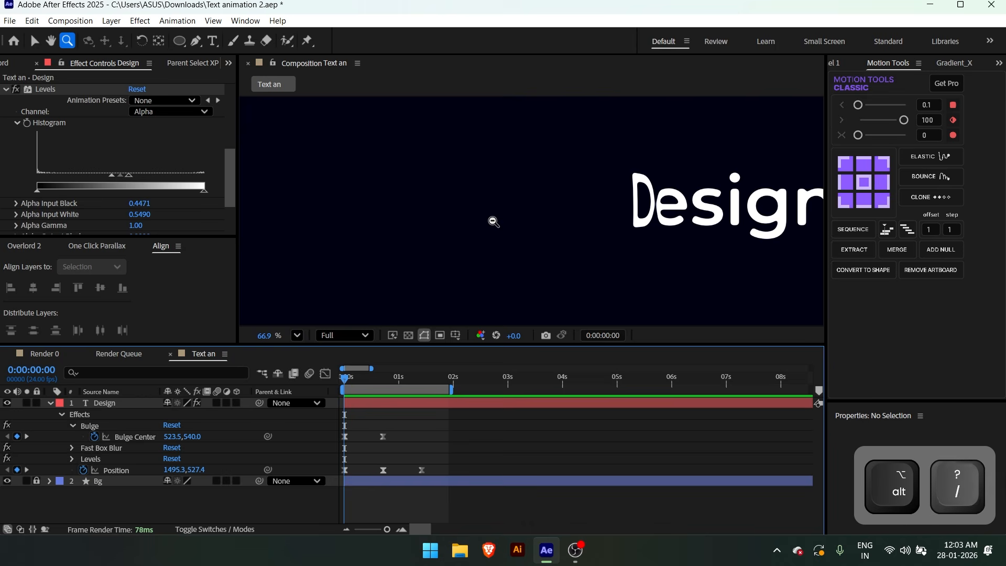
{"action": "key", "text": "v"}
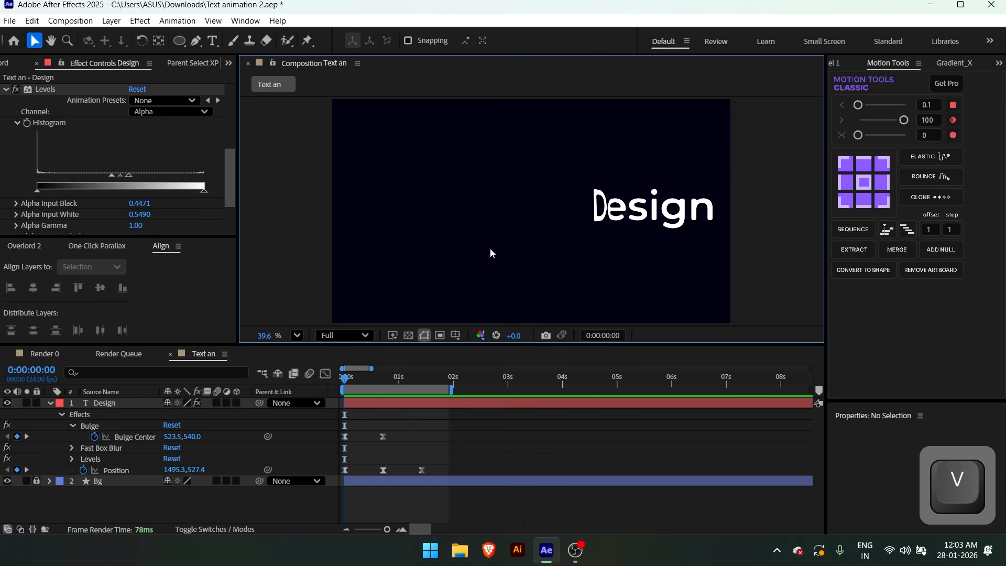
Draw a curved, filled blob shape with the Pen tool in the left half of the composition, on its own shape layer
{"action": "left_click", "coordinate": [425, 438]}
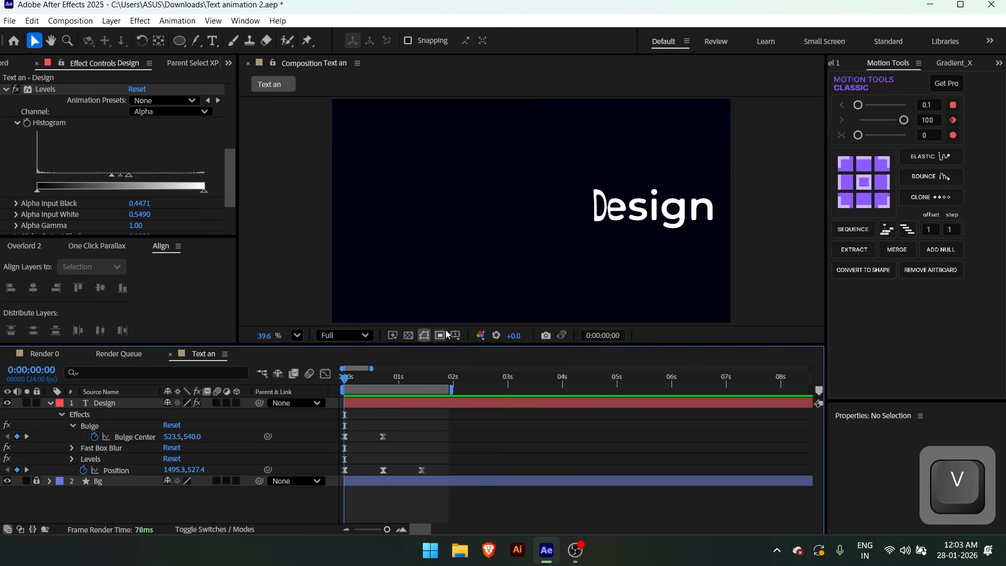
{"action": "key", "text": "g"}
{"action": "left_click", "coordinate": [468, 155]}
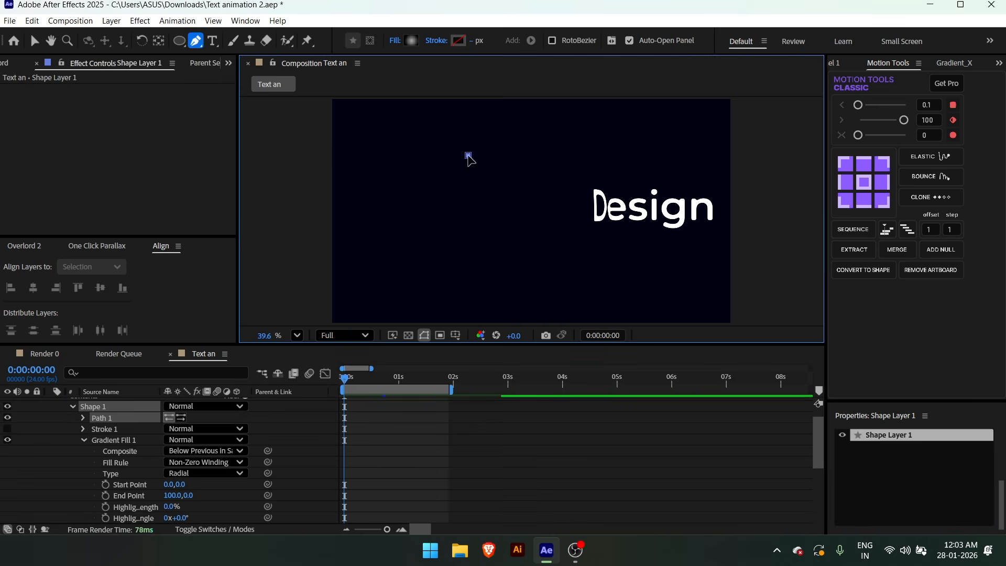
{"action": "left_click_drag", "start_coordinate": [408, 228], "coordinate": [487, 285]}
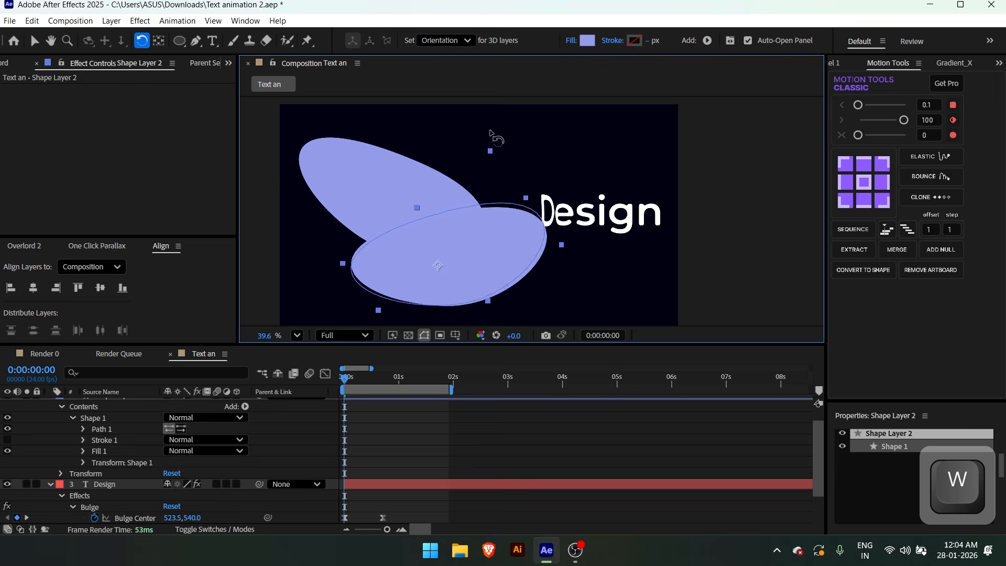
{"action": "key", "text": "v"}
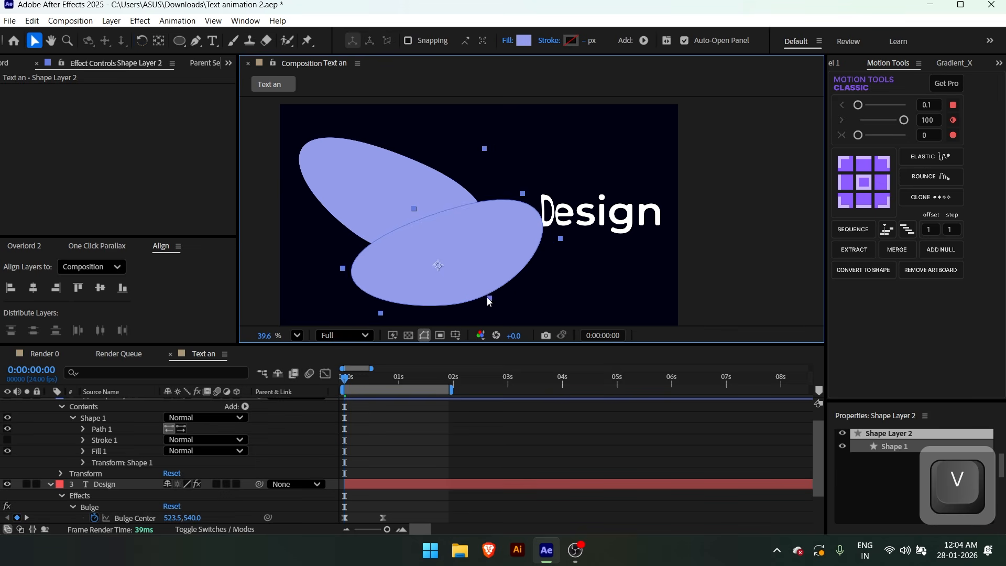
Enlarge the second blob shape, place it in the composition's lower right area and change its fill colour to saturated blue
{"action": "left_click_drag", "start_coordinate": [489, 299], "coordinate": [508, 321]}
{"action": "left_click_drag", "start_coordinate": [487, 267], "coordinate": [545, 312]}
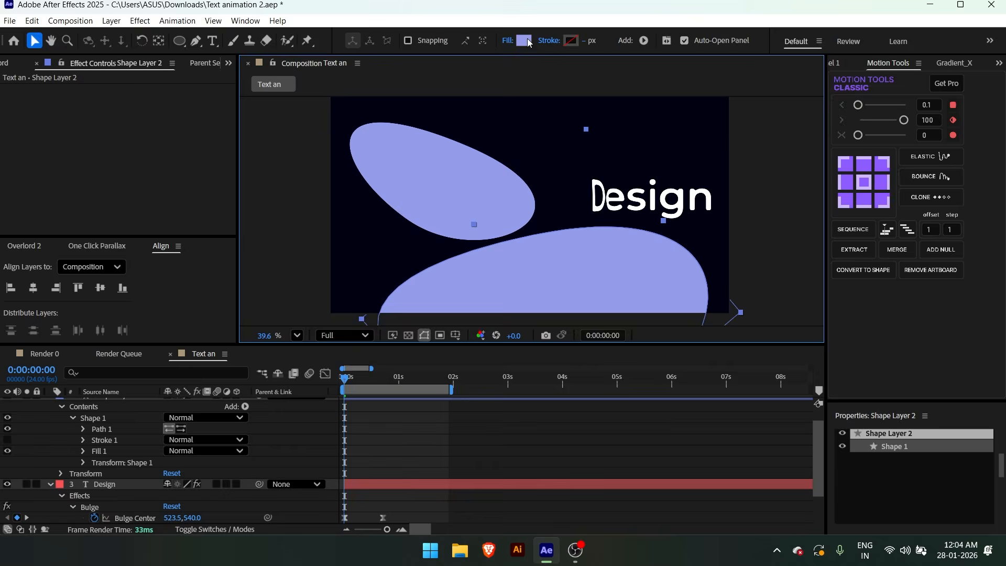
{"action": "left_click", "coordinate": [527, 38]}
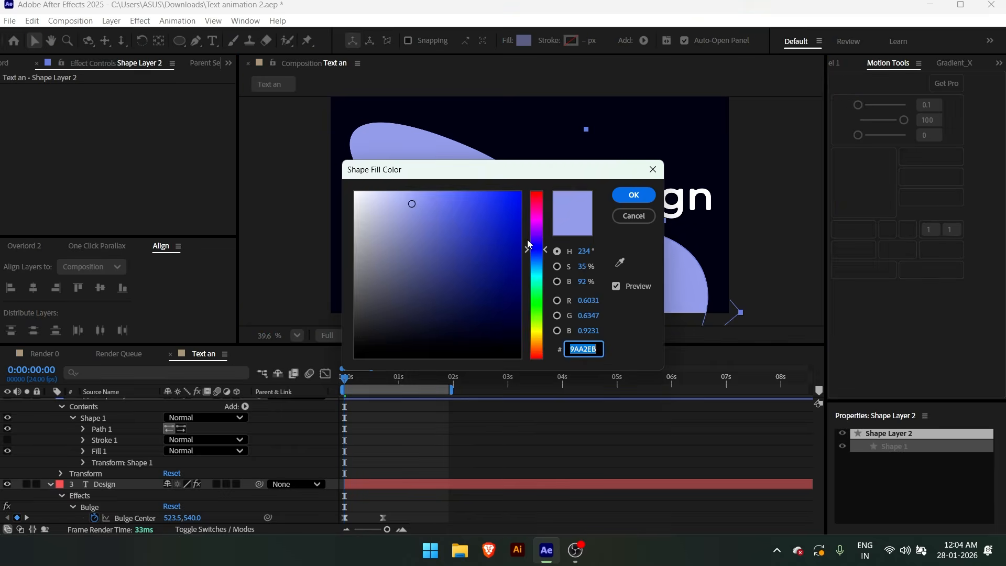
{"action": "left_click", "coordinate": [469, 223]}
{"action": "key", "text": "ctrl+shift+a"}
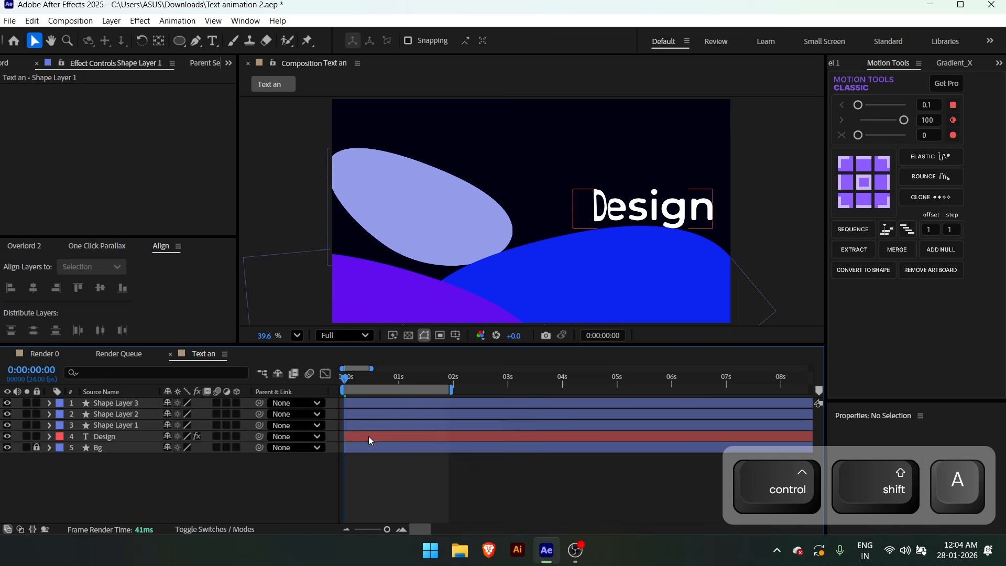
Move Shape Layer 1, Shape Layer 2 and Shape Layer 3 below the Design text layer in the layer stack
{"action": "left_click", "coordinate": [363, 426]}
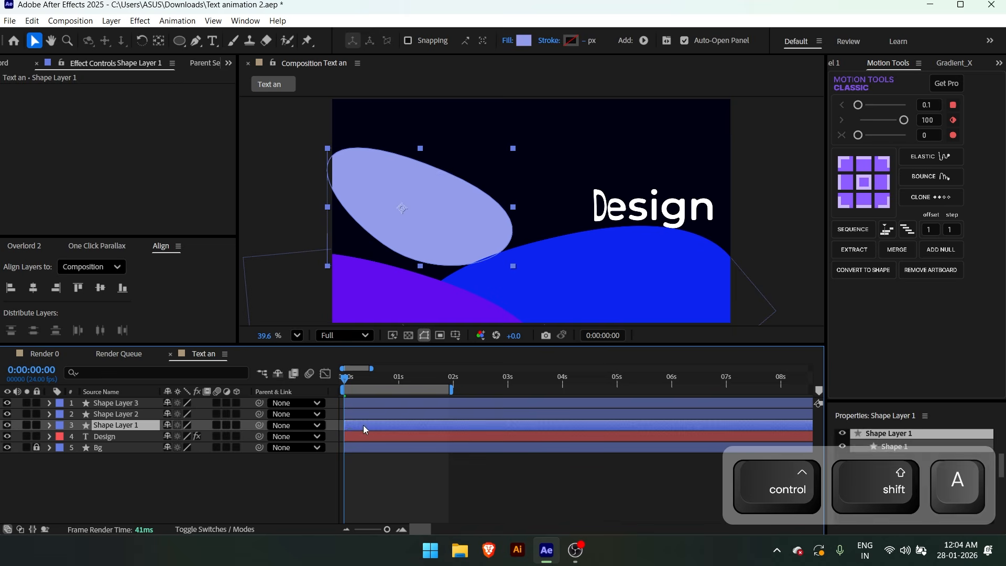
{"action": "left_click", "coordinate": [353, 405], "text": "shift"}
{"action": "left_click_drag", "start_coordinate": [124, 424], "coordinate": [118, 440]}
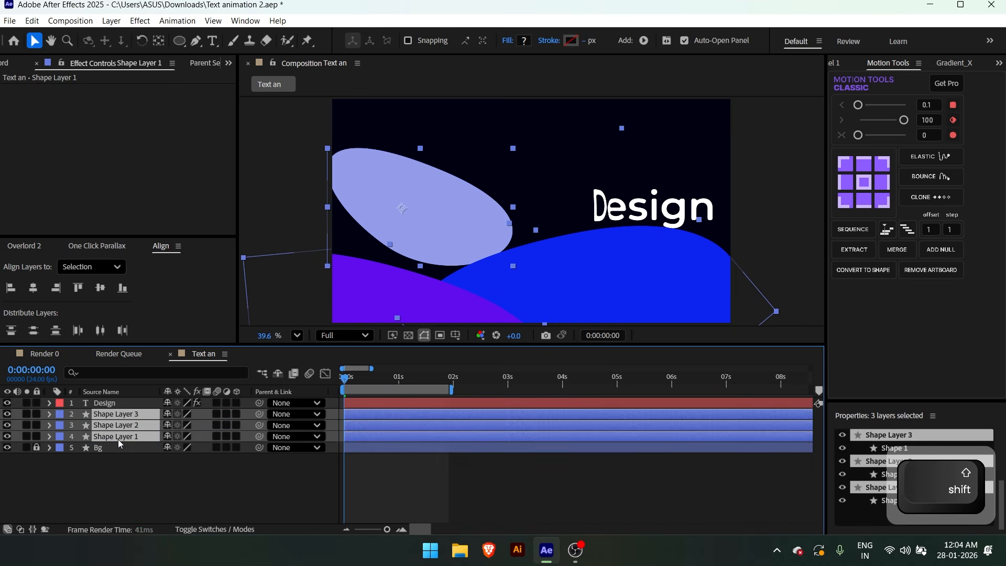
{"action": "left_click", "coordinate": [122, 497]}
At 0:00:01:00, apply Fast Box Blur to Shape Layer 3 and set its Blur Radius to 96
{"action": "left_click", "coordinate": [399, 377]}
{"action": "left_click", "coordinate": [374, 420]}
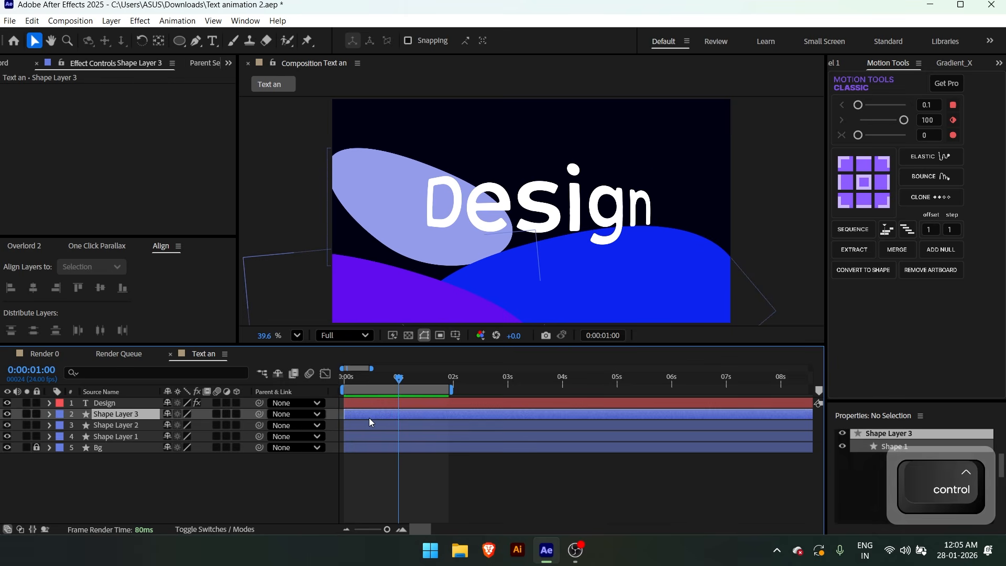
{"action": "key", "text": "ctrl+space"}
{"action": "type", "text": "fas"}
{"action": "left_click", "coordinate": [316, 405]}
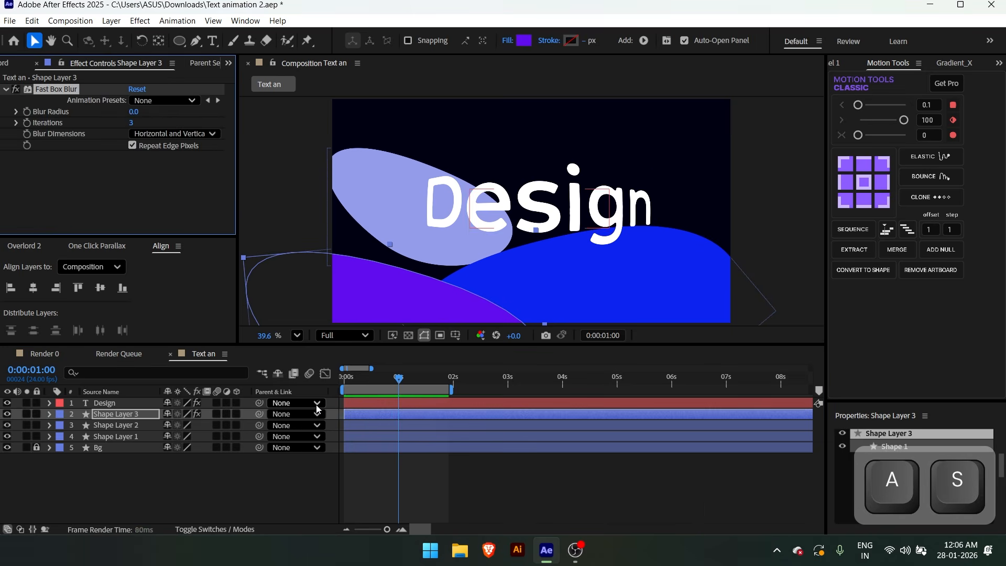
{"action": "left_click_drag", "start_coordinate": [136, 112], "coordinate": [204, 115]}
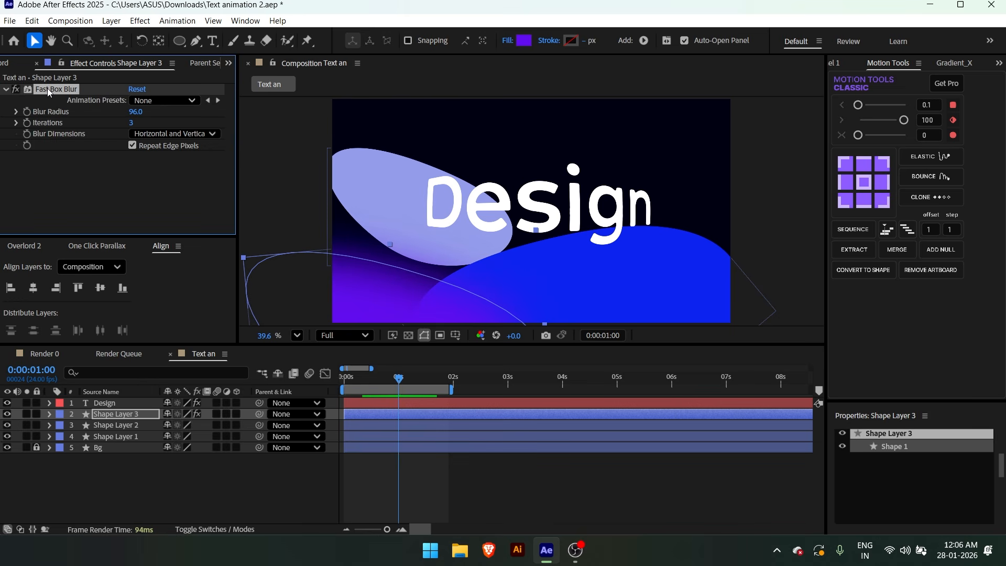
Copy Shape Layer 3's Fast Box Blur with property links and paste it onto Shape Layer 2 and Shape Layer 1
{"action": "left_click", "coordinate": [32, 21]}
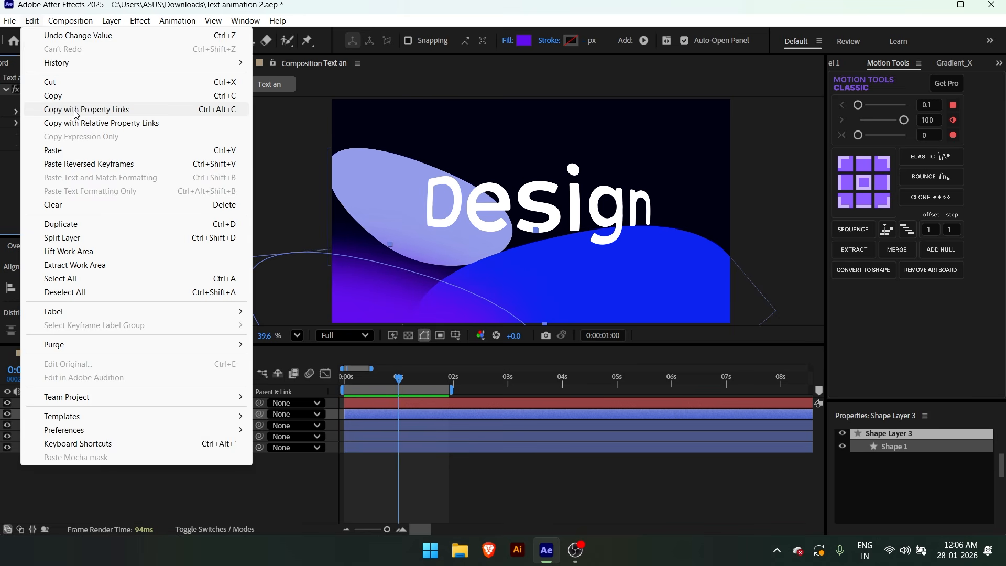
{"action": "left_click", "coordinate": [87, 110]}
{"action": "left_click", "coordinate": [358, 426]}
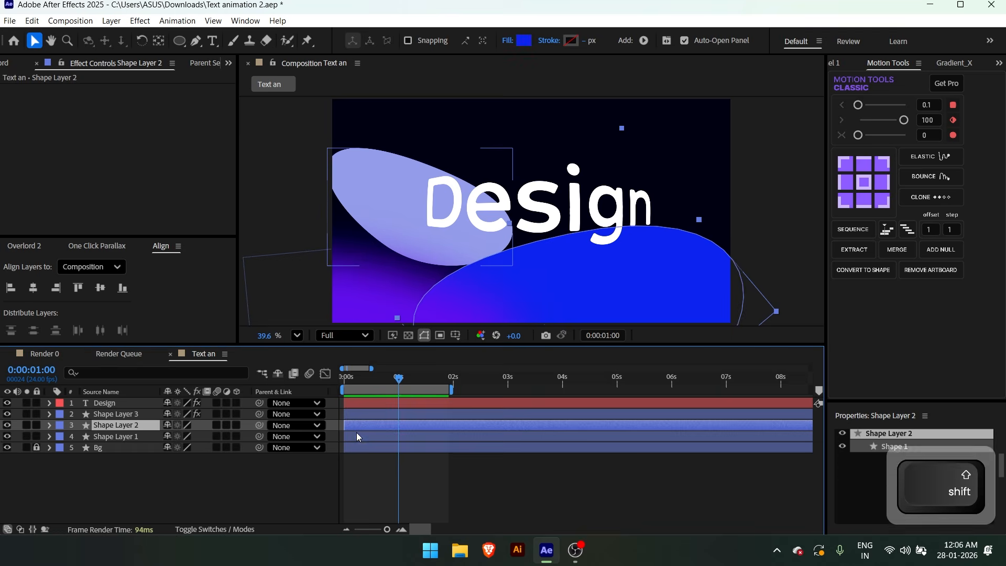
{"action": "left_click", "coordinate": [356, 432], "text": "ctrl"}
{"action": "key", "text": "ctrl+v"}
{"action": "left_click", "coordinate": [367, 468]}
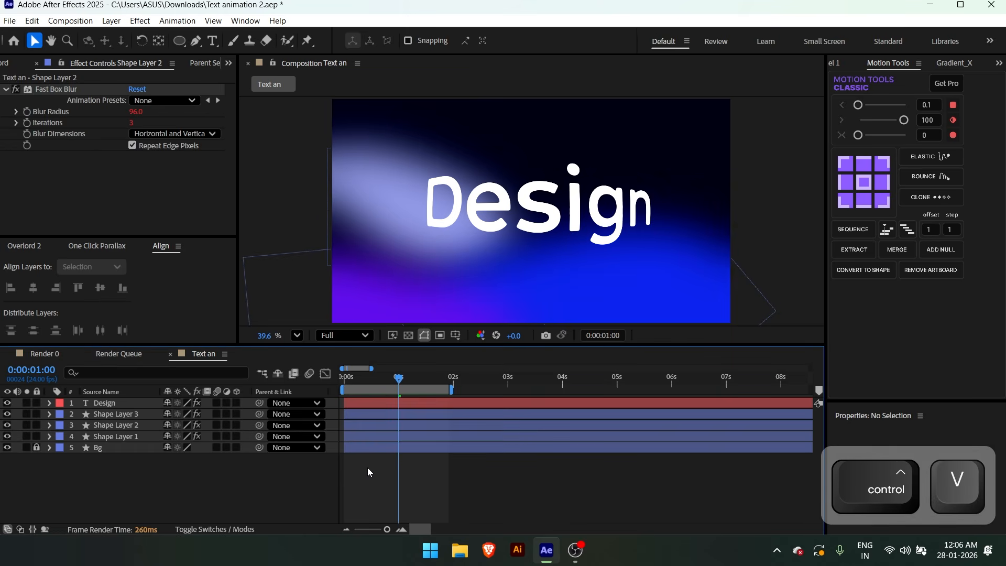
Raise the Fast Box Blur radius on Shape Layer 3 to 147
{"action": "left_click", "coordinate": [353, 412]}
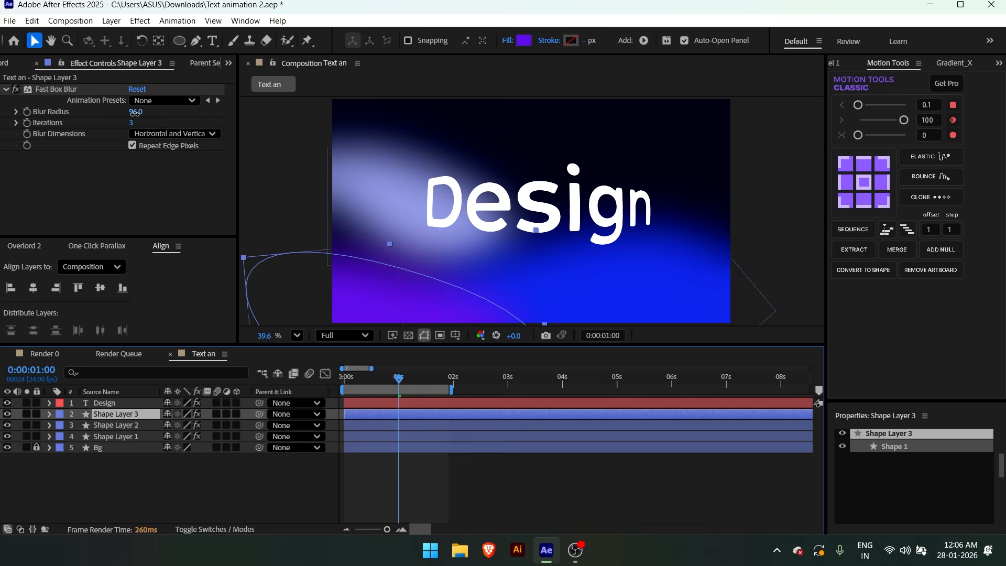
{"action": "left_click_drag", "start_coordinate": [134, 112], "coordinate": [141, 113]}
{"action": "left_click", "coordinate": [361, 467]}
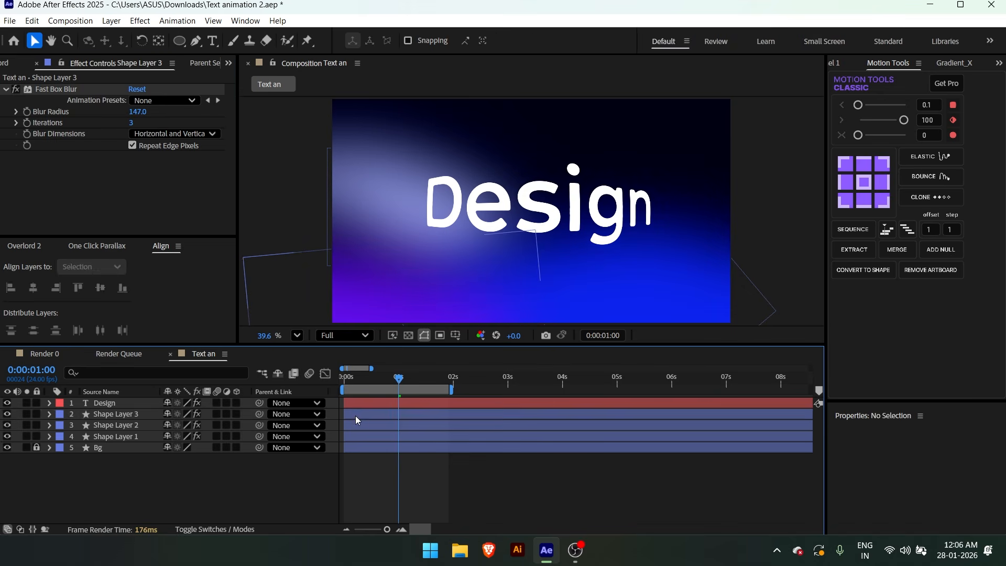
Add the expression wiggle(1,200) to Shape Layer 3's Position and preview the movement
{"action": "left_click", "coordinate": [355, 415]}
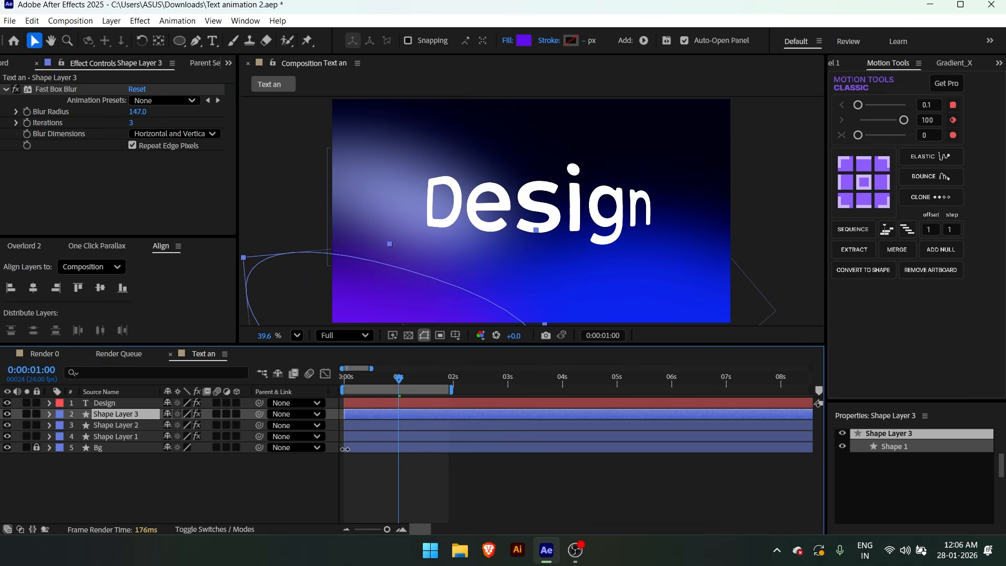
{"action": "key", "text": "p"}
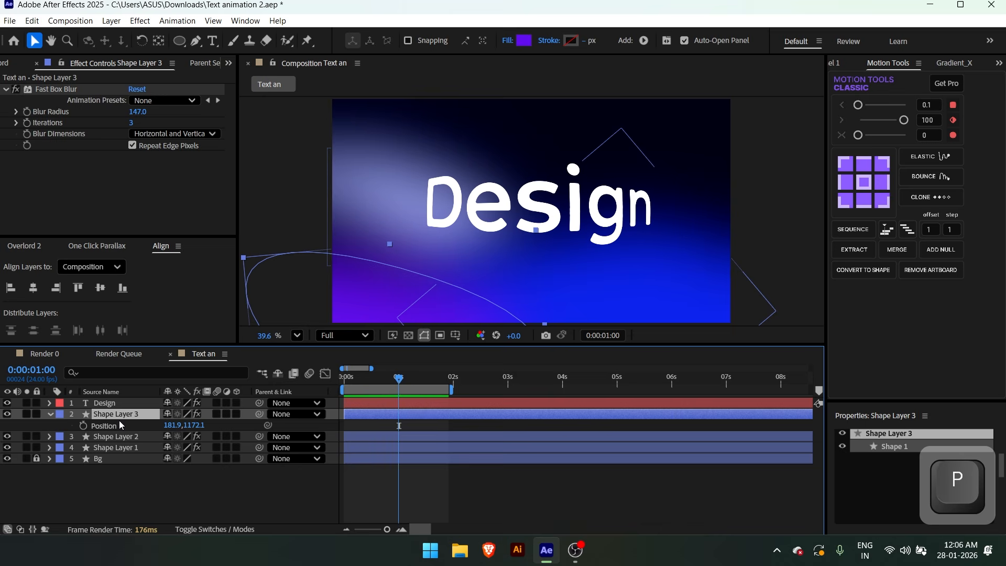
{"action": "left_click", "coordinate": [84, 426], "text": "alt"}
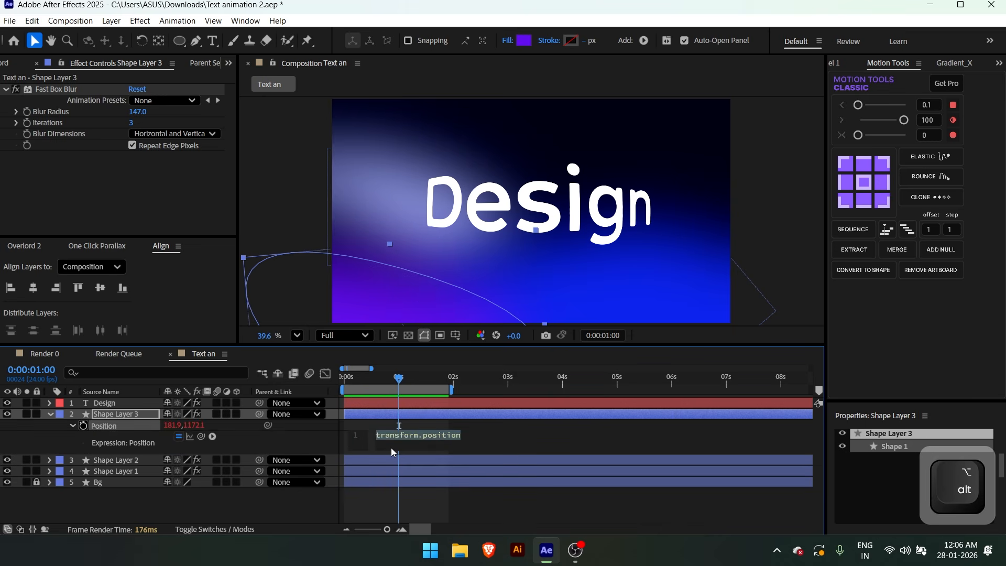
{"action": "type", "text": "wiggle()"}
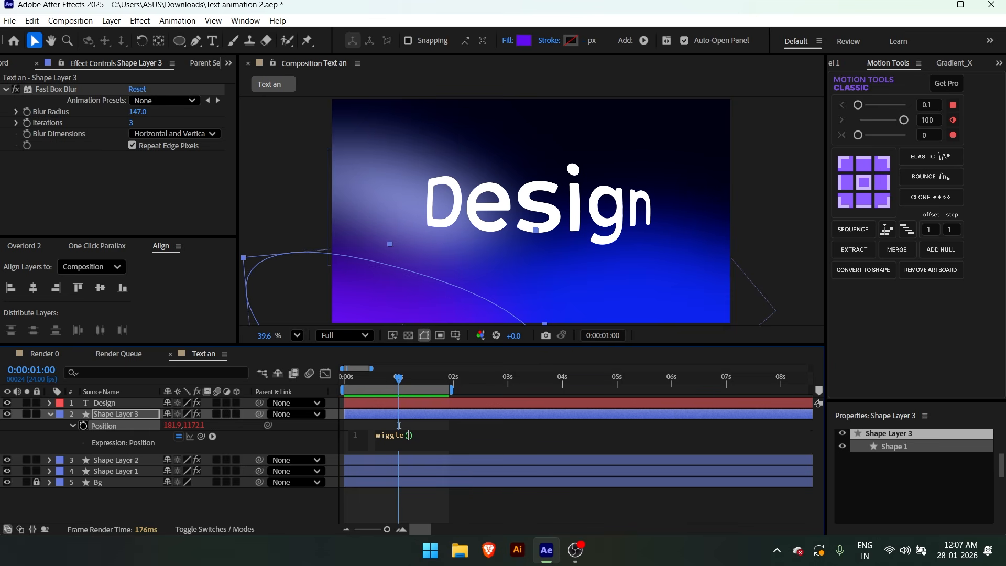
{"action": "type", "text": "1,200"}
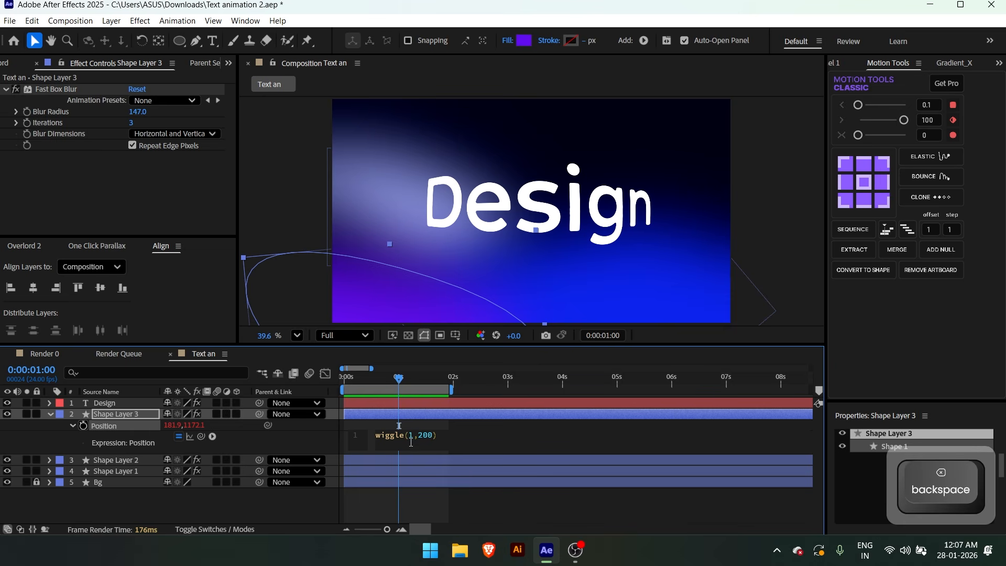
{"action": "left_click", "coordinate": [404, 410]}
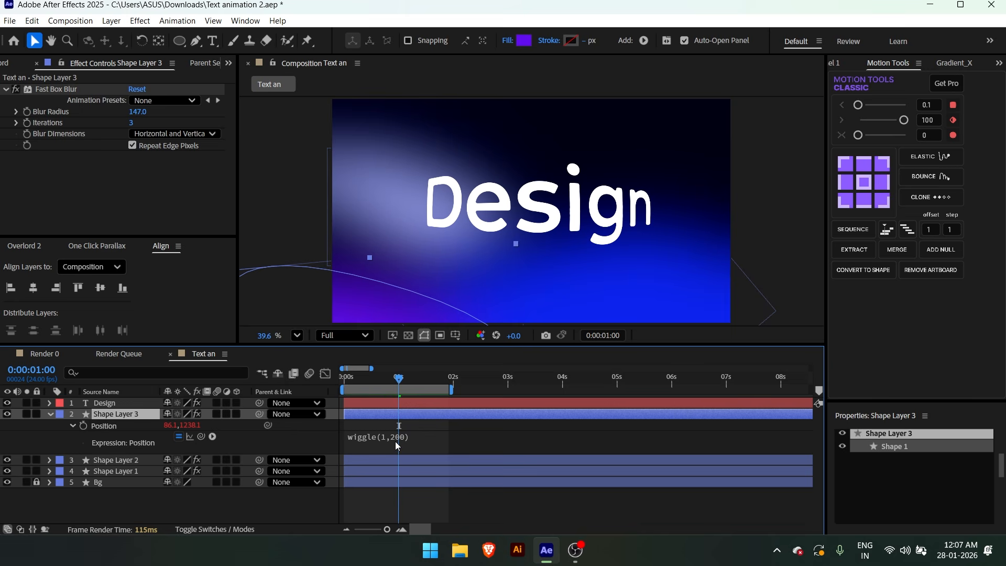
{"action": "key", "text": "space"}
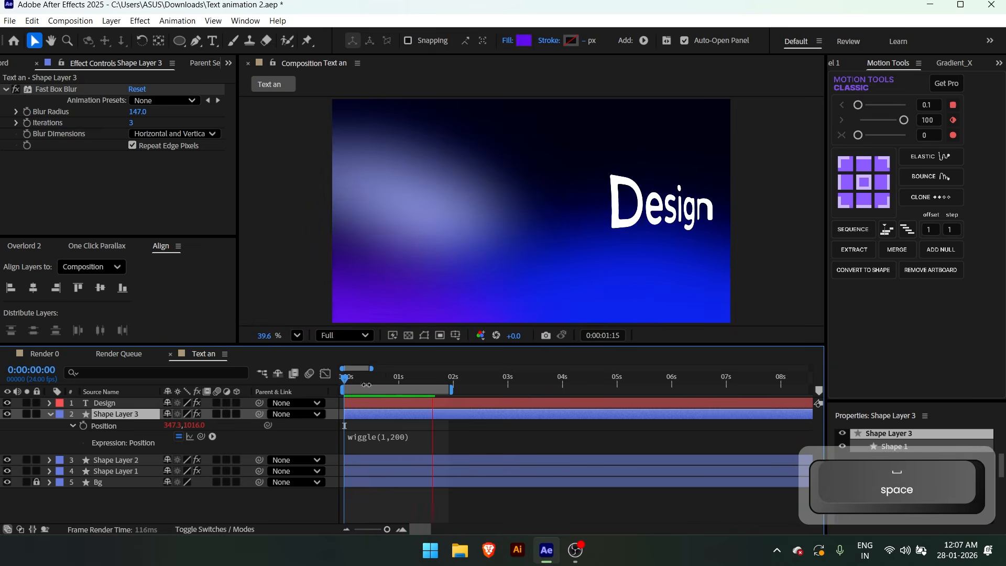
{"action": "key", "text": "space"}
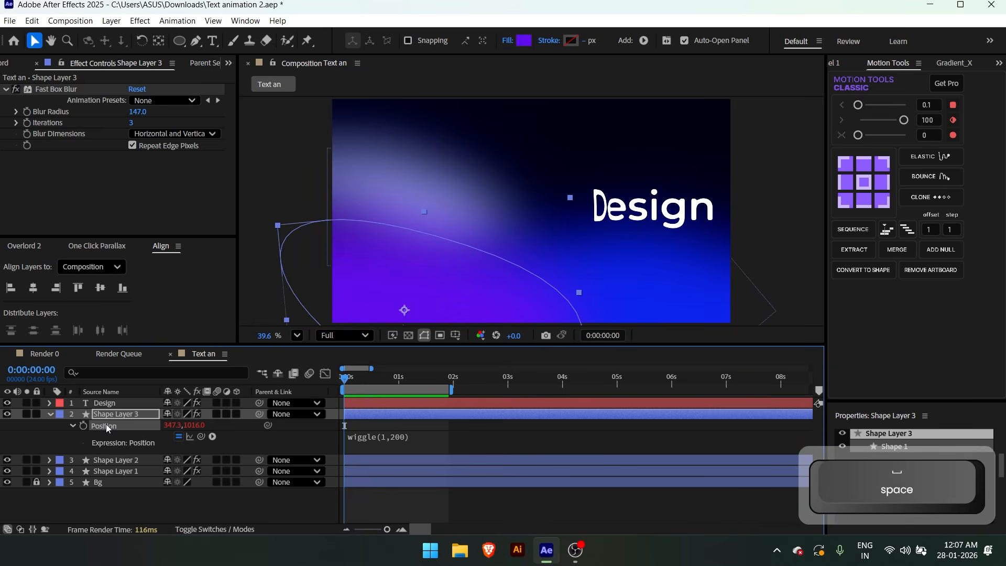
Copy only the Position expression from Shape Layer 3 and paste it onto Shape Layer 2 and Shape Layer 1
{"action": "right_click", "coordinate": [106, 425]}
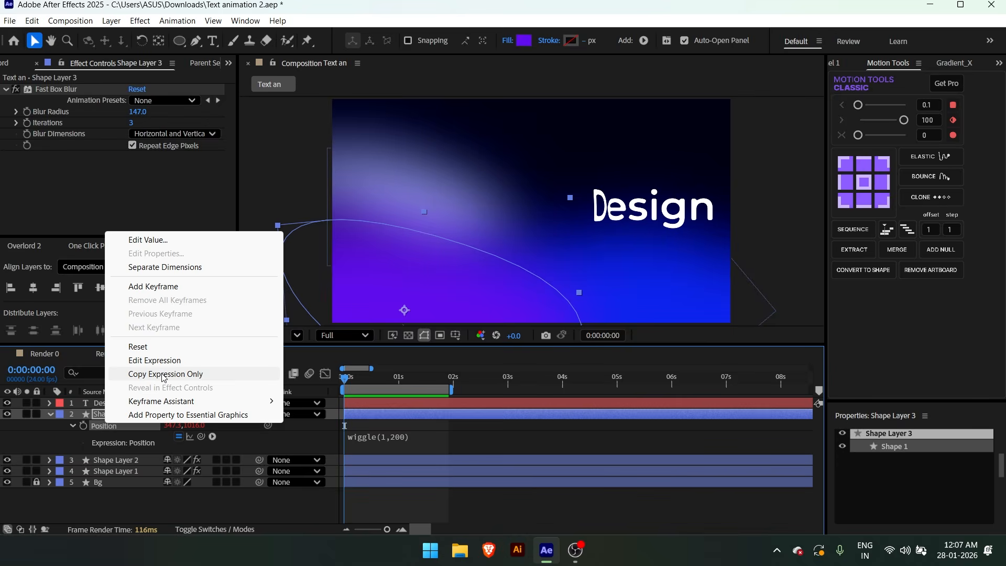
{"action": "left_click", "coordinate": [163, 375]}
{"action": "left_click", "coordinate": [117, 460]}
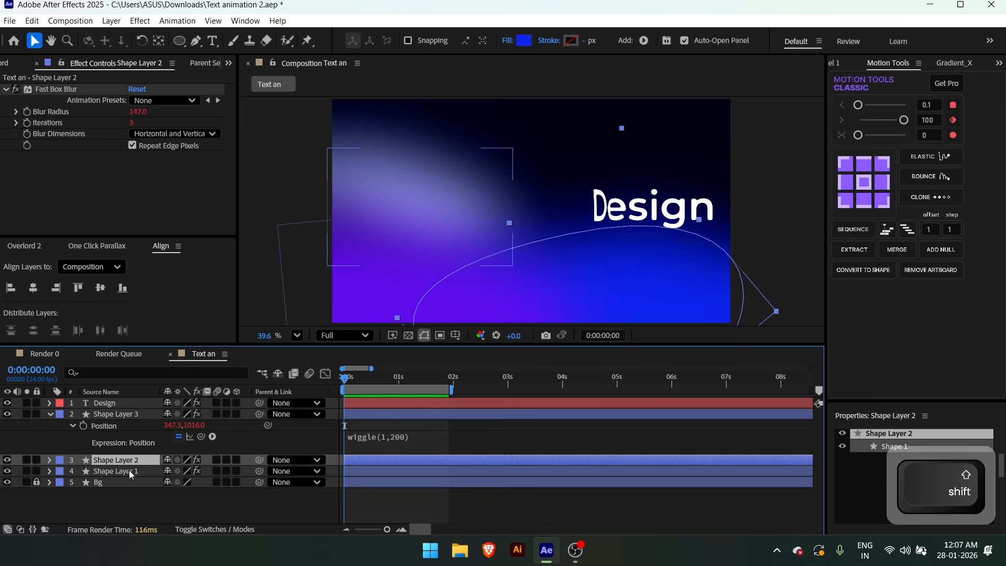
{"action": "left_click", "coordinate": [129, 470], "text": "ctrl"}
{"action": "key", "text": "ctrl+v"}
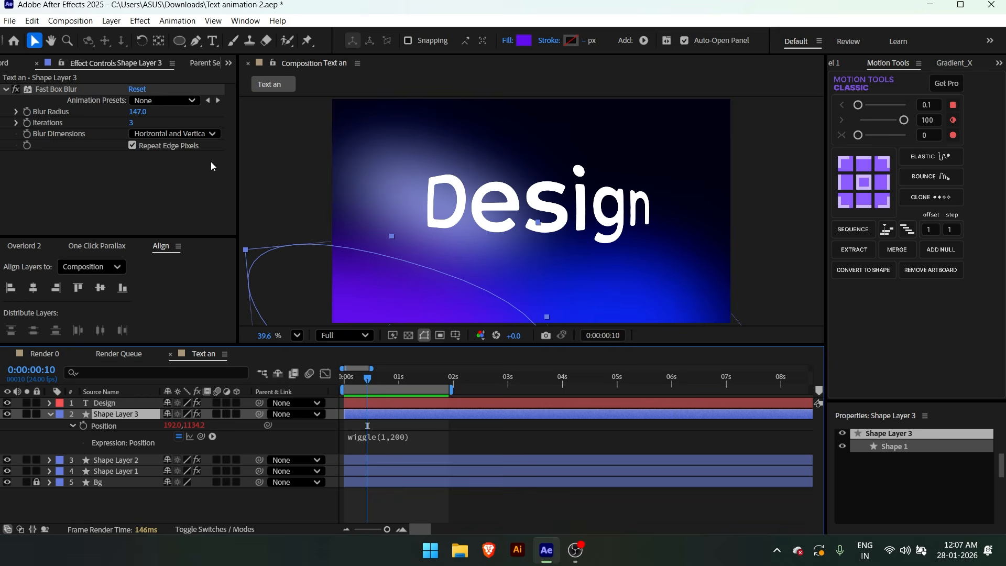
Set Shape Layer 3's blur radius to 200 and preview the animated background in an enlarged view
{"action": "left_click", "coordinate": [138, 111]}
{"action": "type", "text": "200"}
{"action": "key", "text": "Return"}
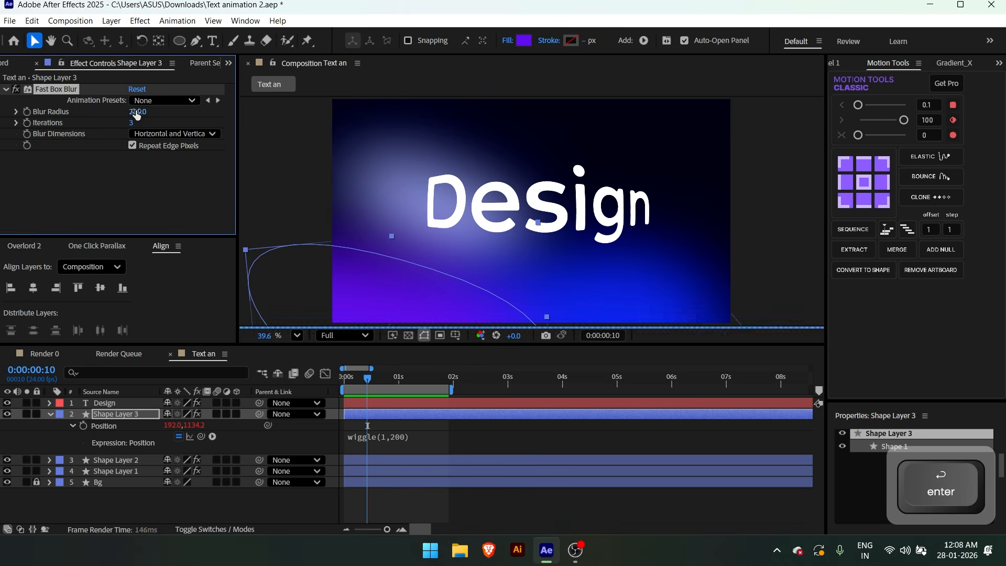
{"action": "key", "text": "grave"}
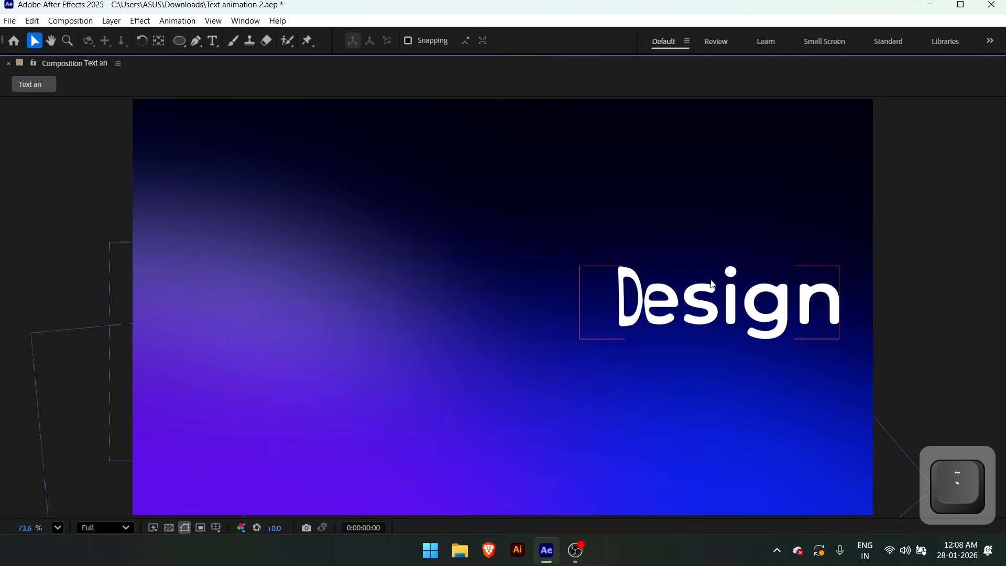
{"action": "key", "text": "space"}
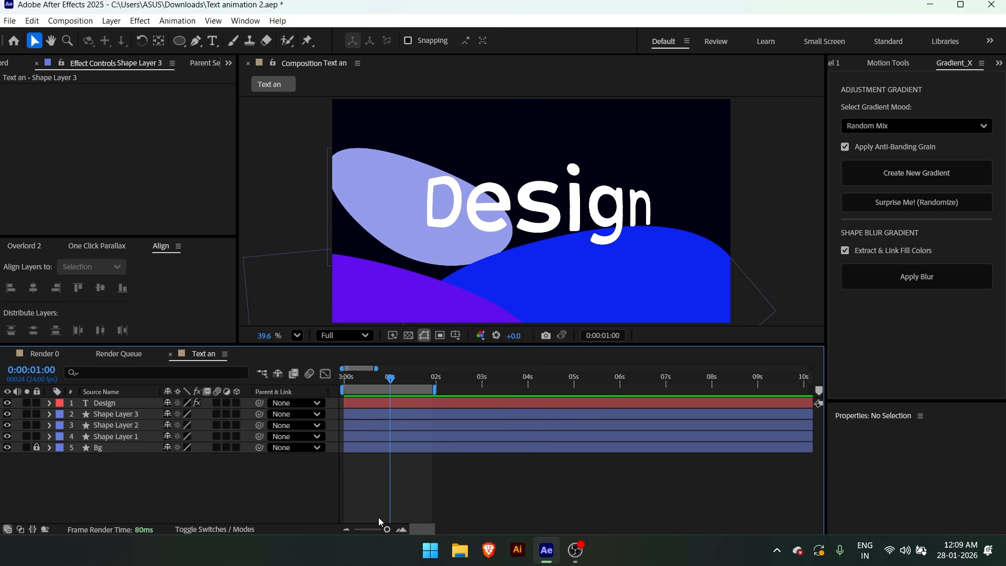
Apply the Gradient_X shape blur gradient to Shape Layers 1, 2 and 3, with fill colours extracted and linked
{"action": "left_click", "coordinate": [376, 415], "text": "shift"}
{"action": "left_click", "coordinate": [381, 437], "text": "shift"}
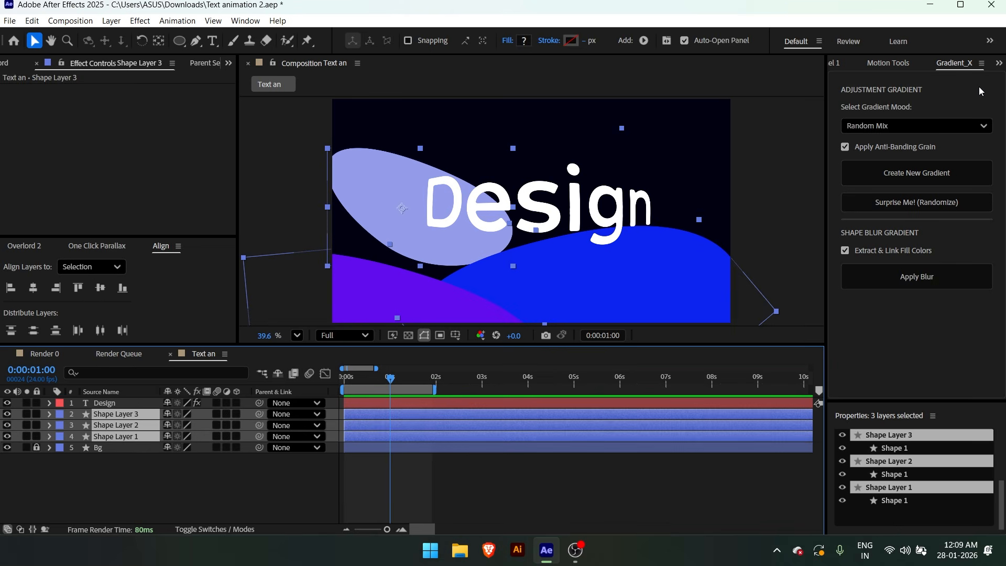
{"action": "left_click", "coordinate": [900, 284]}
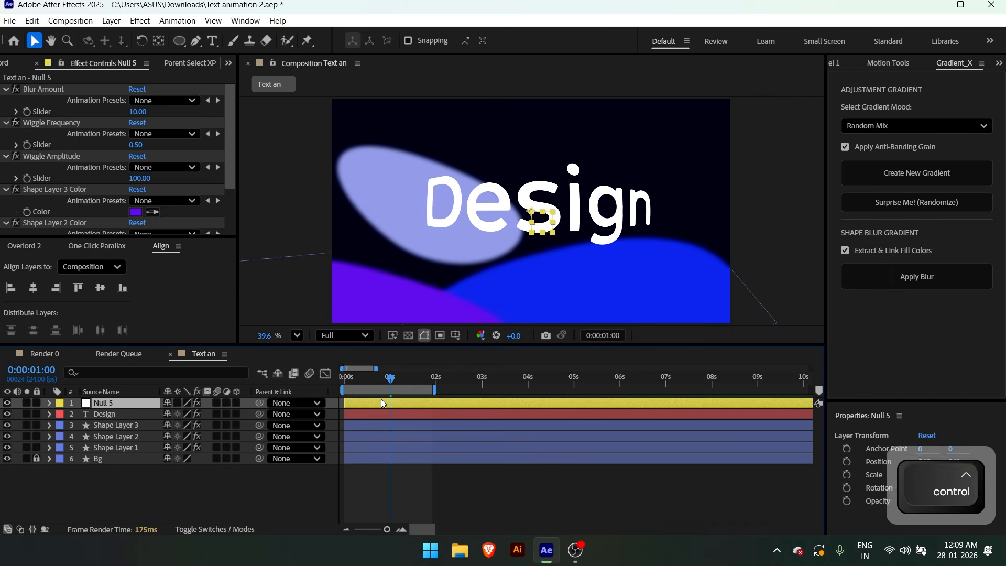
Move the gradient's control null below the Design layer and set its Blur Amount to 161
{"action": "key", "text": "ctrl+bracketleft"}
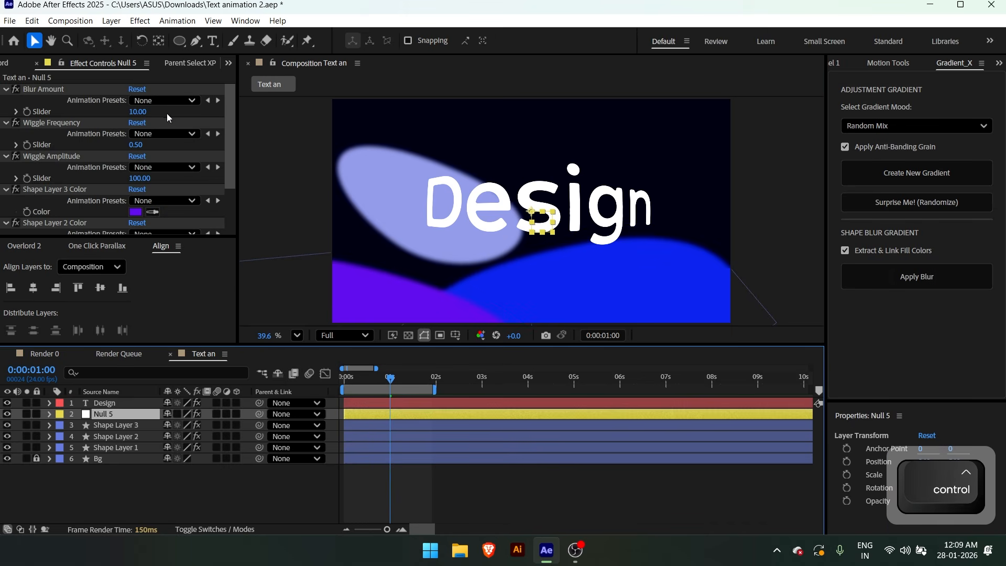
{"action": "left_click", "coordinate": [49, 95]}
{"action": "left_click_drag", "start_coordinate": [136, 112], "coordinate": [231, 114]}
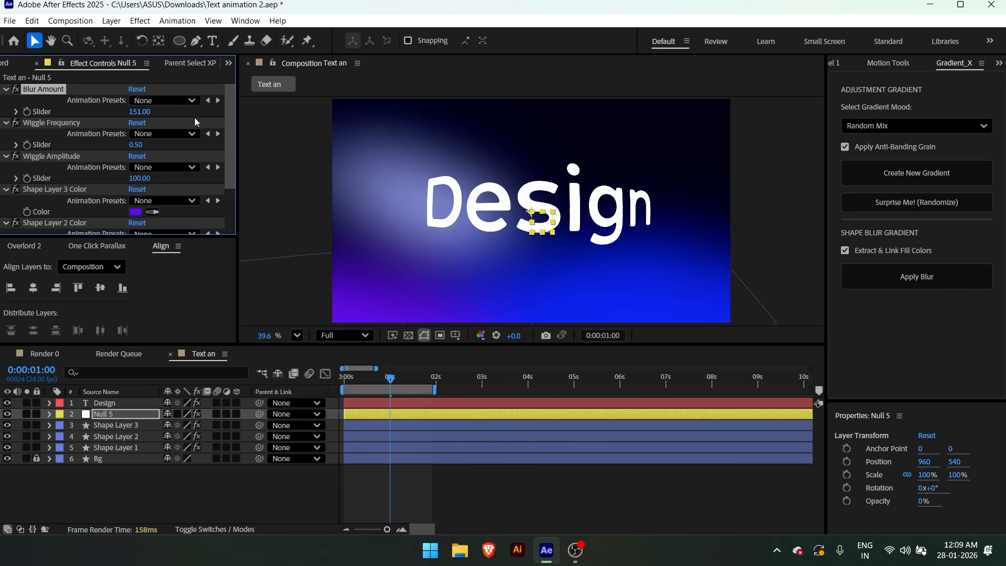
At the start of the composition, change the control null's Shape Layer 3 Color to a lighter purple
{"action": "key", "text": "Home"}
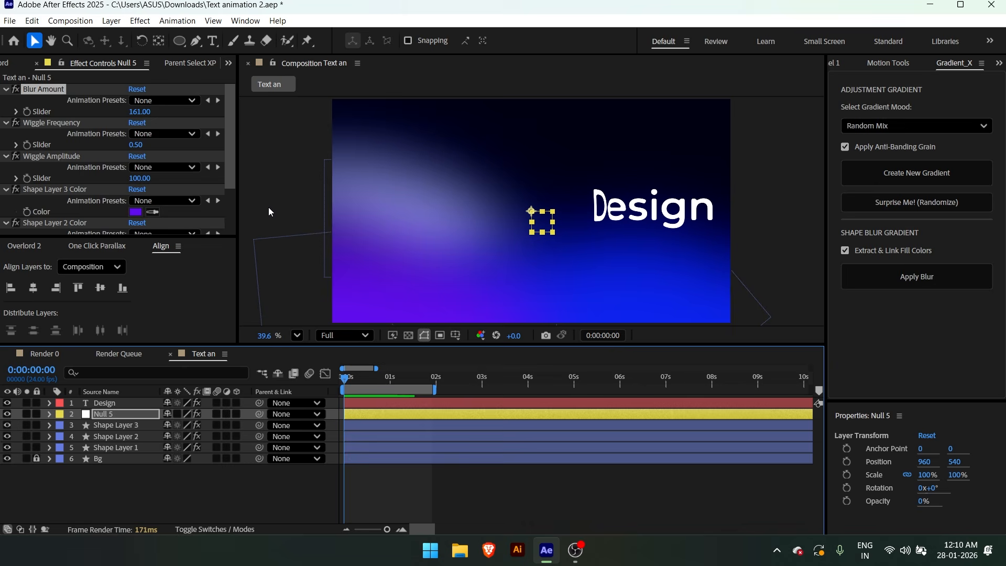
{"action": "scroll", "coordinate": [174, 183], "scroll_direction": "down", "scroll_amount": 3}
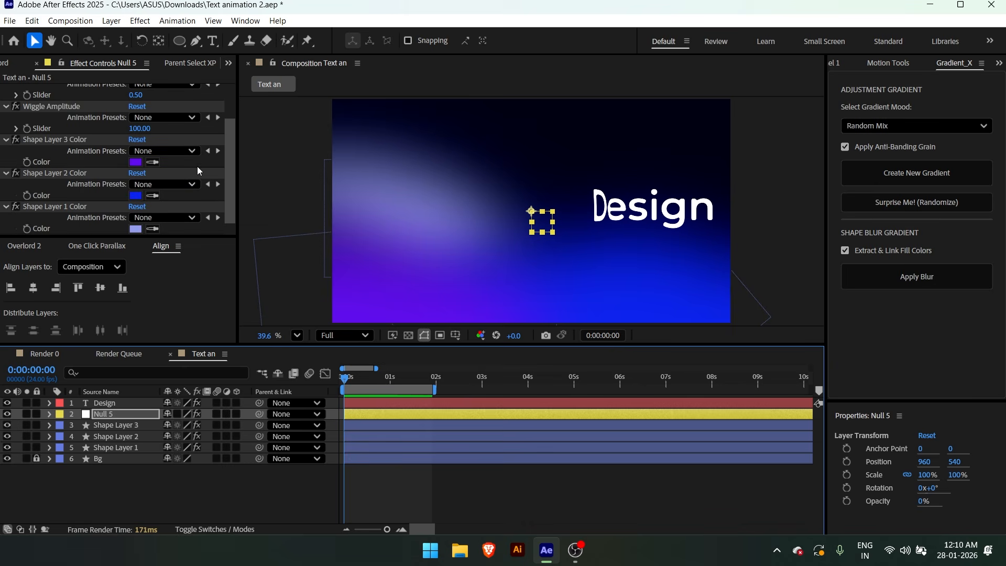
{"action": "left_click", "coordinate": [136, 162]}
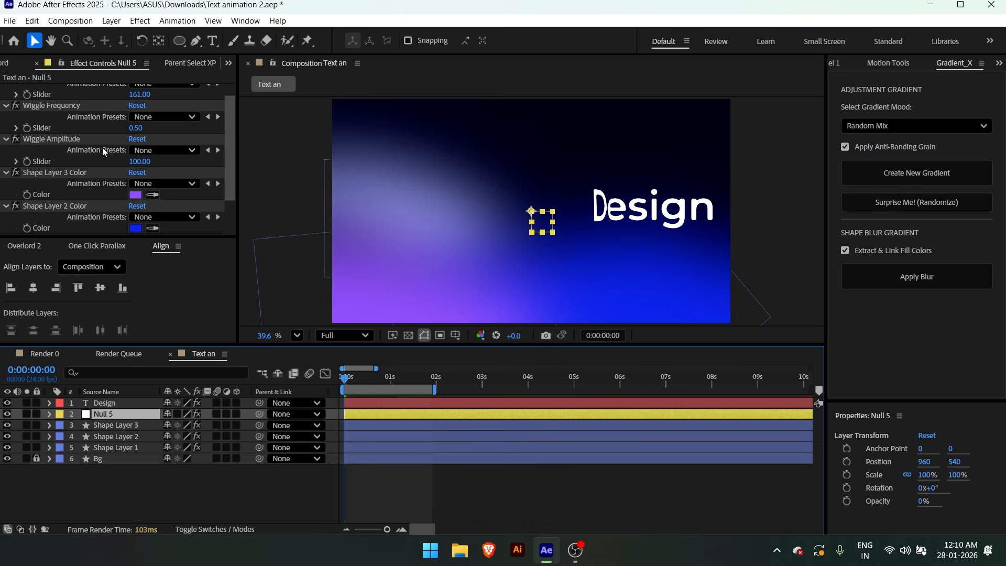
Draw a large circle as a new shape layer near the composition's centre and give it a radial gradient fill
{"action": "scroll", "coordinate": [103, 126], "scroll_direction": "up", "scroll_amount": 1}
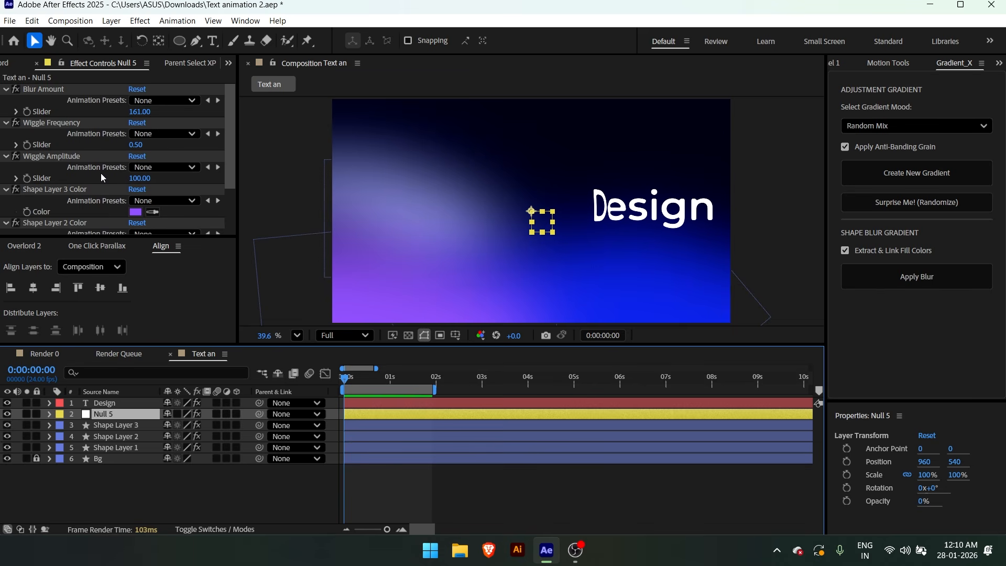
{"action": "left_click", "coordinate": [293, 181]}
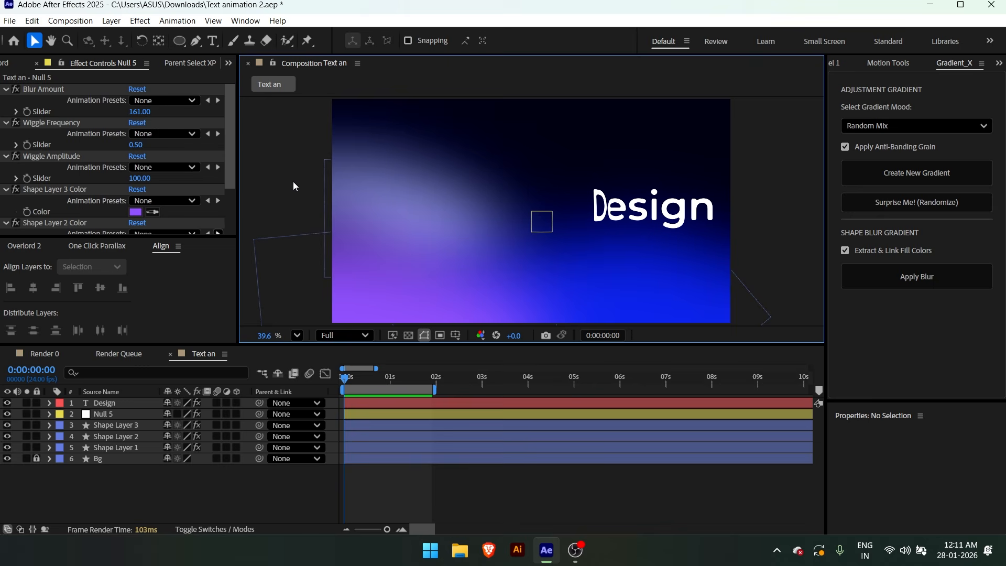
{"action": "left_click", "coordinate": [180, 41]}
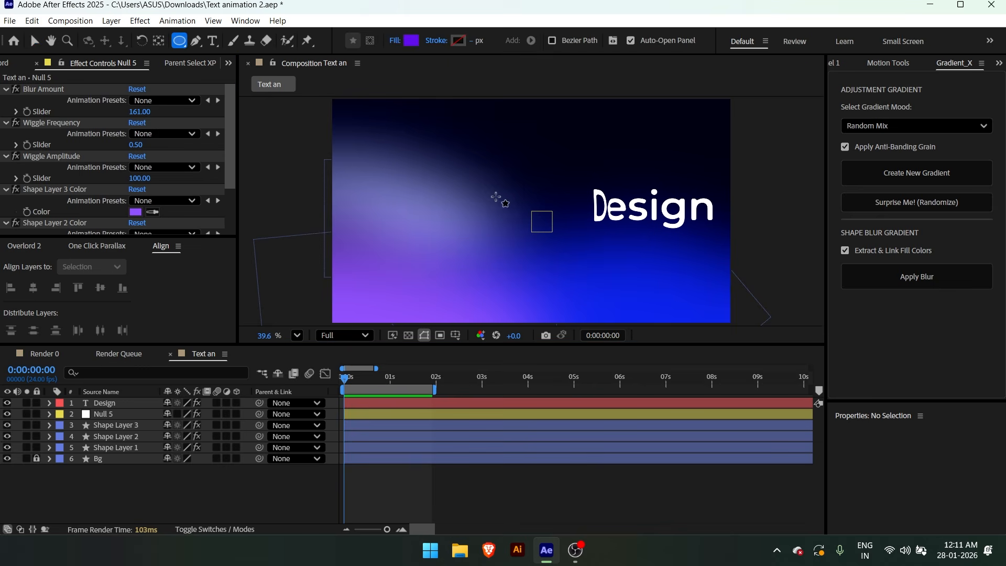
{"action": "left_click_drag", "start_coordinate": [517, 205], "coordinate": [512, 199]}
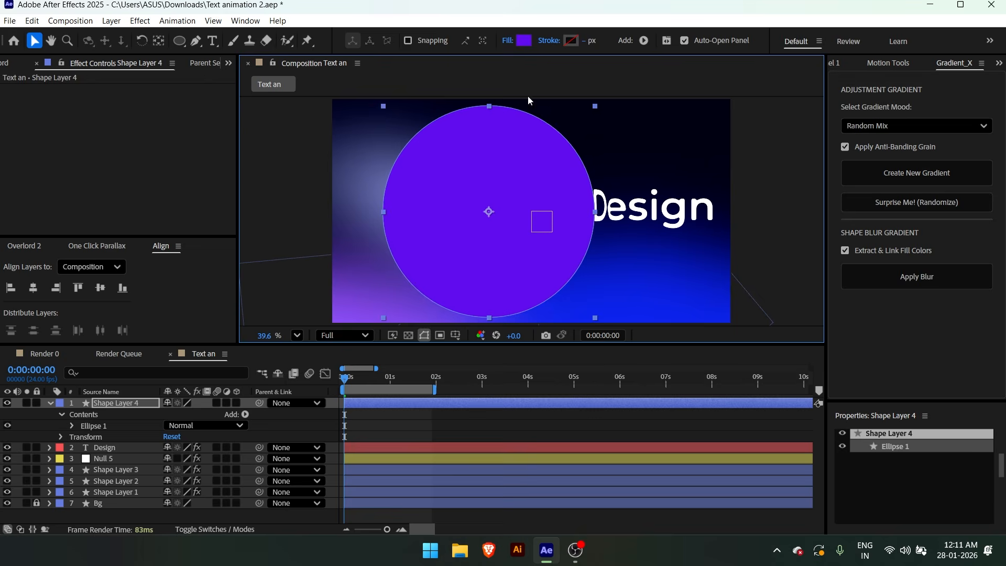
{"action": "left_click", "coordinate": [509, 41]}
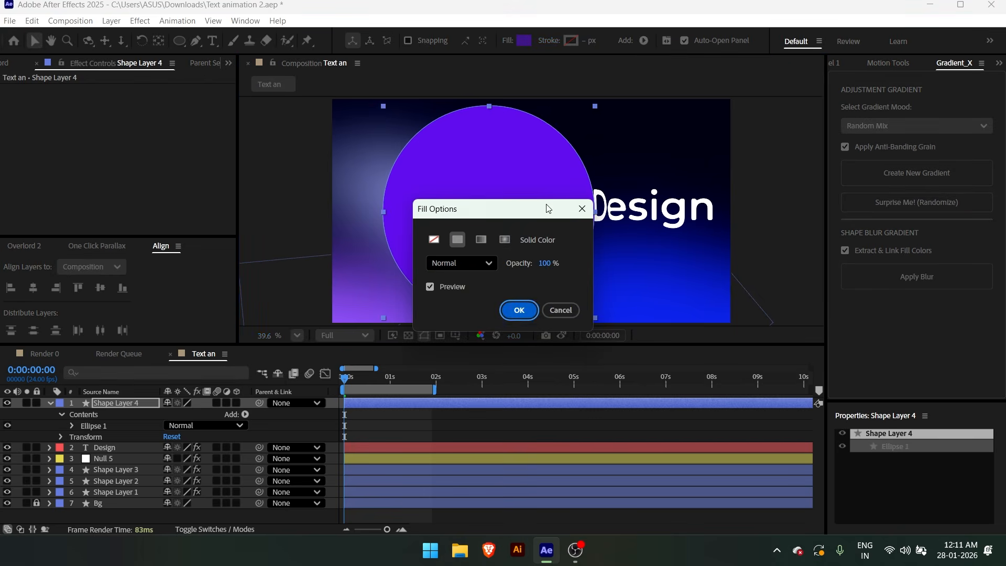
{"action": "left_click", "coordinate": [504, 240]}
{"action": "left_click", "coordinate": [518, 309]}
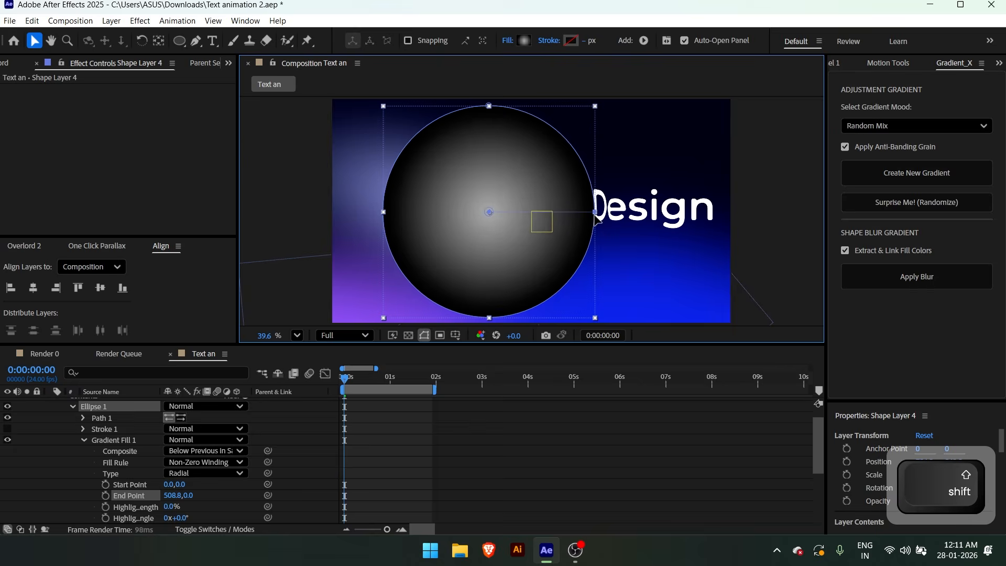
Set the starting colour of the circle's radial gradient to light grey B5B5B5, keeping the end colour black
{"action": "left_click", "coordinate": [524, 42]}
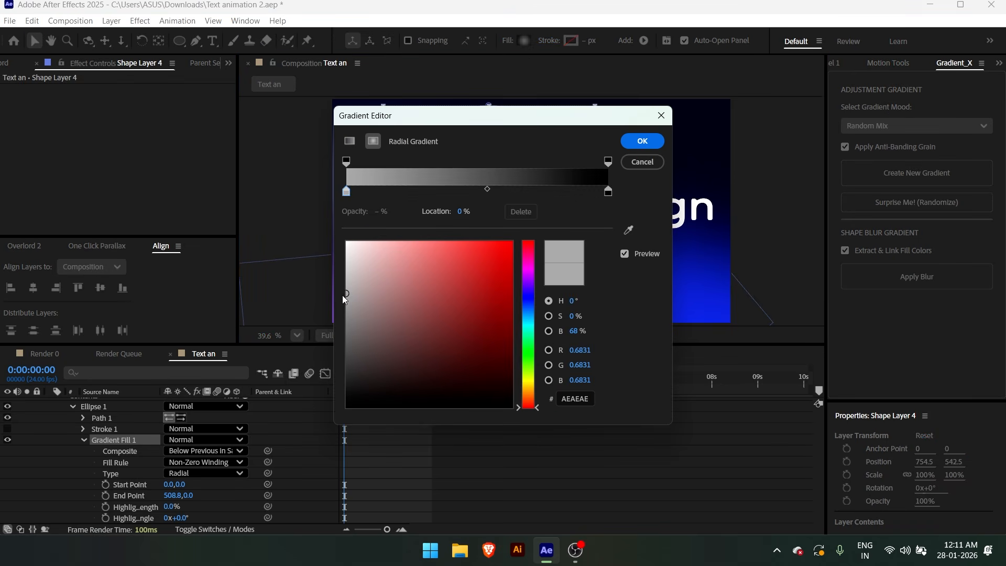
{"action": "left_click_drag", "start_coordinate": [348, 289], "coordinate": [330, 289]}
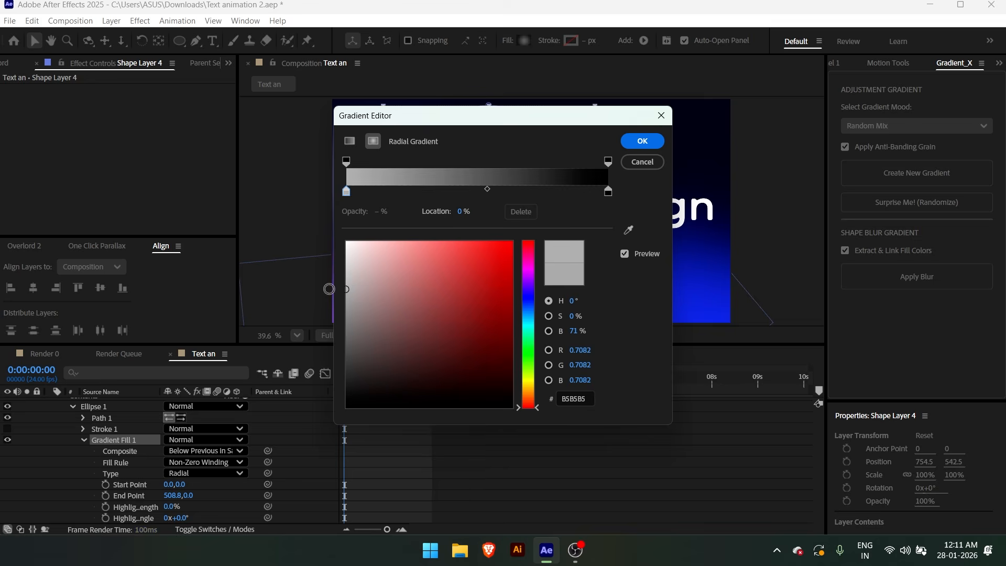
{"action": "left_click", "coordinate": [607, 192]}
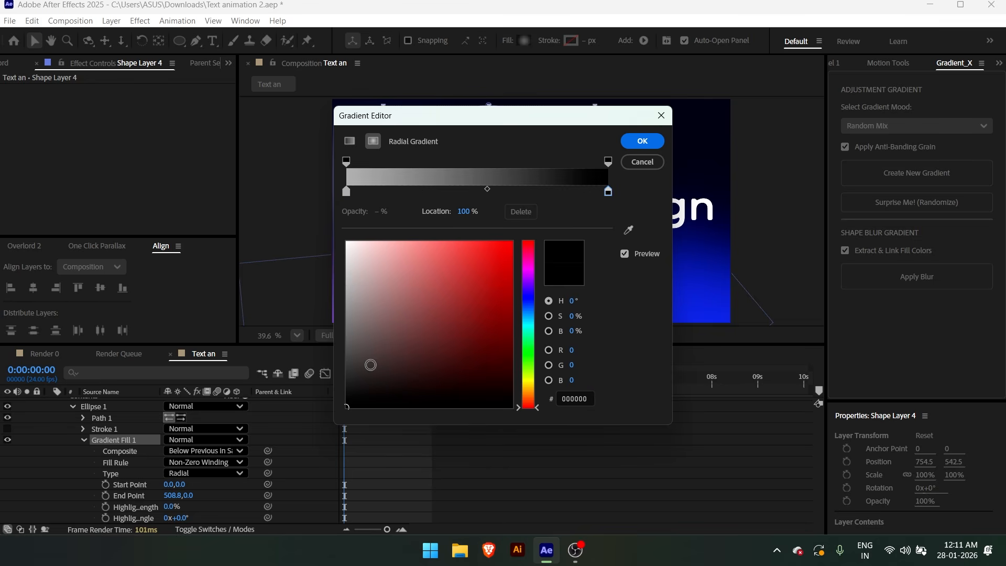
{"action": "key", "text": "Return"}
Move the gradient circle to the composition's lower-left corner, enlarge it, and collapse Shape Layer 4's properties
{"action": "left_click_drag", "start_coordinate": [482, 206], "coordinate": [378, 253]}
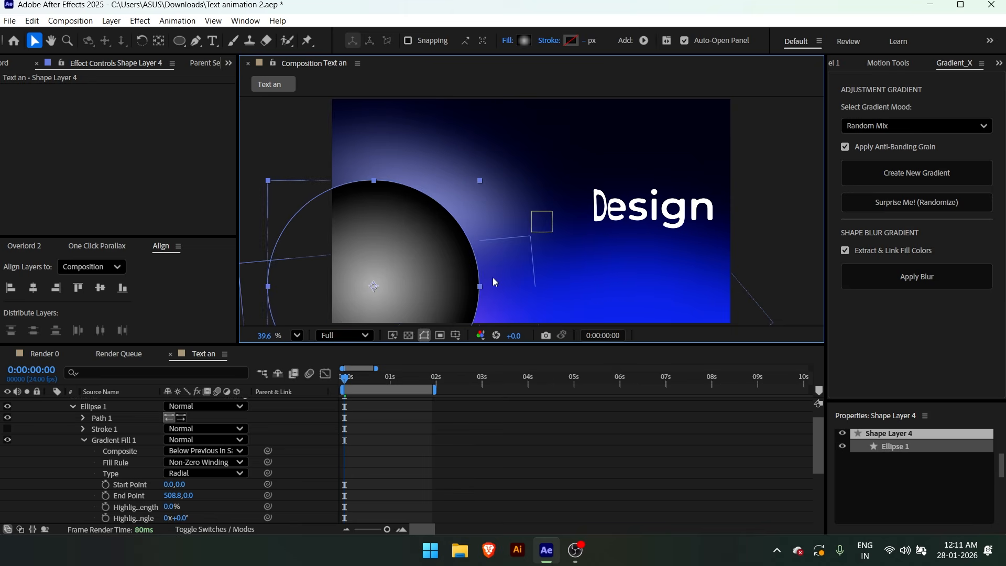
{"action": "left_click_drag", "start_coordinate": [479, 286], "coordinate": [505, 286]}
{"action": "mouse_move", "coordinate": [449, 260]}
{"action": "left_mouse_down"}
{"action": "mouse_move", "coordinate": [466, 294]}
{"action": "mouse_move", "coordinate": [443, 243]}
{"action": "mouse_move", "coordinate": [454, 271]}
{"action": "left_mouse_up"}
{"action": "key", "text": "u"}
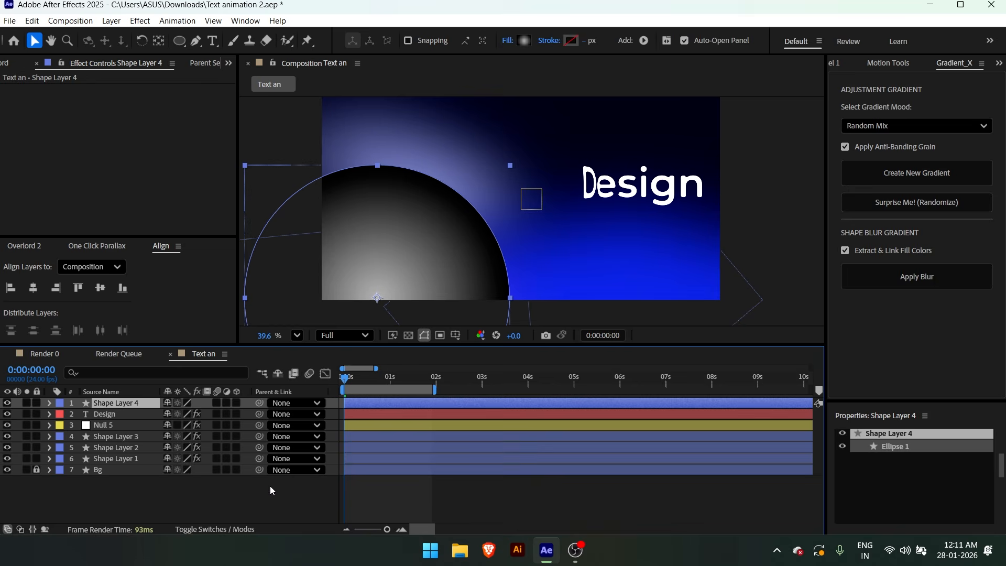
Set Shape Layer 4's blending mode to Color Dodge and stretch the circle horizontally into a wide ellipse
{"action": "left_click", "coordinate": [215, 529]}
{"action": "left_click", "coordinate": [180, 404]}
{"action": "left_click", "coordinate": [230, 224]}
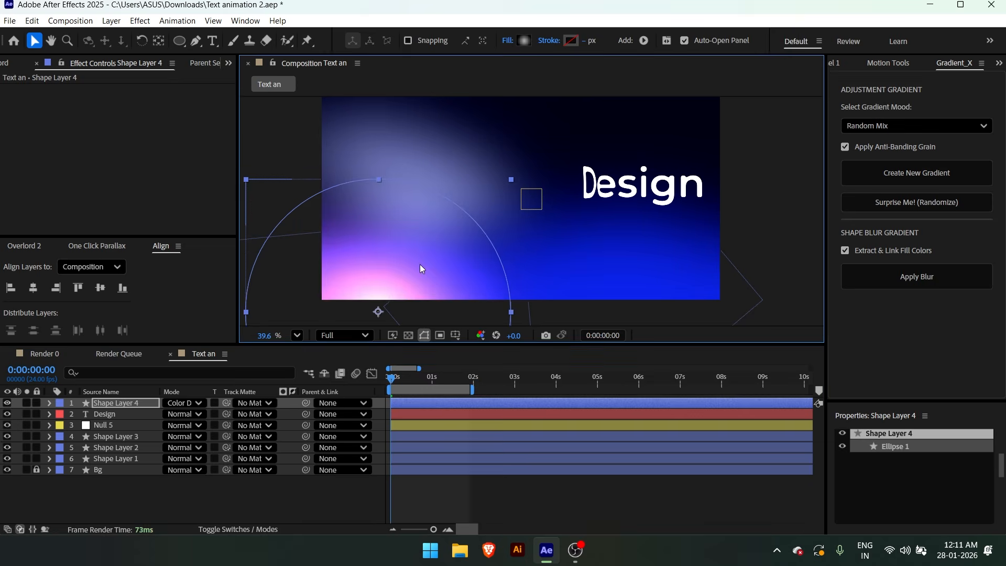
{"action": "left_click_drag", "start_coordinate": [429, 264], "coordinate": [398, 270]}
{"action": "left_click_drag", "start_coordinate": [477, 318], "coordinate": [549, 312]}
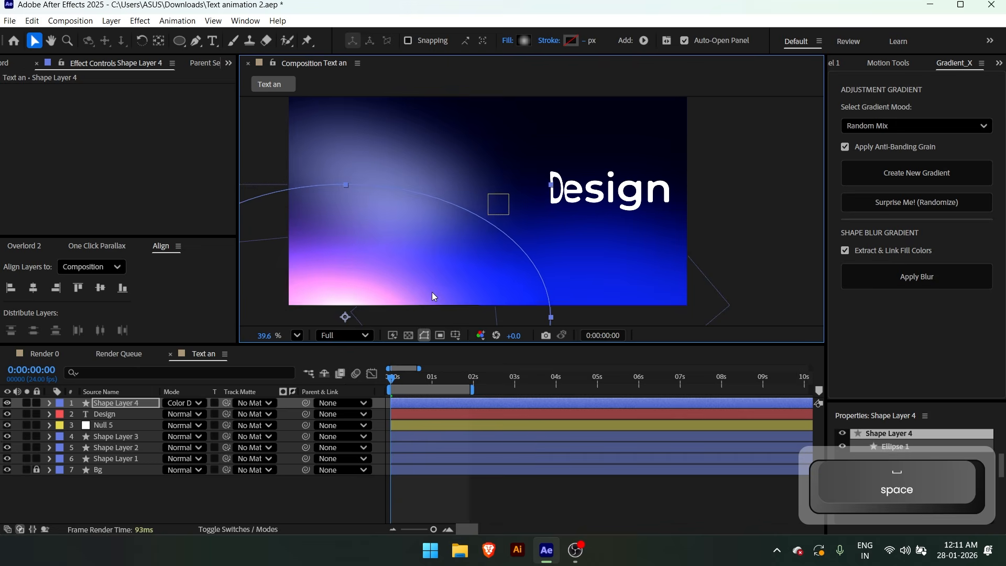
Apply 9% Noise and a Fast Box Blur with radius 25 to Shape Layer 4, then preview the enlarged composition
{"action": "key", "text": "ctrl+space"}
{"action": "type", "text": "noi"}
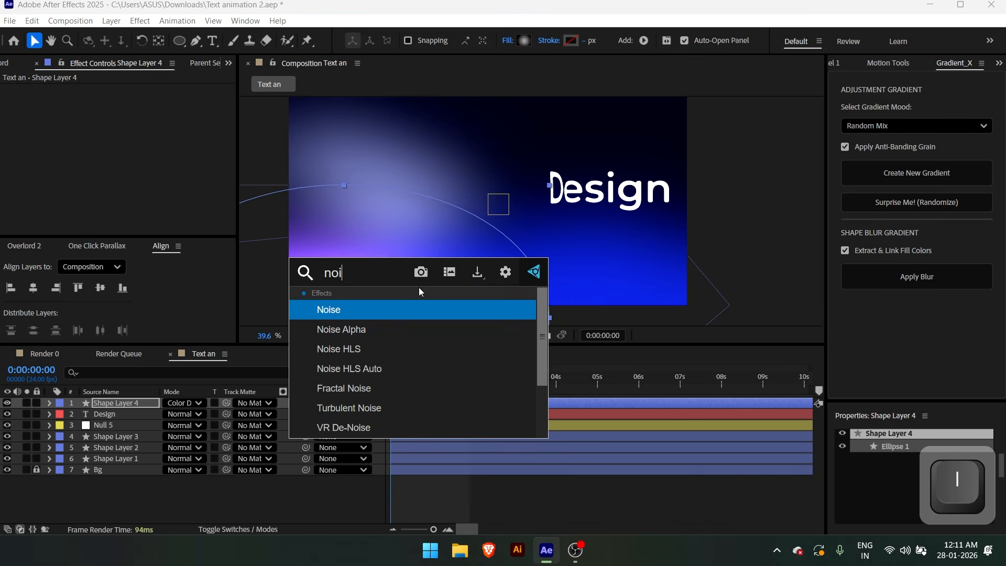
{"action": "key", "text": "Return"}
{"action": "key", "text": "ctrl+space"}
{"action": "type", "text": "fas"}
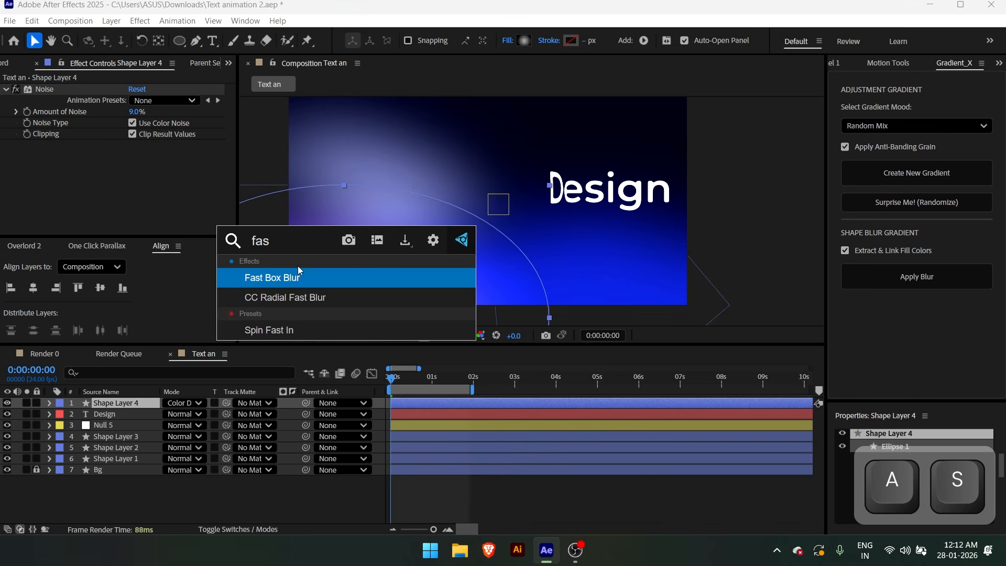
{"action": "left_click", "coordinate": [280, 283]}
{"action": "key", "text": "grave"}
{"action": "key", "text": "space"}
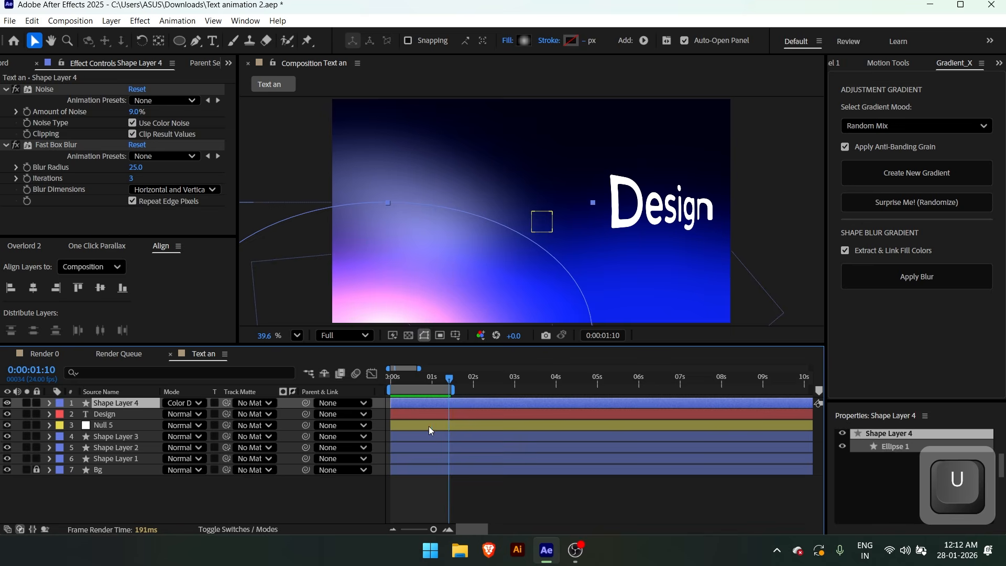
Trim the ends of the Design, Null 5 and Shape Layer 1 to 4 layers to Design's last Position keyframe at 0:00:01:10
{"action": "left_click", "coordinate": [423, 420]}
{"action": "key", "text": "u"}
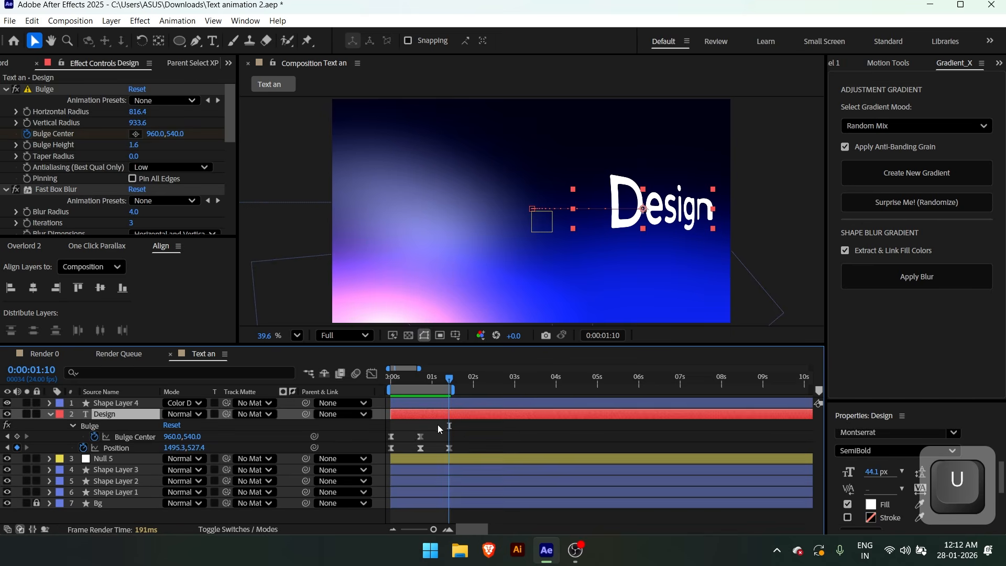
{"action": "left_click", "coordinate": [412, 400]}
{"action": "left_click", "coordinate": [415, 490], "text": "shift"}
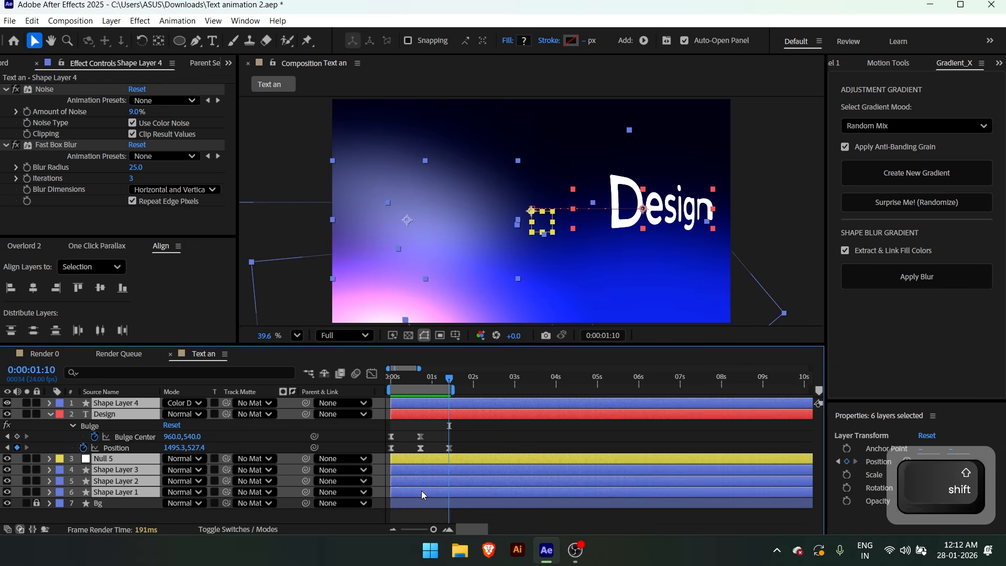
{"action": "key", "text": "alt+bracketright"}
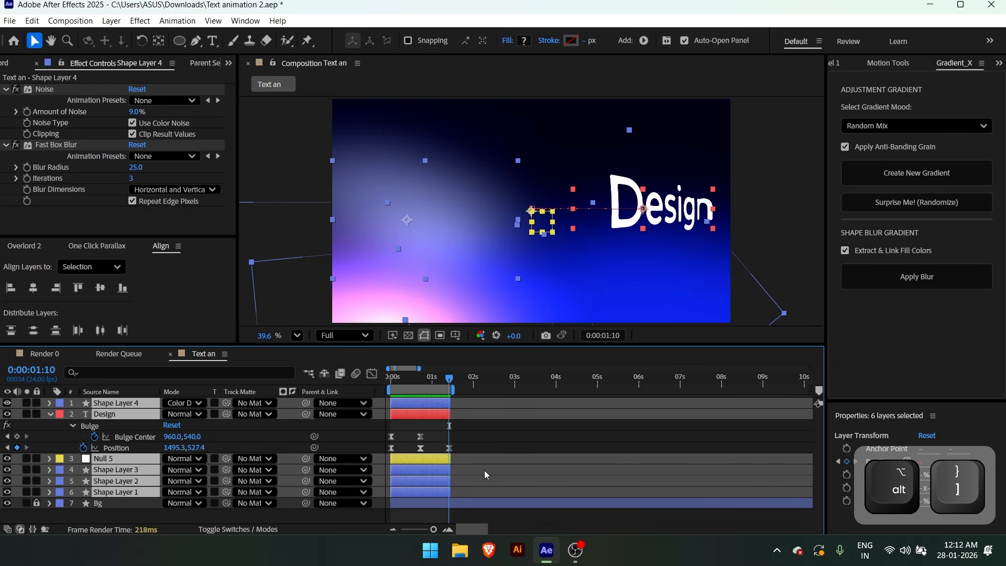
Extend the work area's end to 0:00:06:04 and move the current time to 0:00:01:11 with no layers selected
{"action": "left_click", "coordinate": [646, 377]}
{"action": "key", "text": "n"}
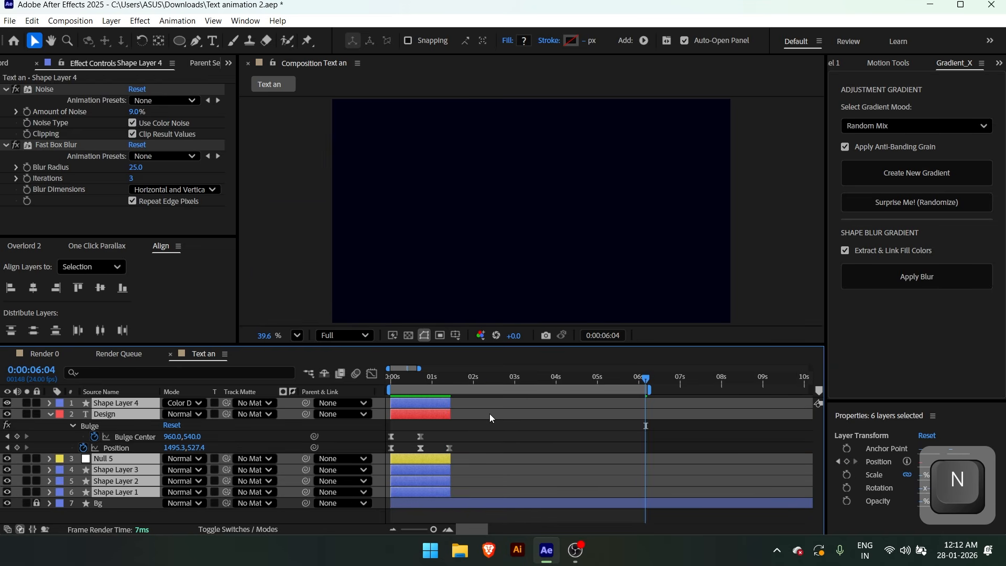
{"action": "key", "text": "u"}
{"action": "left_click", "coordinate": [488, 414]}
{"action": "left_click", "coordinate": [450, 378], "text": "shift"}
{"action": "key", "text": "ctrl+Right"}
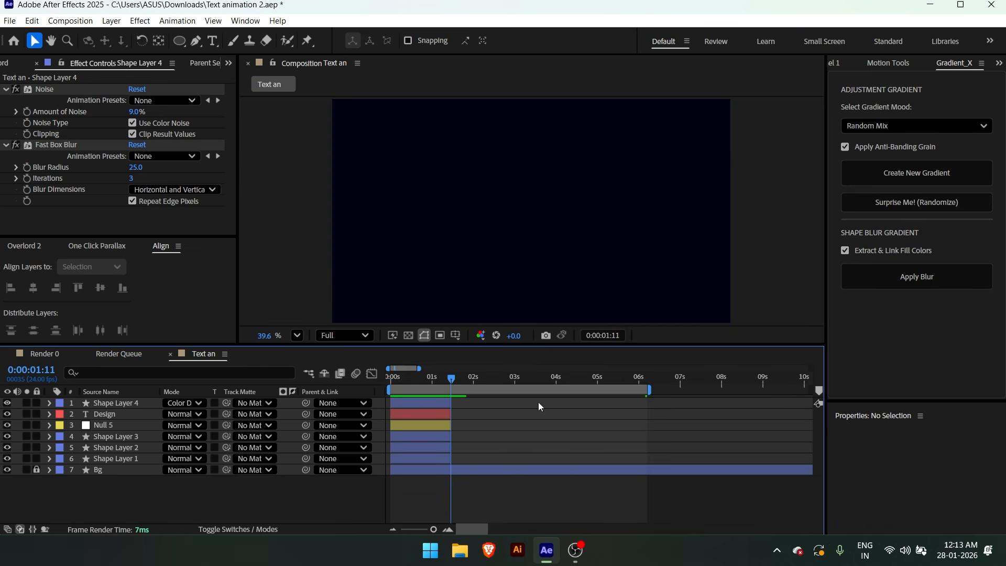
Unlock the Bg layer and split it at 0:00:01:11
{"action": "left_click", "coordinate": [37, 469]}
{"action": "left_click", "coordinate": [118, 474]}
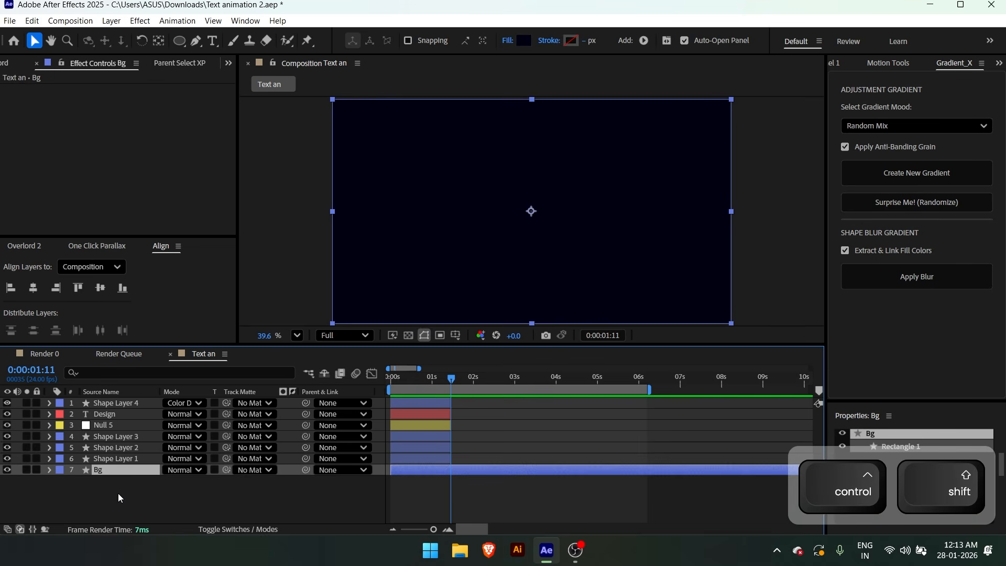
{"action": "key", "text": "ctrl+shift+d"}
Fill the second background part, Bg 2, with blue 2233F5 and lock both background layers
{"action": "left_click", "coordinate": [529, 38]}
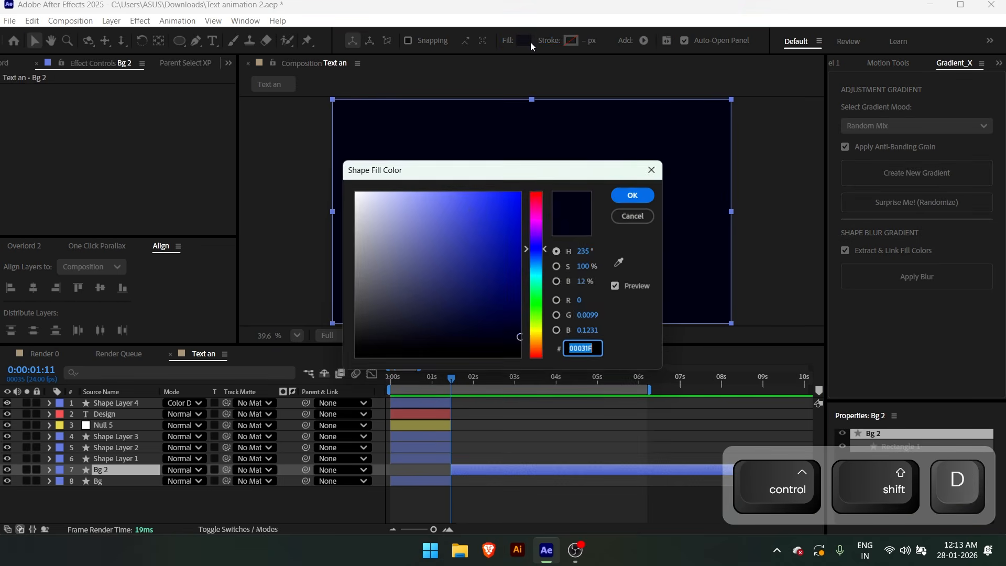
{"action": "left_click_drag", "start_coordinate": [502, 210], "coordinate": [498, 198]}
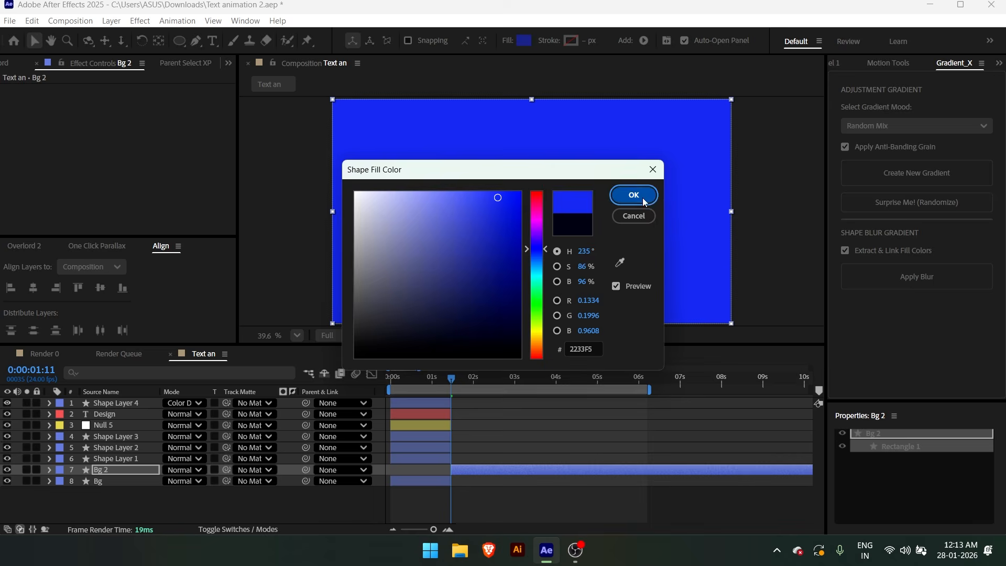
{"action": "left_click", "coordinate": [655, 202]}
{"action": "left_click_drag", "start_coordinate": [36, 469], "coordinate": [37, 494]}
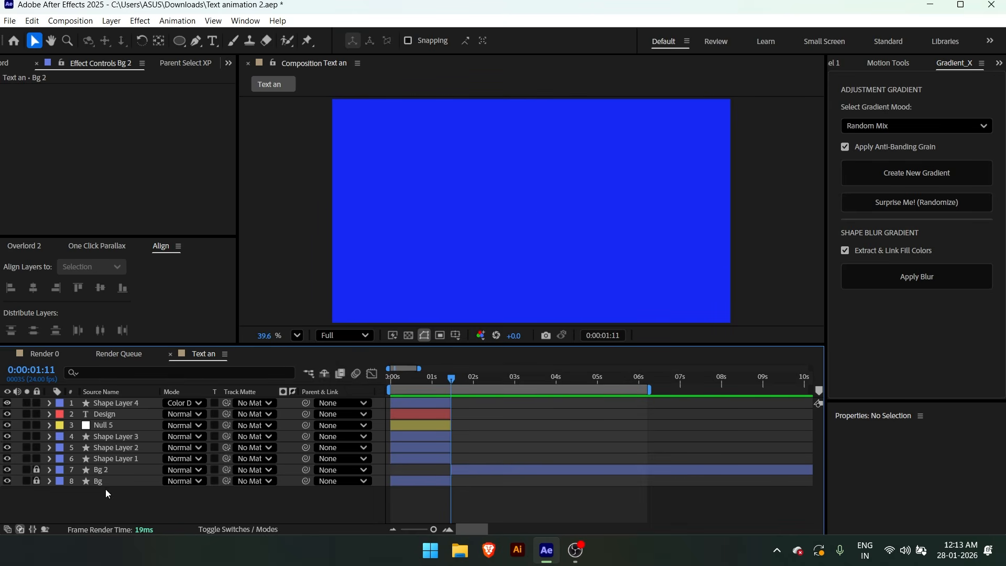
Add a text layer reading "in motion" near the centre of the blue background
{"action": "key", "text": "ctrl+t"}
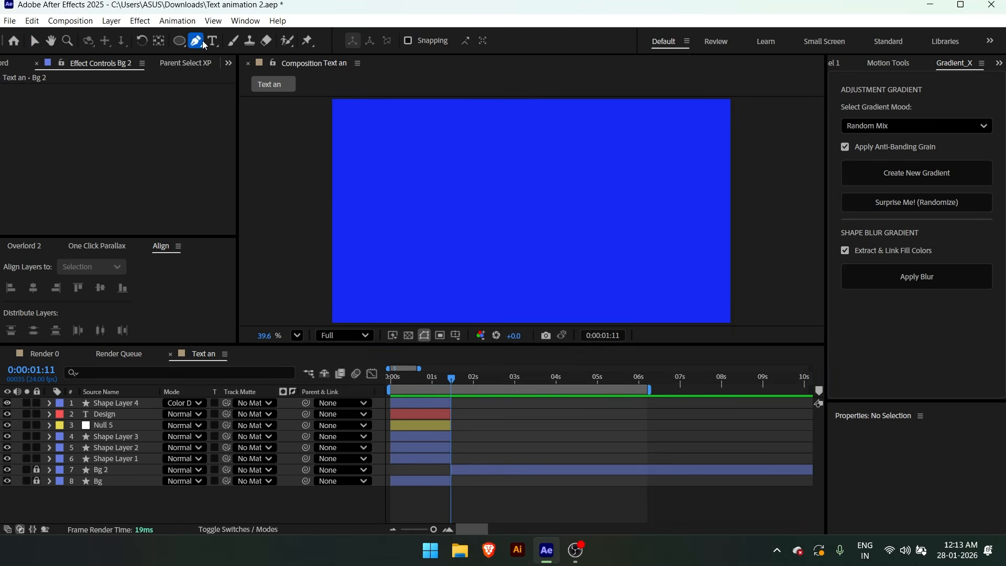
{"action": "left_click", "coordinate": [545, 210]}
{"action": "type", "text": "In motion"}
{"action": "key", "text": "Escape"}
{"action": "key", "text": "v"}
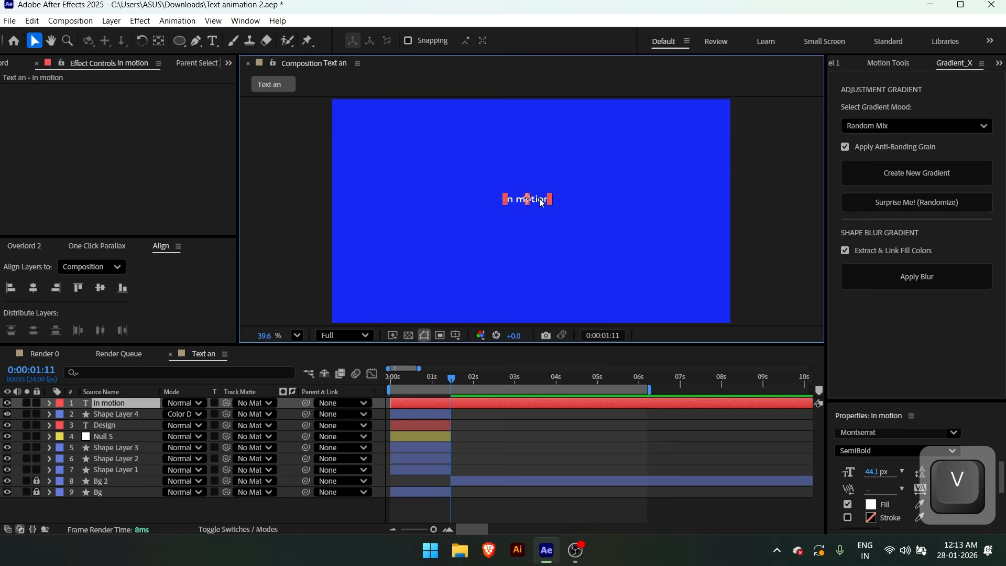
Scale the "in motion" text up to over half the composition's width and trim the layer's start to 0:00:01:11
{"action": "left_click_drag", "start_coordinate": [552, 203], "coordinate": [570, 216]}
{"action": "scroll", "coordinate": [479, 401], "scroll_direction": "up", "scroll_amount": 1}
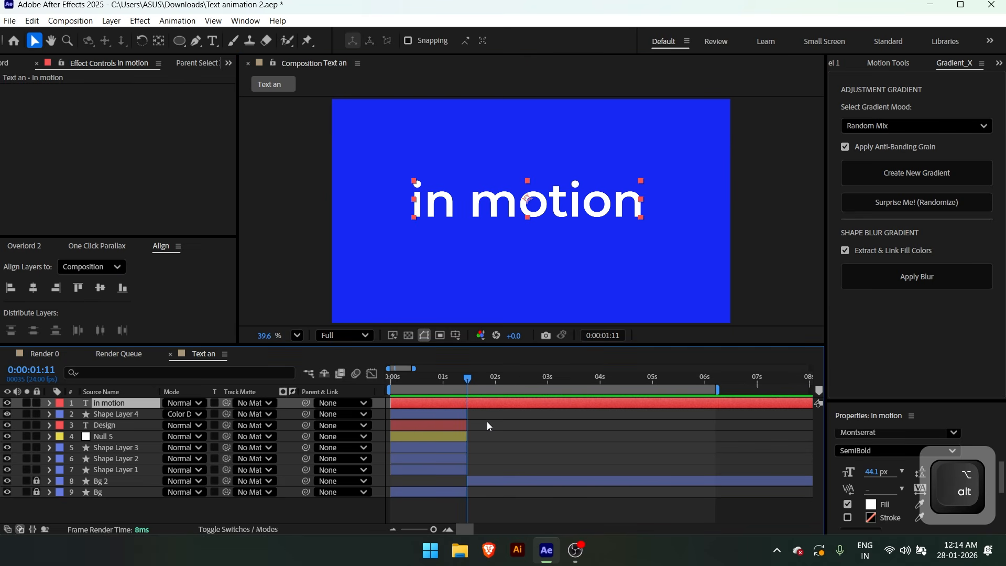
{"action": "key", "text": "alt+bracketleft"}
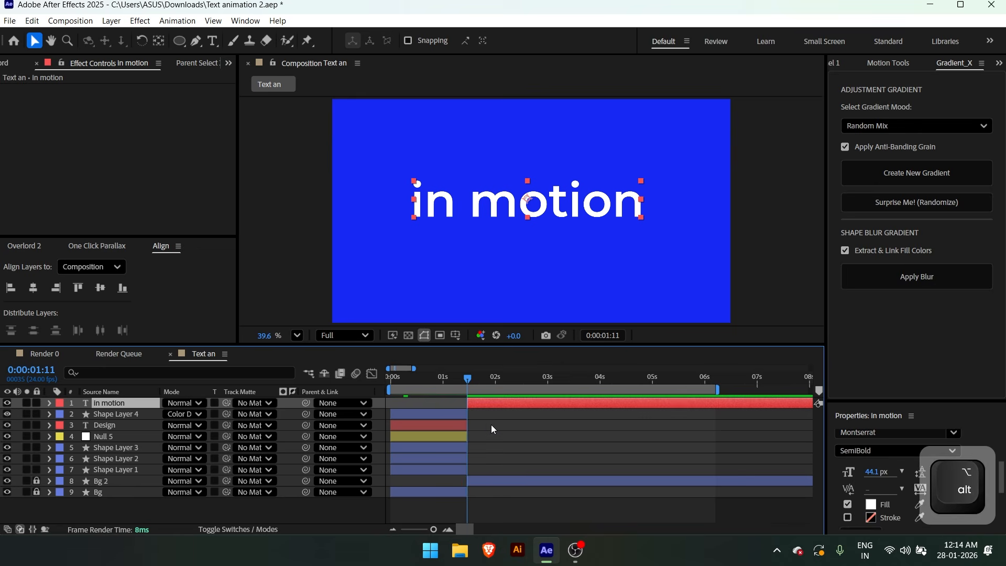
Pre-compose the "in motion" text, moving all attributes and adjusting the duration to the layer's time span
{"action": "right_click", "coordinate": [487, 205]}
{"action": "left_click", "coordinate": [524, 438]}
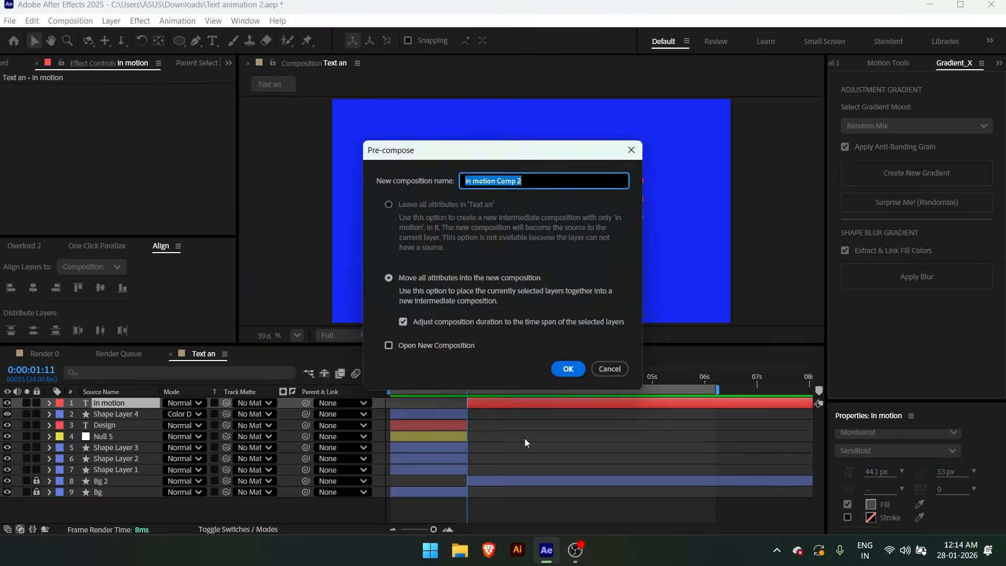
{"action": "key", "text": "Return"}
Crop the text's pre-composition to a region of interest tightly around "in motion" and return to the Text an composition
{"action": "double_click", "coordinate": [480, 403]}
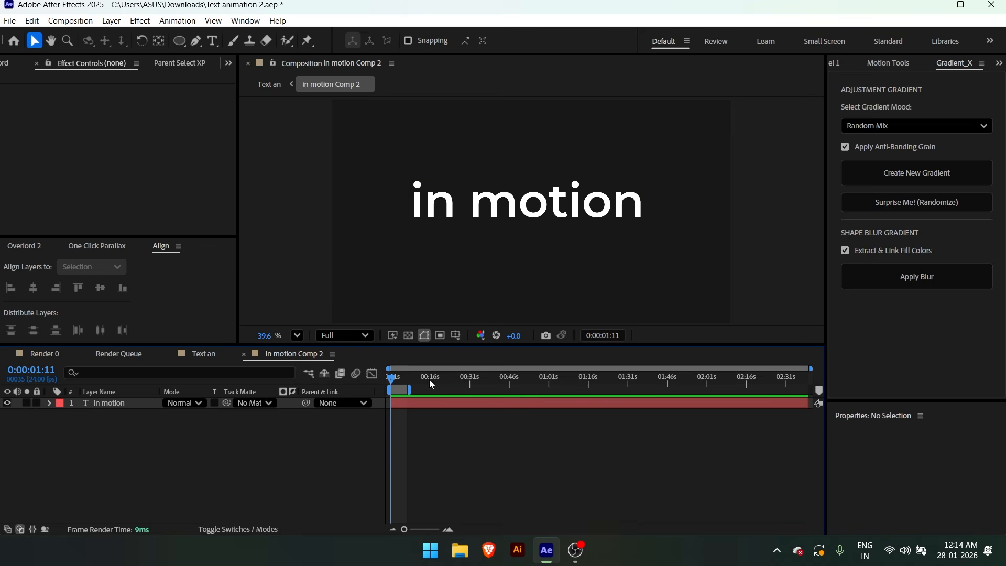
{"action": "left_click", "coordinate": [441, 336]}
{"action": "left_click_drag", "start_coordinate": [408, 174], "coordinate": [650, 227]}
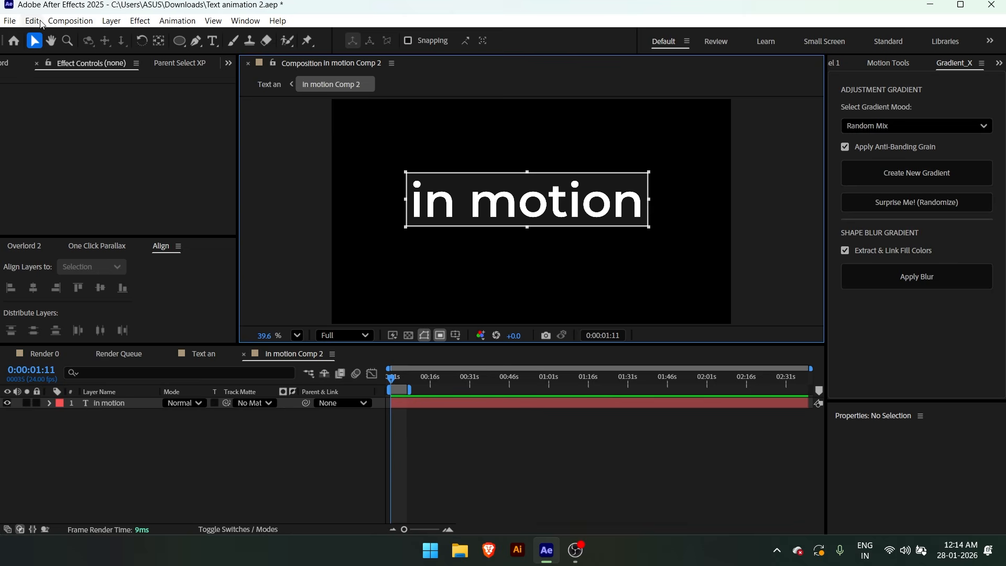
{"action": "left_click", "coordinate": [67, 21]}
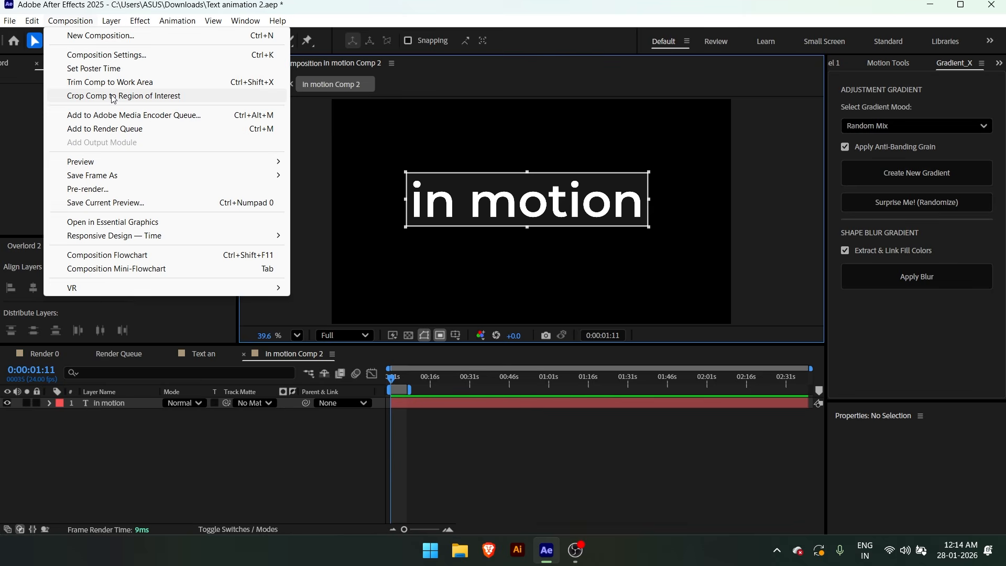
{"action": "left_click", "coordinate": [113, 96]}
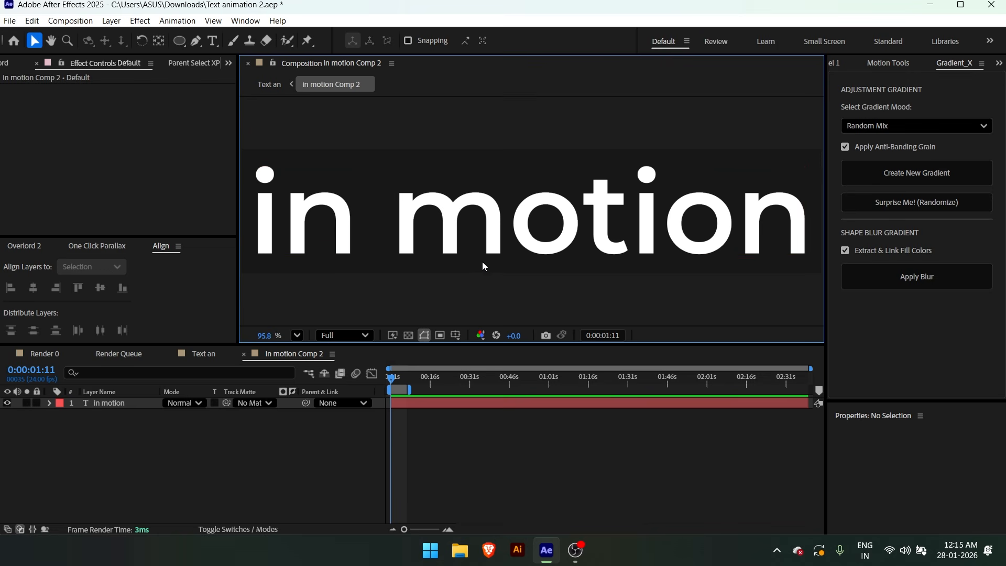
{"action": "key", "text": "Tab"}
{"action": "left_click", "coordinate": [521, 260]}
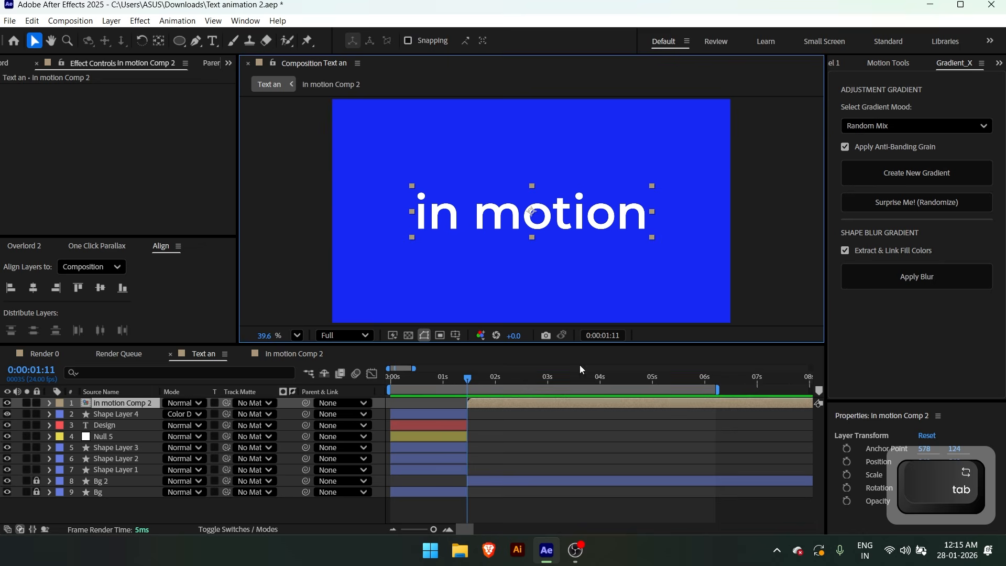
{"action": "left_click", "coordinate": [486, 445]}
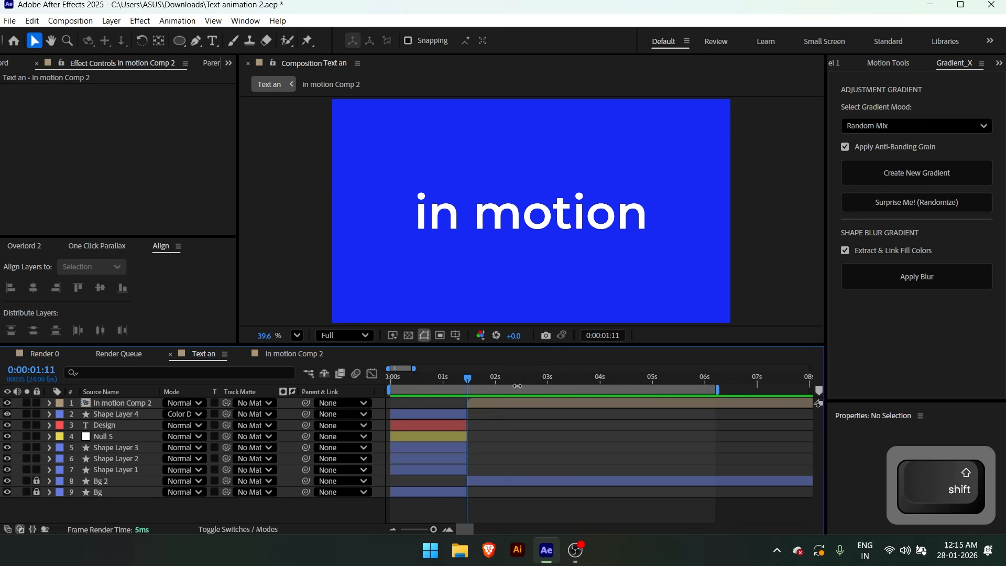
Keyframe the in motion pre-composition's position from 619.3, 540 at 0:00:01:11 to 960, 540 at 0:00:02:10
{"action": "left_click_drag", "start_coordinate": [524, 378], "coordinate": [518, 378]}
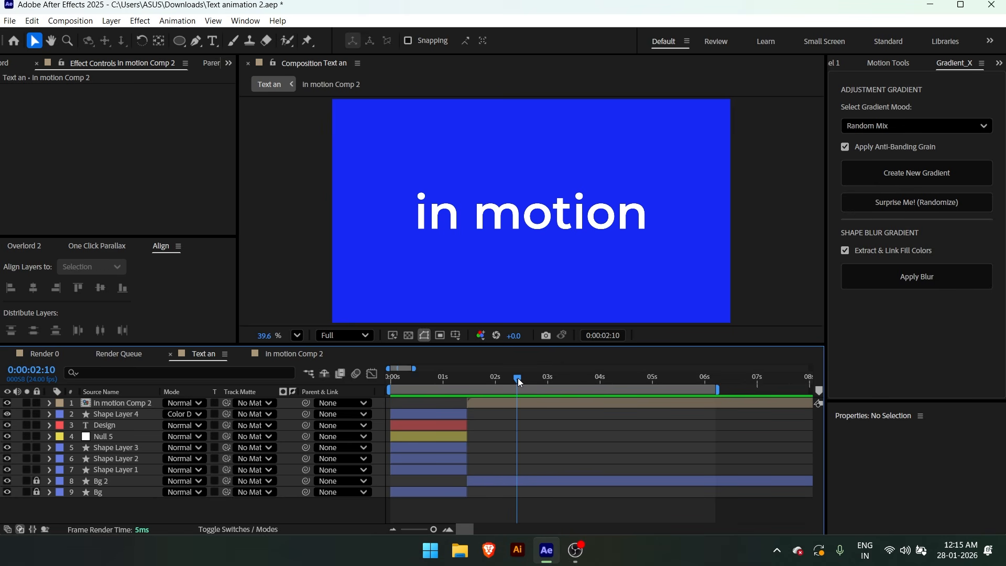
{"action": "left_click", "coordinate": [502, 403]}
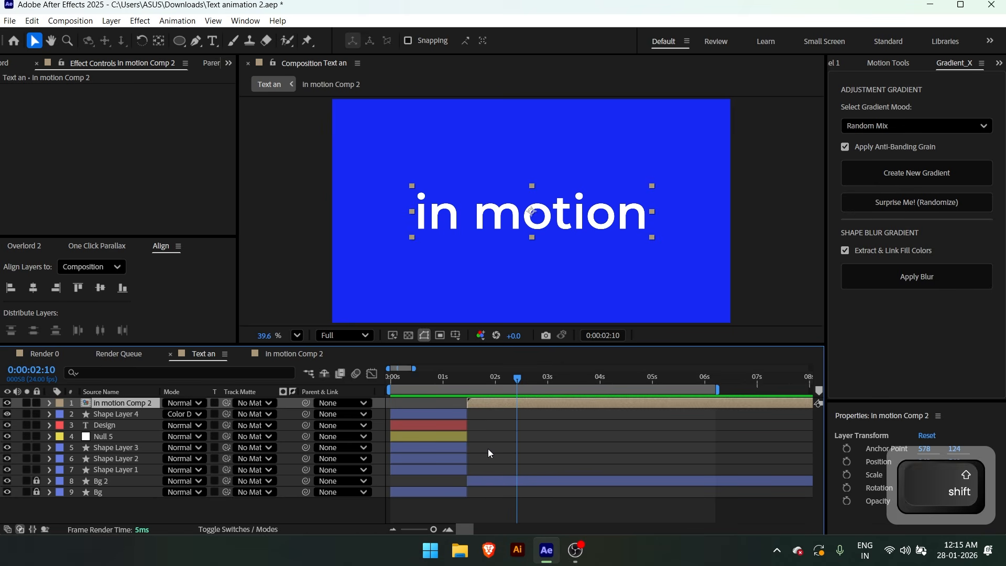
{"action": "key", "text": "shift+alt+p"}
{"action": "left_click_drag", "start_coordinate": [515, 376], "coordinate": [443, 379]}
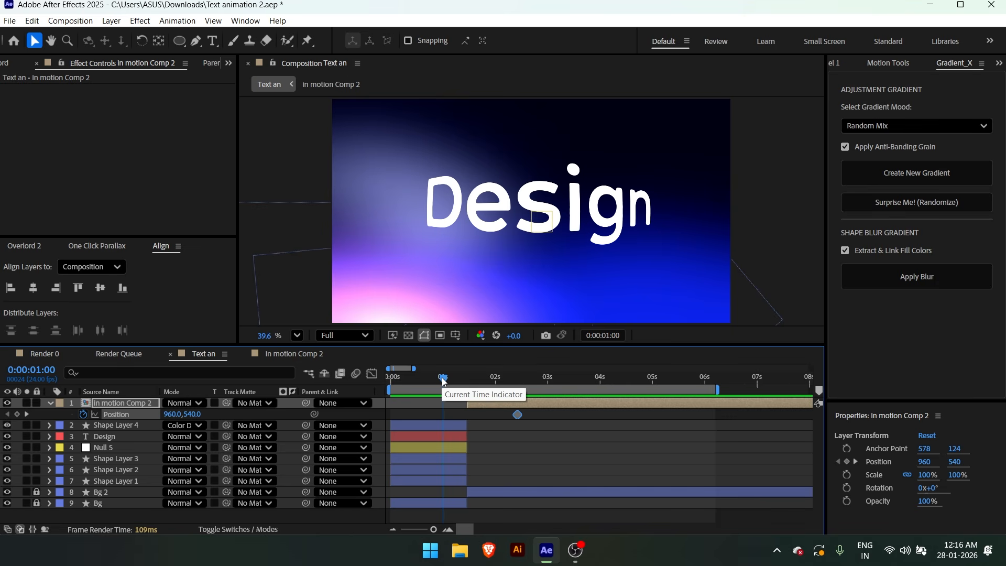
{"action": "left_click_drag", "start_coordinate": [443, 378], "coordinate": [467, 379]}
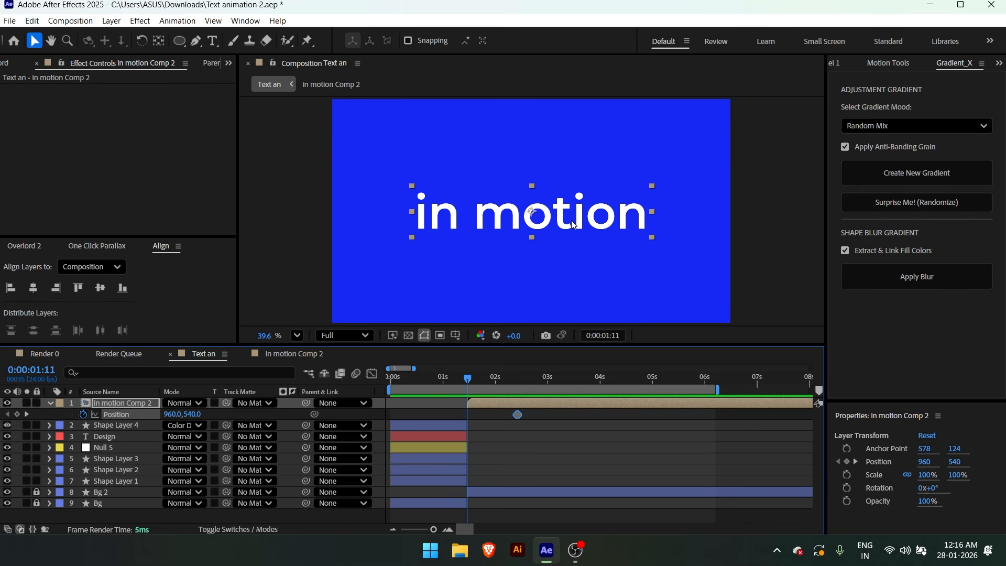
{"action": "left_click_drag", "start_coordinate": [588, 218], "coordinate": [515, 229]}
Easy-ease both position keyframes, shorten the first keyframe's outgoing influence in the speed graph, and preview the move
{"action": "left_click_drag", "start_coordinate": [450, 409], "coordinate": [587, 442]}
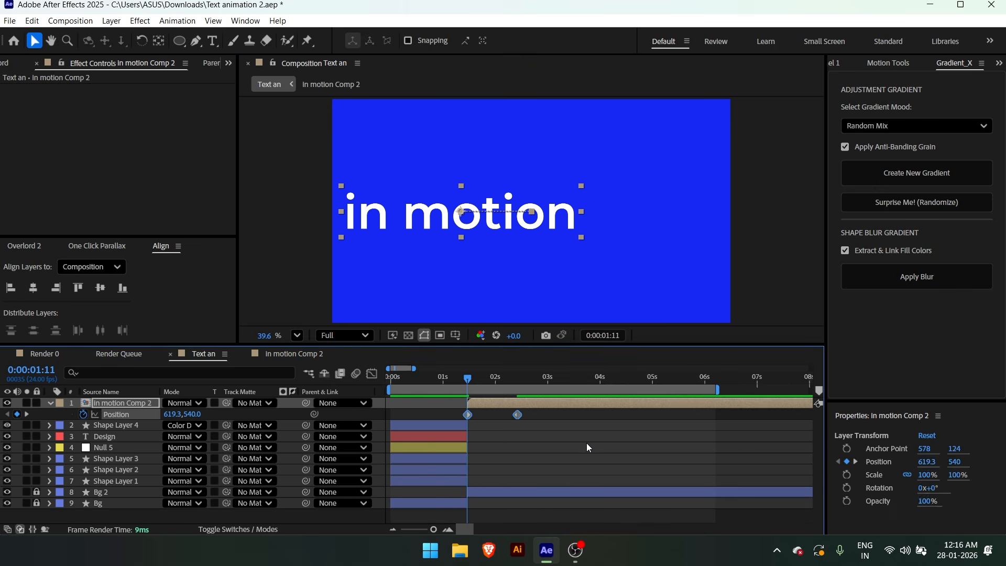
{"action": "key", "text": "F9"}
{"action": "left_click", "coordinate": [372, 374]}
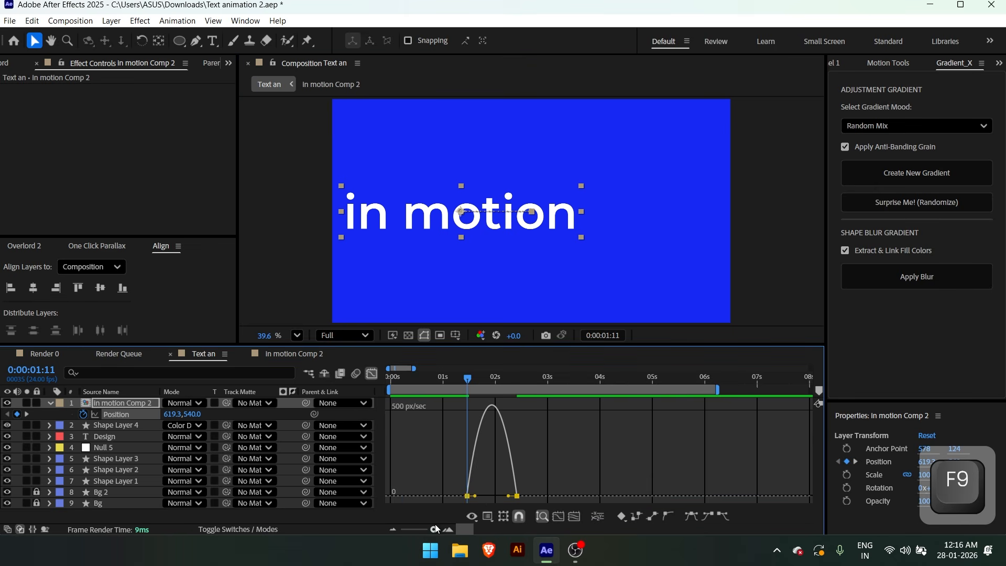
{"action": "left_click_drag", "start_coordinate": [475, 496], "coordinate": [462, 497]}
{"action": "left_click", "coordinate": [372, 374]}
{"action": "left_click", "coordinate": [434, 414]}
{"action": "left_click", "coordinate": [445, 378]}
{"action": "key", "text": "space"}
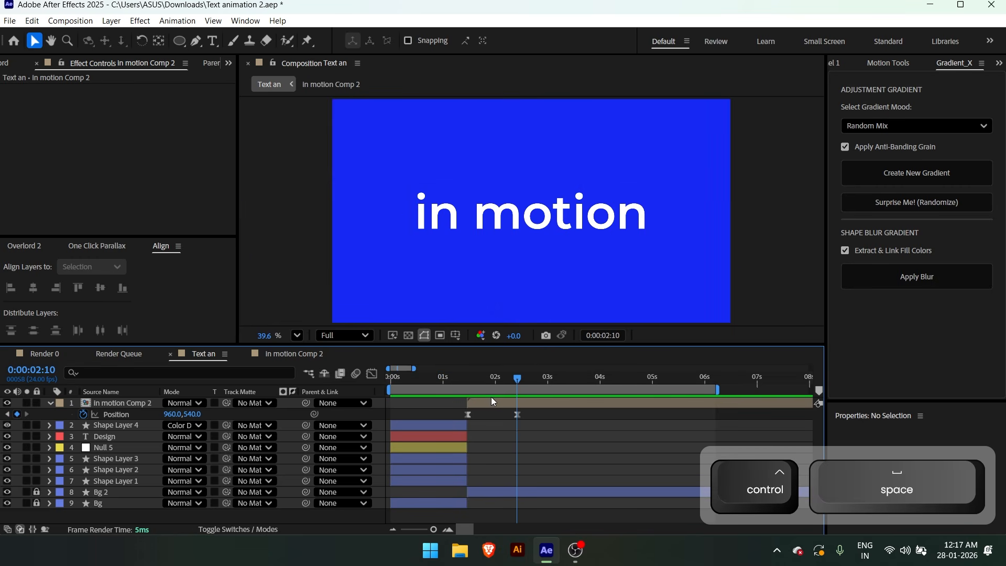
Apply the Corner Pin effect to the in motion pre-composition
{"action": "left_click", "coordinate": [492, 401], "text": "ctrl"}
{"action": "key", "text": "ctrl+space"}
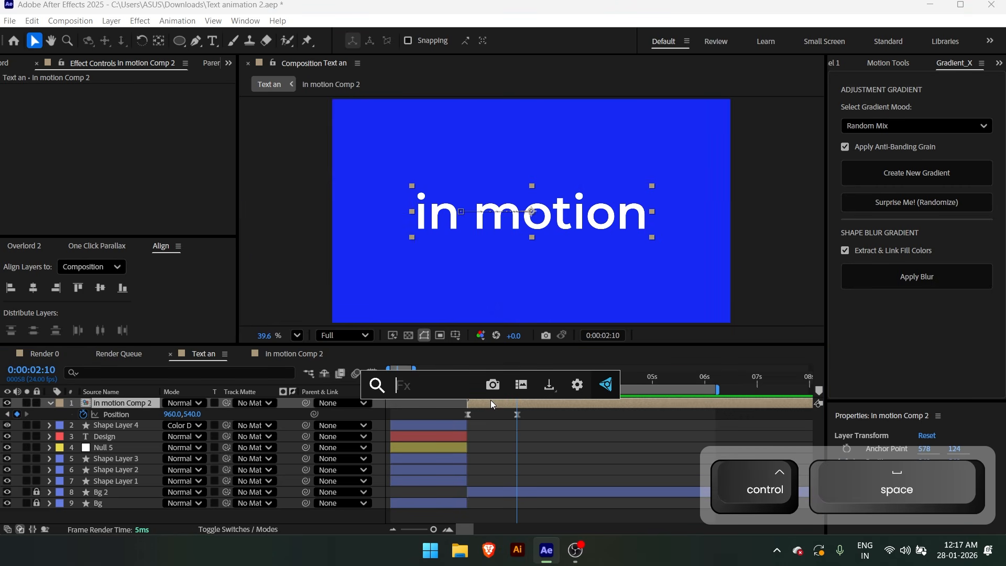
{"action": "type", "text": "cor"}
{"action": "key", "text": "Return"}
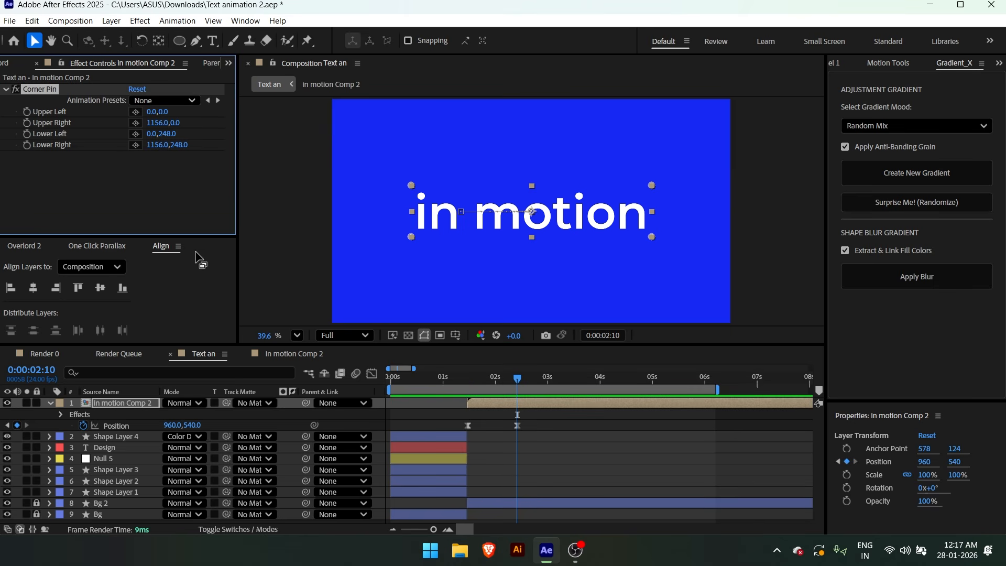
At 0:00:01:11, keyframe all four Corner Pin corners, with Upper Left at 55.5, -232.1 and Lower Left at 55.5, 480.1
{"action": "left_click", "coordinate": [468, 380], "text": "shift"}
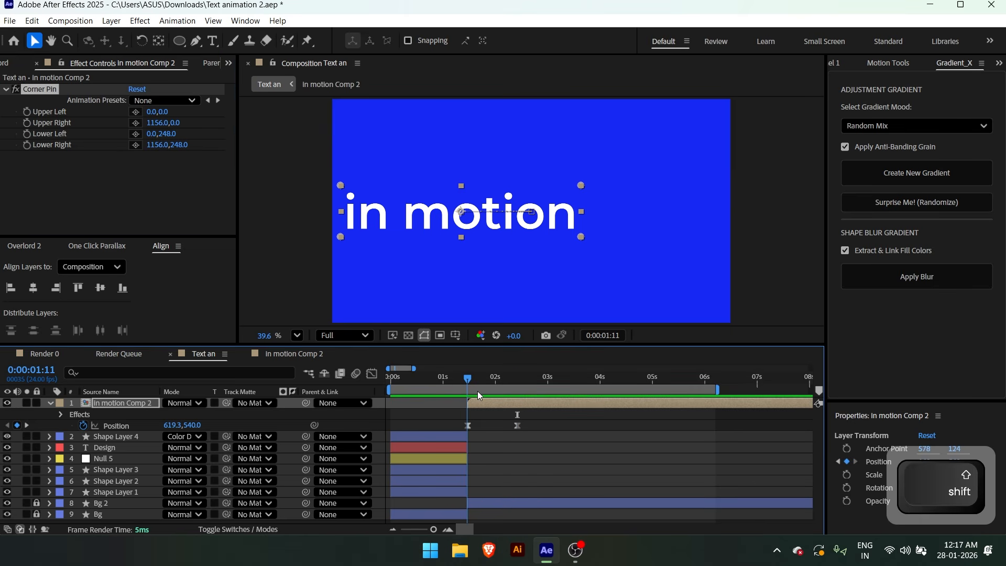
{"action": "left_click", "coordinate": [27, 112]}
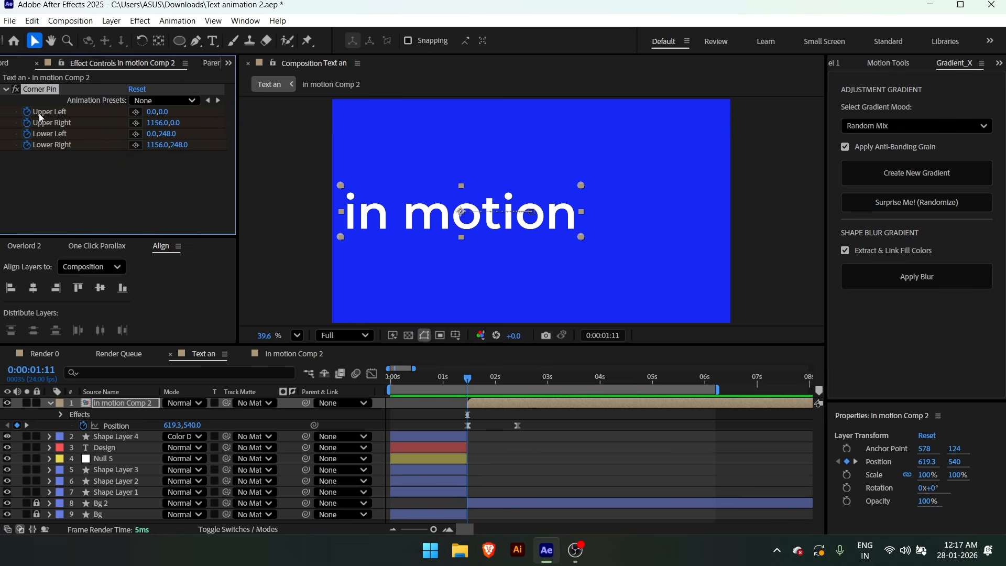
{"action": "left_click_drag", "start_coordinate": [340, 187], "coordinate": [351, 137]}
{"action": "left_click_drag", "start_coordinate": [340, 236], "coordinate": [351, 283]}
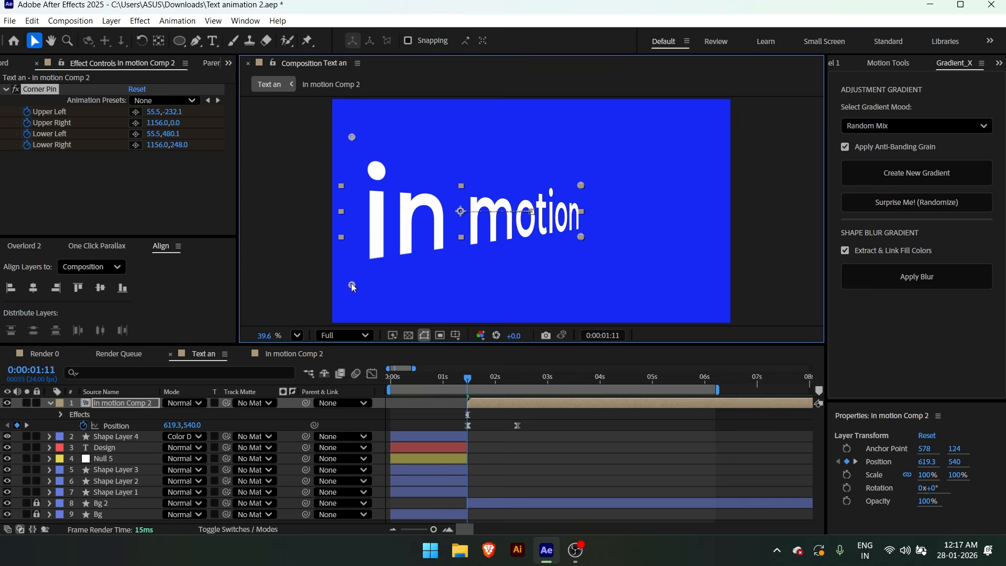
{"action": "key", "text": "u"}
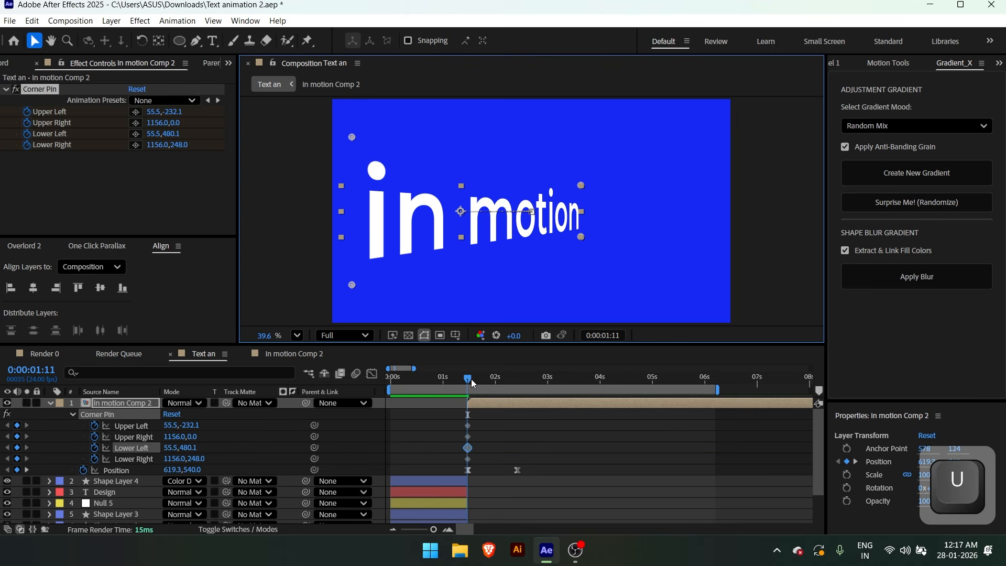
Easy-ease the Corner Pin keyframes and reshape their speed curves for a fast start and slow finish, then preview
{"action": "left_click_drag", "start_coordinate": [471, 379], "coordinate": [507, 385]}
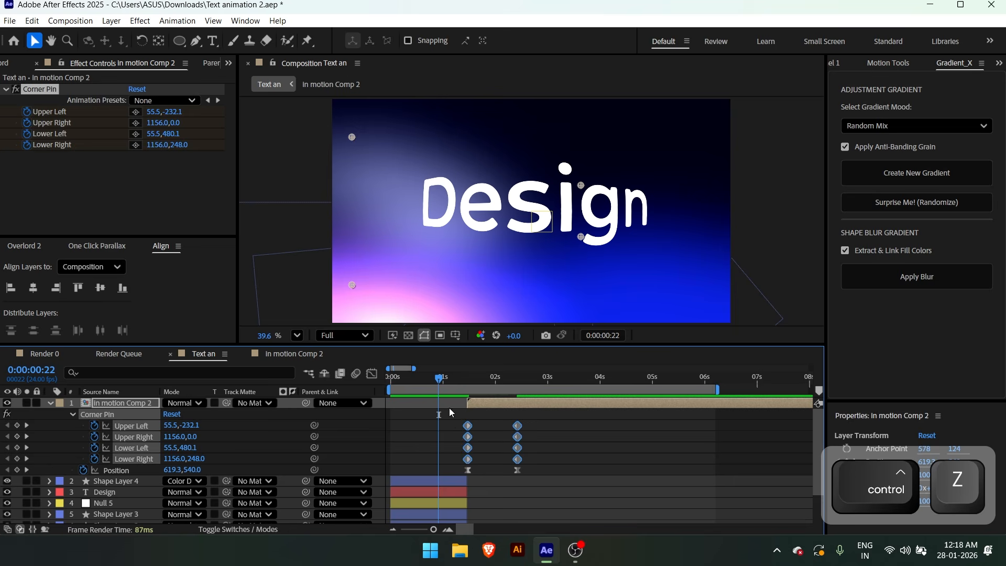
{"action": "left_click_drag", "start_coordinate": [449, 407], "coordinate": [537, 463]}
{"action": "key", "text": "F9"}
{"action": "left_click", "coordinate": [372, 373]}
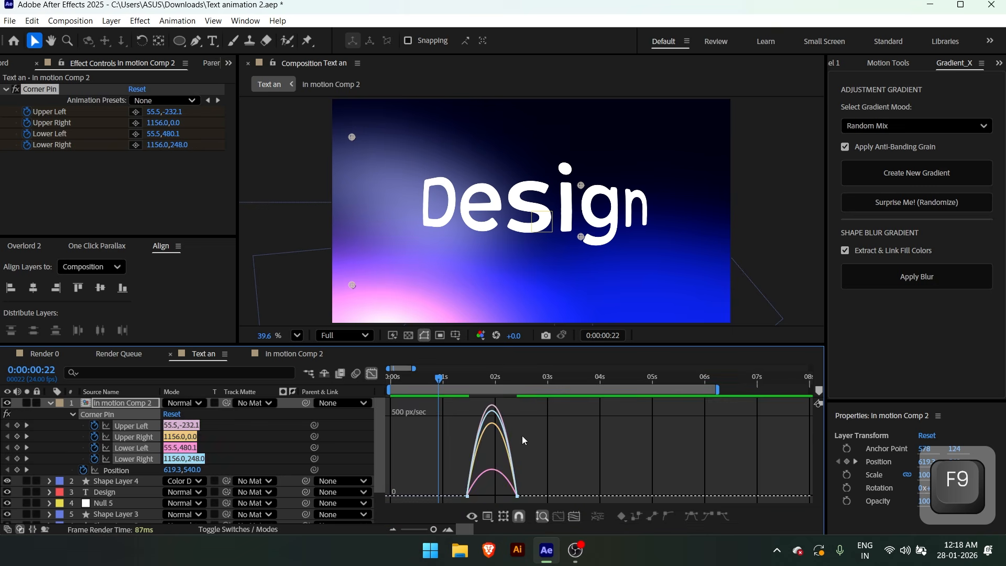
{"action": "left_click_drag", "start_coordinate": [484, 495], "coordinate": [463, 498]}
{"action": "left_click", "coordinate": [544, 485]}
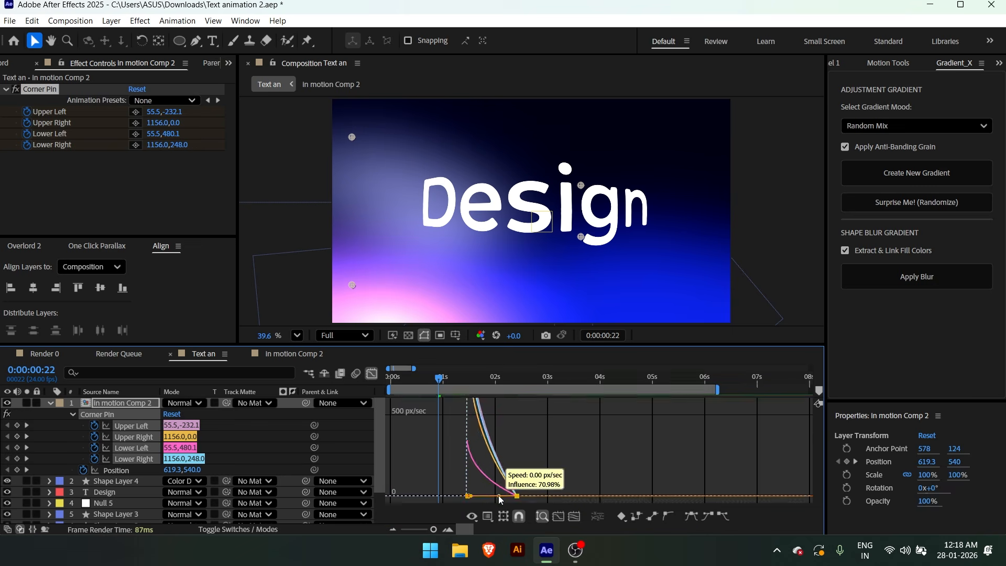
{"action": "left_click", "coordinate": [371, 374]}
{"action": "key", "text": "space"}
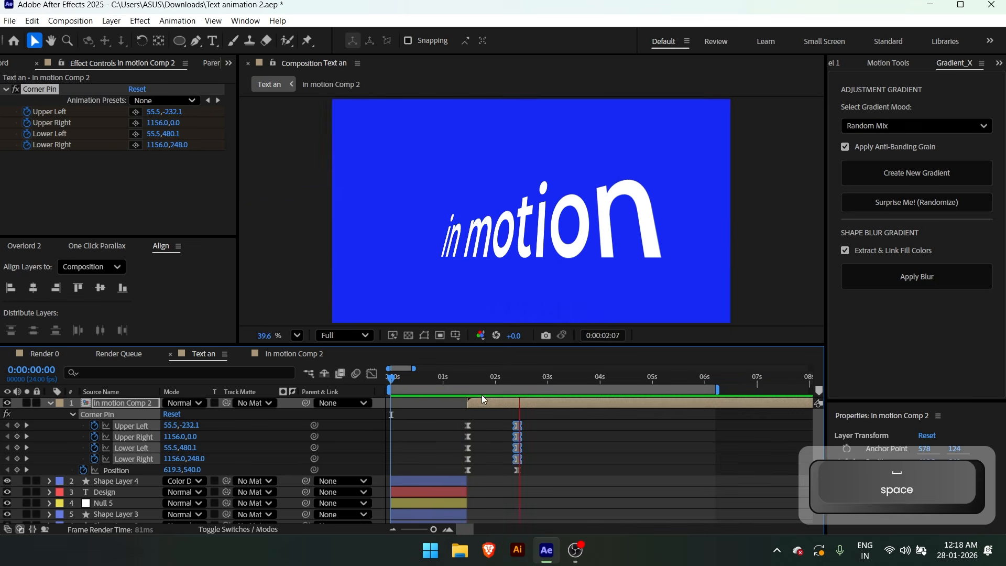
Move the ending Corner Pin and Position keyframes earlier to 0:00:02:02 and preview the faster animation
{"action": "left_click", "coordinate": [488, 416]}
{"action": "left_click_drag", "start_coordinate": [495, 379], "coordinate": [461, 410]}
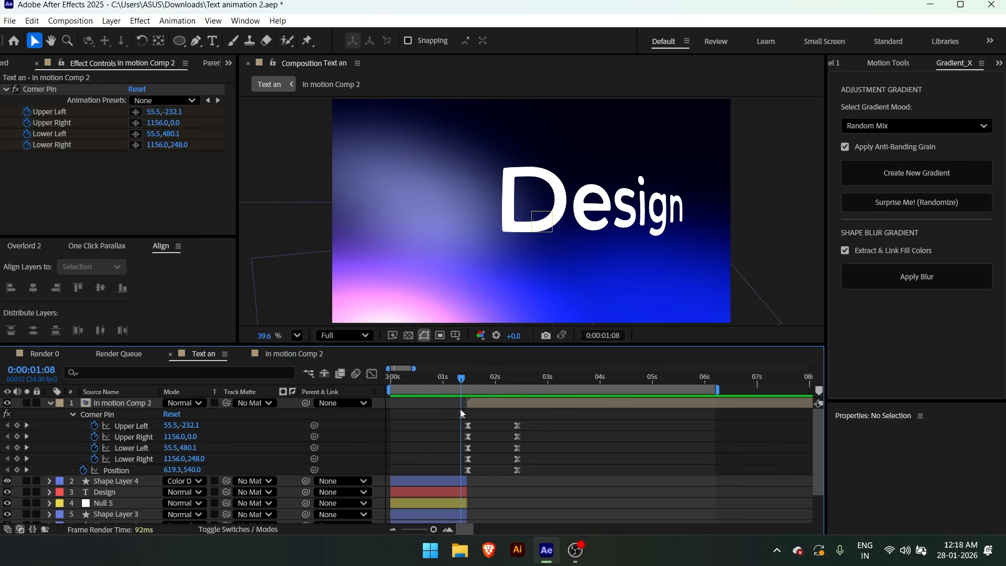
{"action": "left_click", "coordinate": [480, 378]}
{"action": "left_click_drag", "start_coordinate": [544, 414], "coordinate": [509, 496]}
{"action": "left_click_drag", "start_coordinate": [518, 425], "coordinate": [501, 427]}
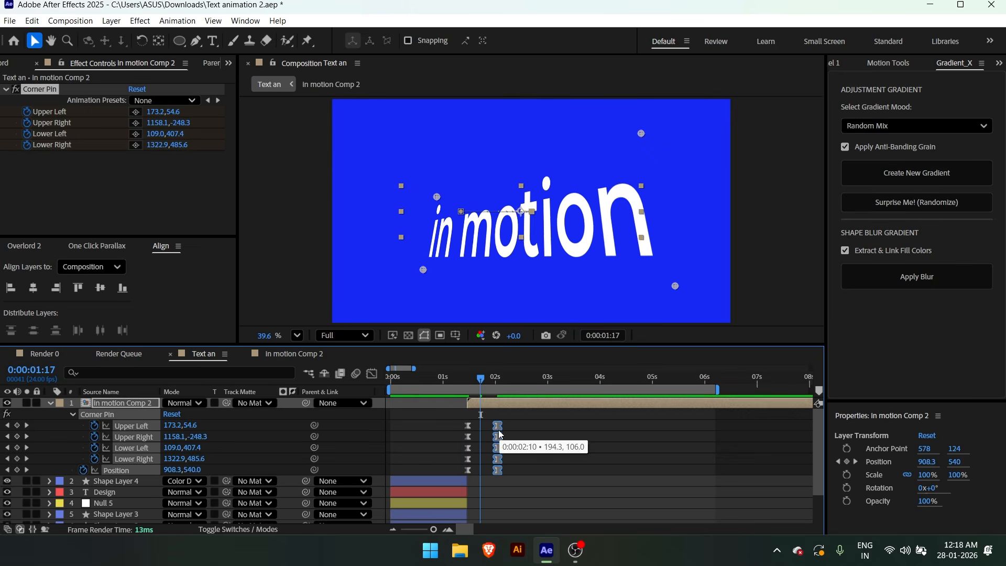
{"action": "left_click", "coordinate": [536, 438]}
{"action": "key", "text": "space"}
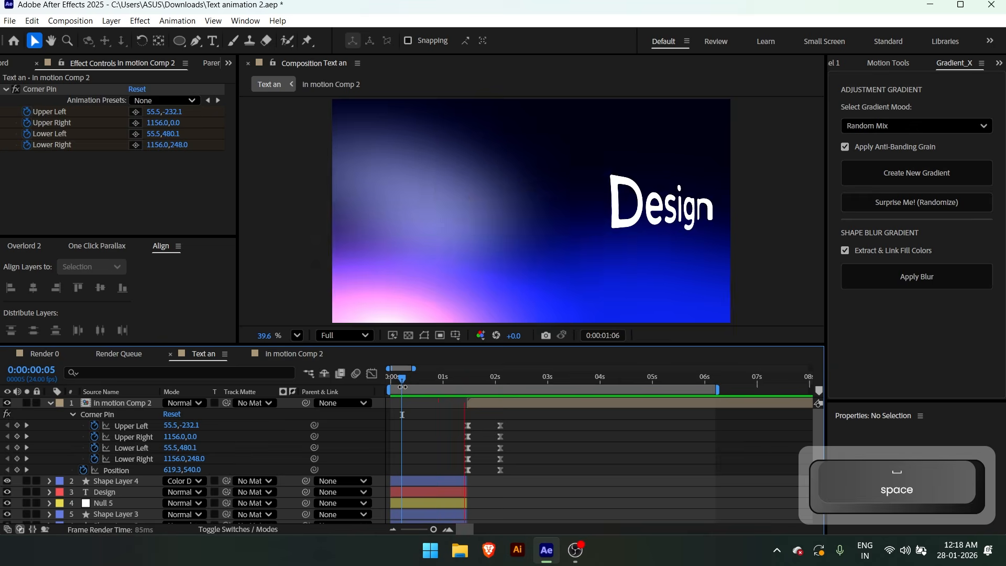
{"action": "left_click_drag", "start_coordinate": [403, 387], "coordinate": [468, 379]}
{"action": "key", "text": "space"}
{"action": "key", "text": "space"}
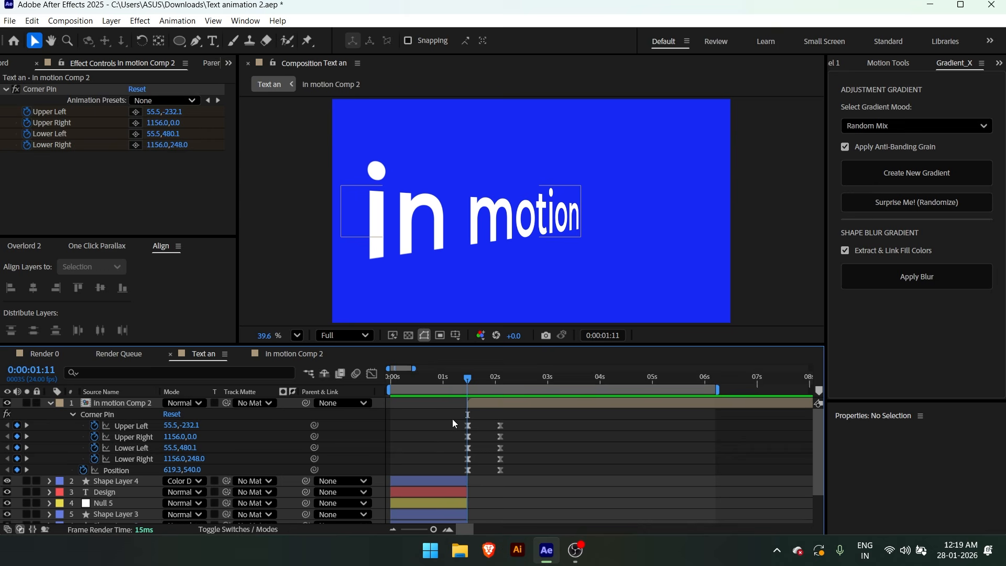
At 0:00:01:11, reshape the Corner Pin to Upper Left 325.5, 75.7, Upper Right 1158.5, -17.7, Lower Left 290.2, 270.7 and Lower Right 1156, 313.6
{"action": "left_click_drag", "start_coordinate": [453, 422], "coordinate": [478, 454]}
{"action": "left_click_drag", "start_coordinate": [354, 283], "coordinate": [382, 257]}
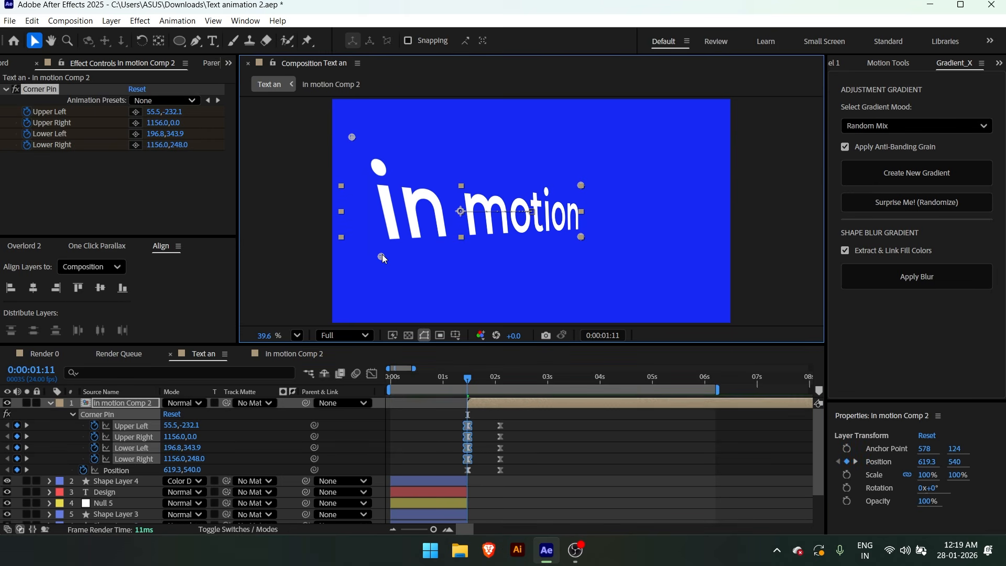
{"action": "left_click_drag", "start_coordinate": [352, 138], "coordinate": [408, 201]}
{"action": "left_click_drag", "start_coordinate": [383, 257], "coordinate": [402, 241]}
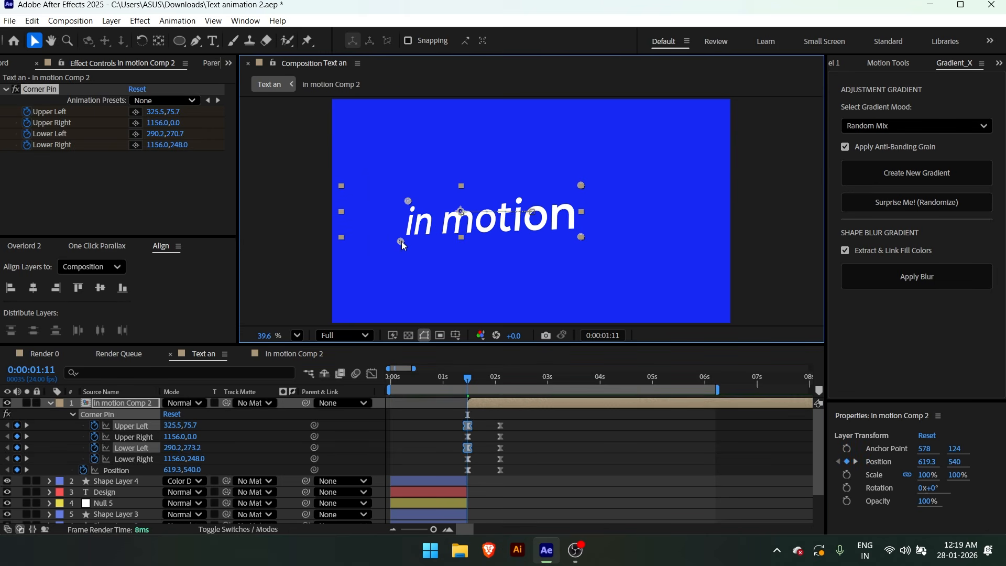
{"action": "left_click_drag", "start_coordinate": [581, 237], "coordinate": [580, 250]}
{"action": "left_click_drag", "start_coordinate": [581, 185], "coordinate": [581, 182]}
{"action": "left_click", "coordinate": [425, 480]}
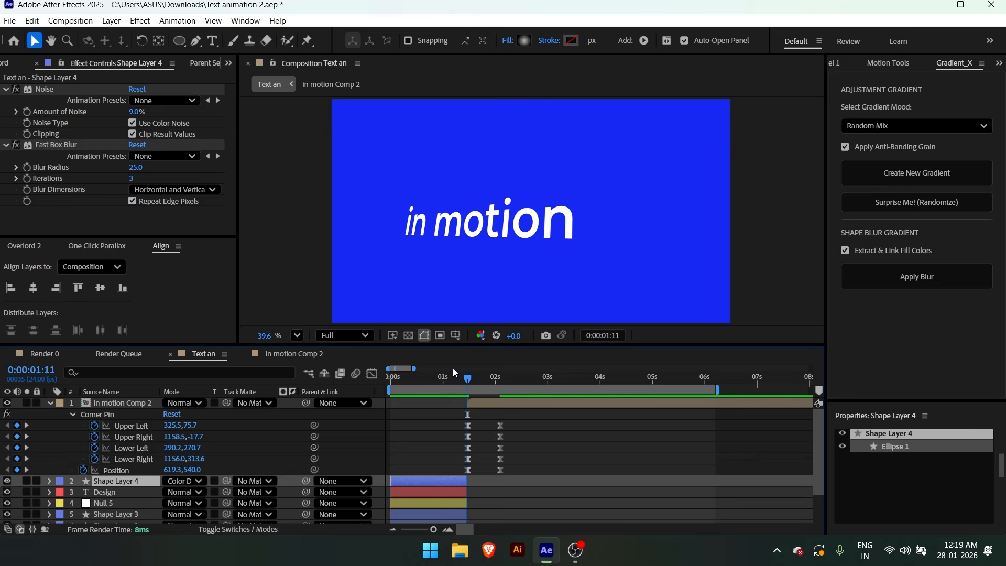
At 0:00:02:02, stretch the text's right side by setting Corner Pin Upper Right to 1251.9, -363.4 and Lower Right to 1279.6, 485.2
{"action": "left_click_drag", "start_coordinate": [453, 379], "coordinate": [487, 386]}
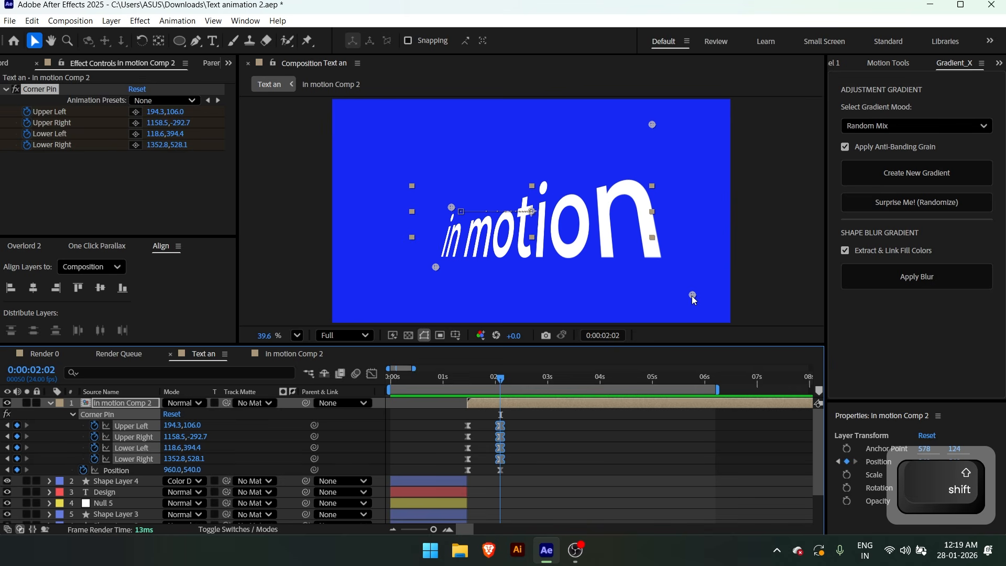
{"action": "left_click_drag", "start_coordinate": [692, 296], "coordinate": [661, 289]}
{"action": "left_click_drag", "start_coordinate": [652, 125], "coordinate": [672, 108]}
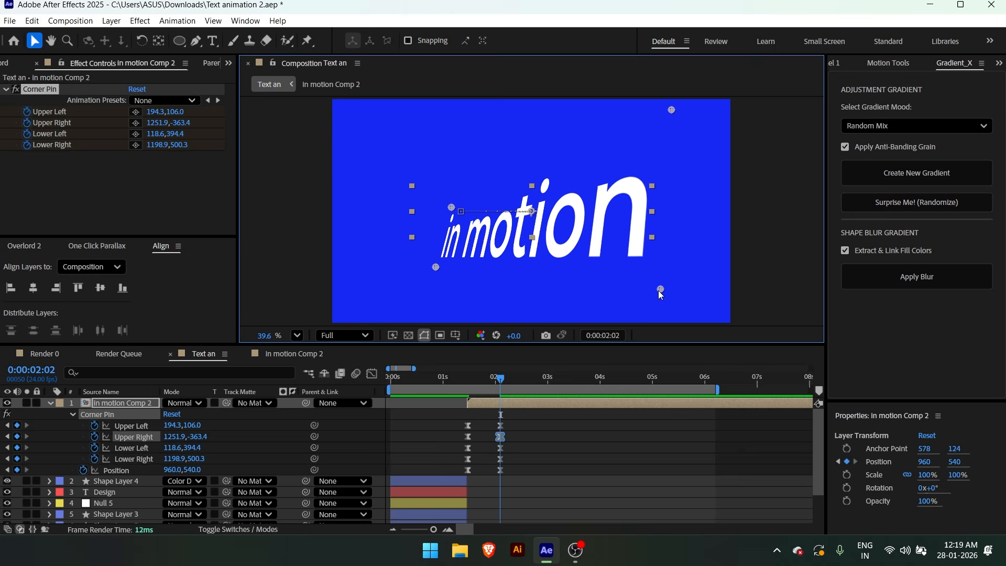
{"action": "left_click_drag", "start_coordinate": [661, 289], "coordinate": [678, 279]}
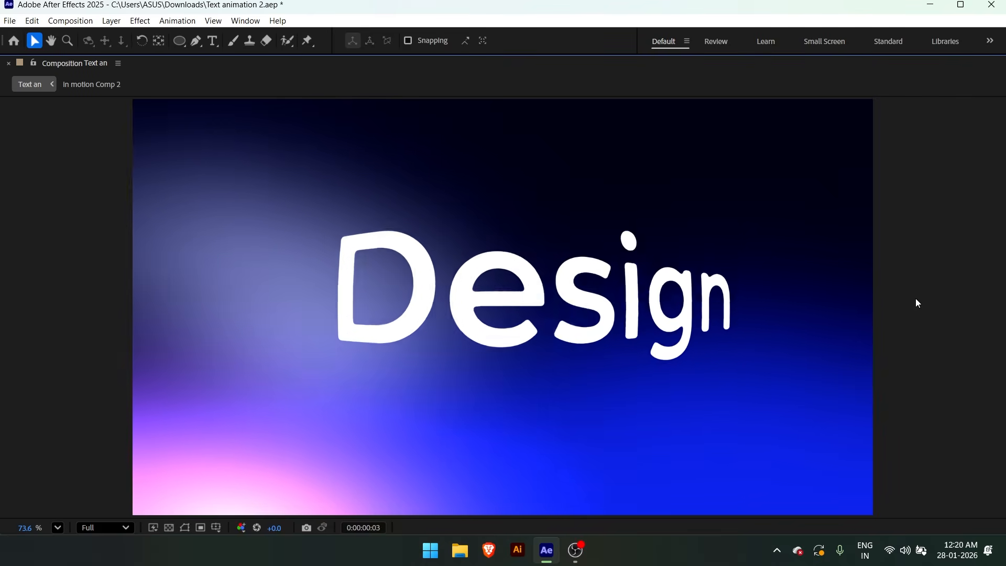
Preview the animation and shift the in motion layer's starting position further left at 0:00:01:11
{"action": "key", "text": "space"}
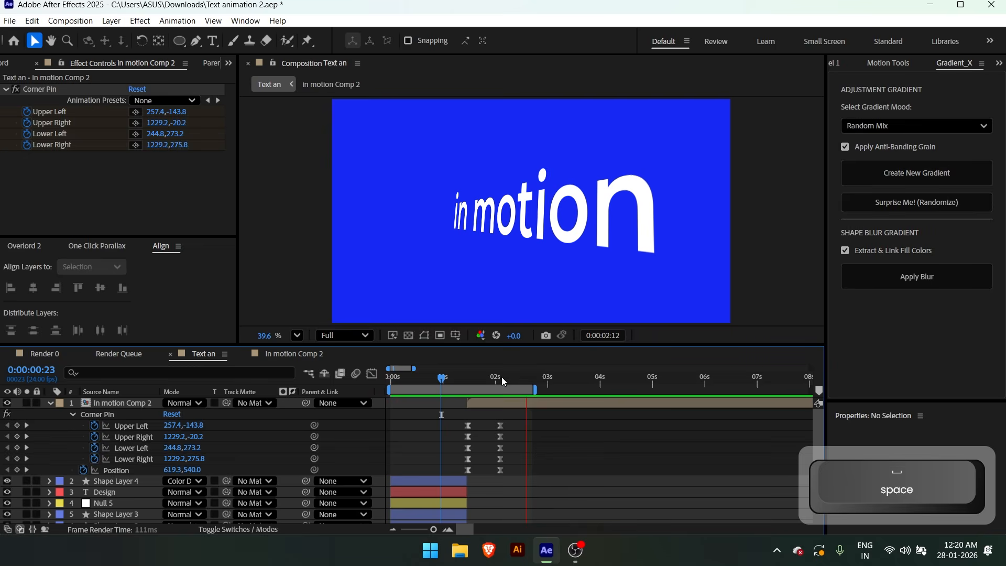
{"action": "left_click_drag", "start_coordinate": [502, 377], "coordinate": [502, 401]}
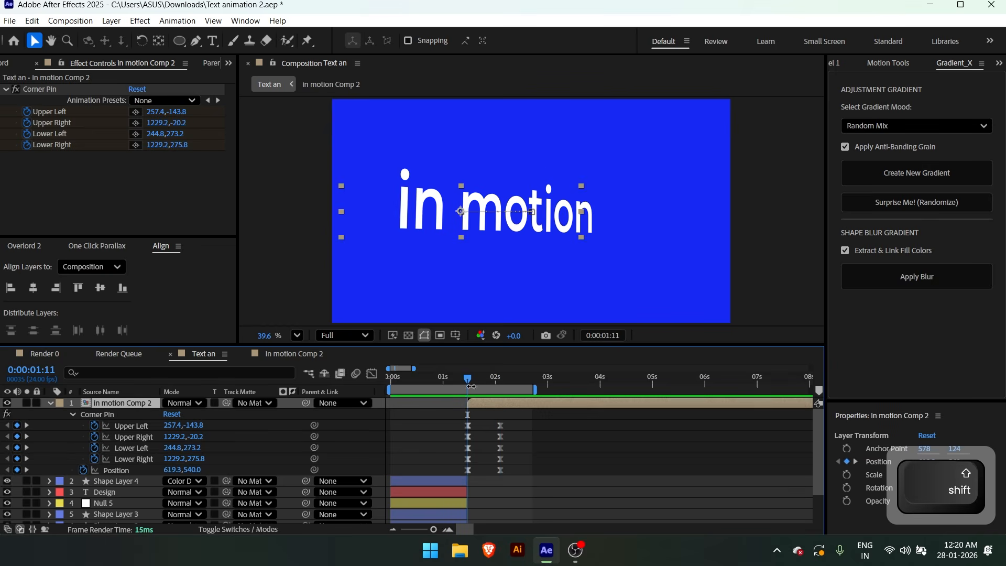
{"action": "left_click_drag", "start_coordinate": [518, 222], "coordinate": [477, 220]}
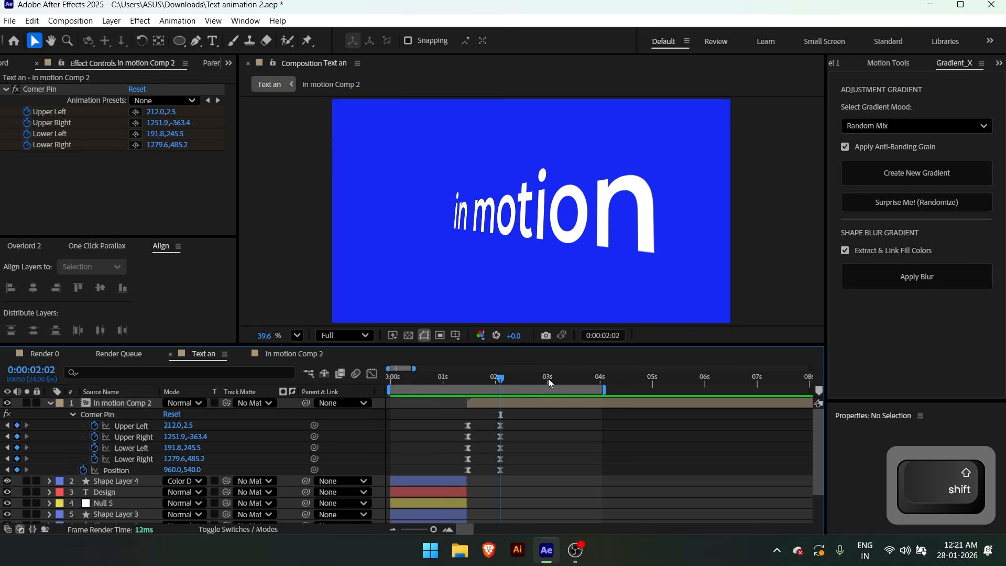
At 0:00:03:00, keyframe the Corner Pin with Lower Left at 166.5, 510.4 and Lower Right at 1130.8, 389.3
{"action": "left_click", "coordinate": [549, 381], "text": "shift"}
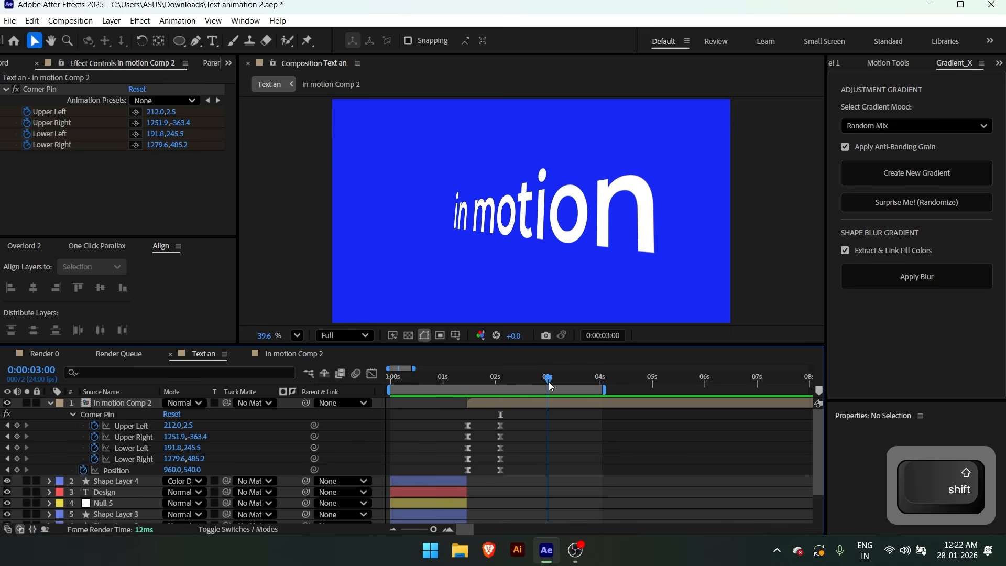
{"action": "key", "text": "ctrl+z"}
{"action": "key", "text": "ctrl+z"}
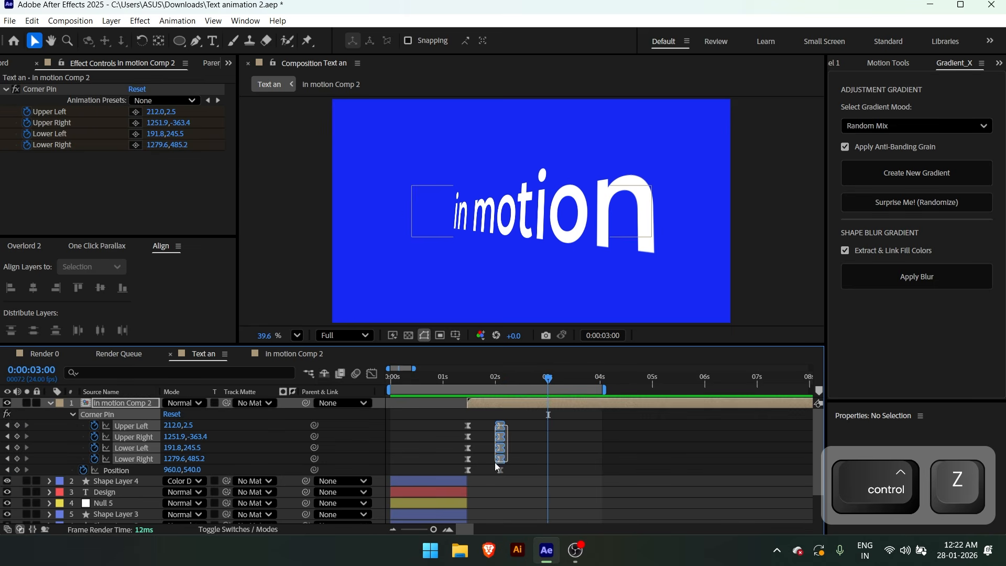
{"action": "left_click_drag", "start_coordinate": [677, 286], "coordinate": [646, 266]}
{"action": "left_click_drag", "start_coordinate": [451, 236], "coordinate": [445, 291]}
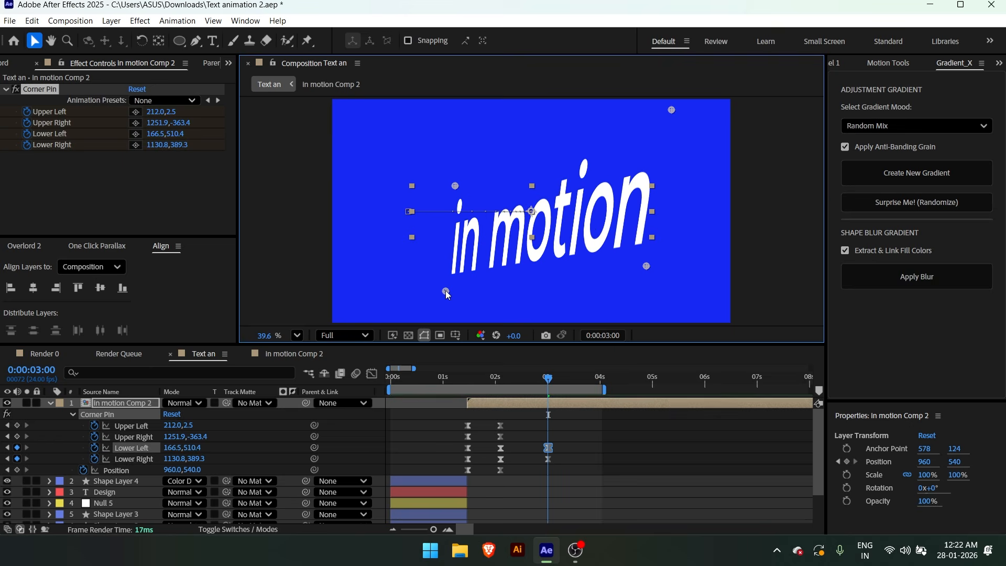
Try a Corner Pin pose at 0:00:03:00 with Upper Left -15.1, 50.5, Upper Right 1380.6, -53, Lower Left 153.9, 366.6 and Lower Right 1082.8, 384.3
{"action": "left_click_drag", "start_coordinate": [455, 186], "coordinate": [389, 147]}
{"action": "left_click_drag", "start_coordinate": [446, 291], "coordinate": [365, 269]}
{"action": "left_click_drag", "start_coordinate": [646, 267], "coordinate": [724, 292]}
{"action": "left_click_drag", "start_coordinate": [672, 110], "coordinate": [641, 130]}
{"action": "left_click_drag", "start_coordinate": [388, 148], "coordinate": [414, 197]}
{"action": "left_click_drag", "start_coordinate": [724, 292], "coordinate": [637, 265]}
{"action": "left_click_drag", "start_coordinate": [641, 130], "coordinate": [699, 174]}
{"action": "left_click_drag", "start_coordinate": [365, 270], "coordinate": [435, 265]}
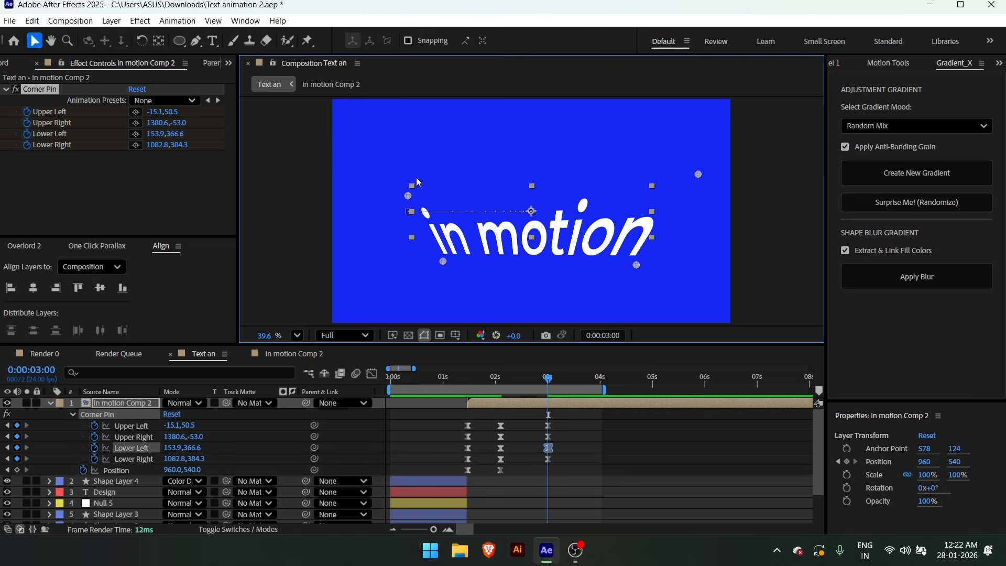
Enlarge the text's left side at 0:00:03:00: Corner Pin Upper Left -285.1, -302.8, Upper Right 1045, -42.9, Lower Left -111, 467.5, Lower Right 1224.1, 265.7
{"action": "left_click_drag", "start_coordinate": [414, 197], "coordinate": [352, 123]}
{"action": "left_click_drag", "start_coordinate": [435, 265], "coordinate": [388, 283]}
{"action": "left_click_drag", "start_coordinate": [698, 174], "coordinate": [628, 177]}
{"action": "left_click_drag", "start_coordinate": [637, 268], "coordinate": [665, 240]}
{"action": "left_click", "coordinate": [548, 415]}
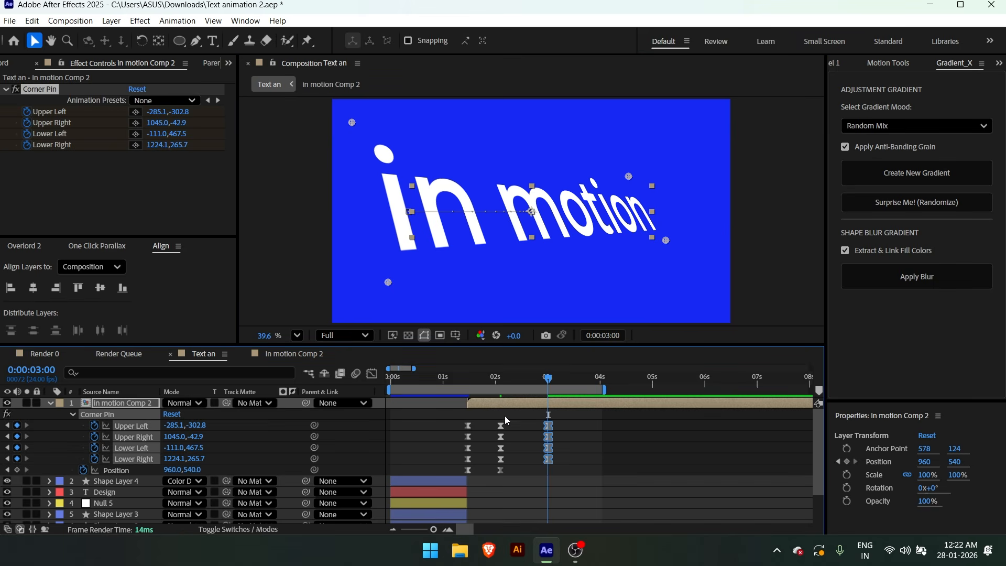
Even out the Corner Pin speed curves so the peak falls midway between the 0:00:02:02 and 0:00:03:00 keyframes, with the playhead at 0:00:02:14
{"action": "key", "text": "shift+F3"}
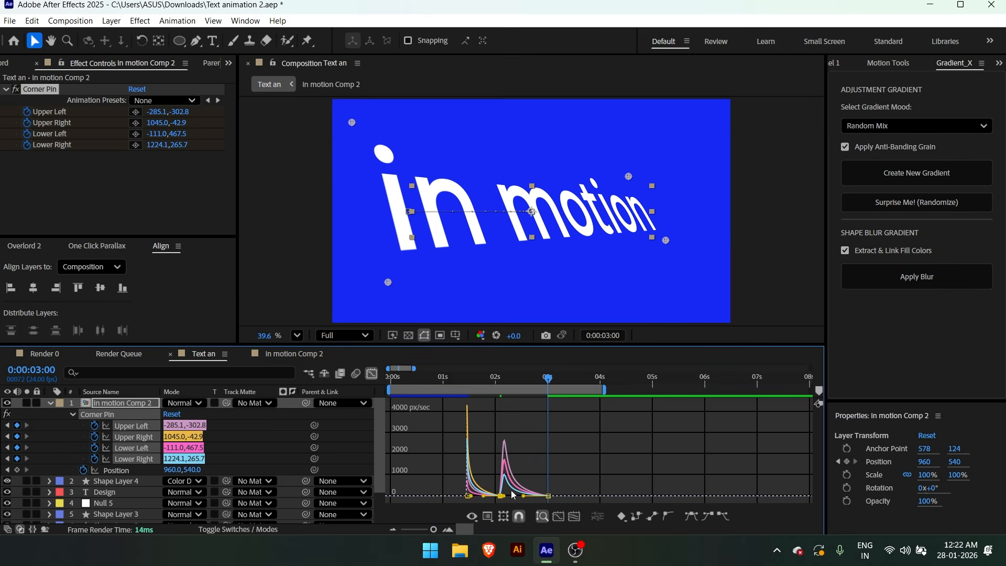
{"action": "left_click_drag", "start_coordinate": [524, 496], "coordinate": [519, 496]}
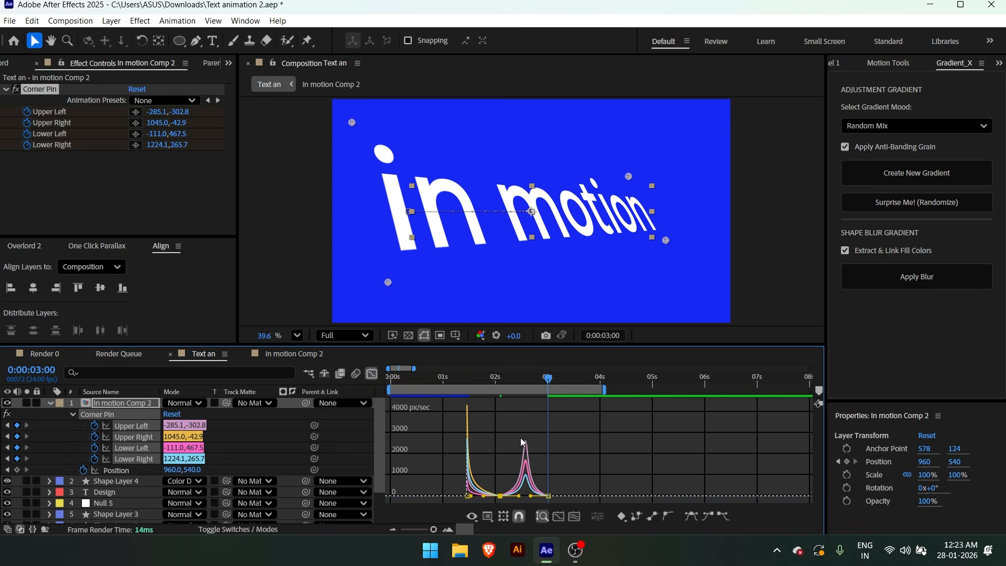
{"action": "left_click", "coordinate": [371, 374]}
{"action": "key", "text": "space"}
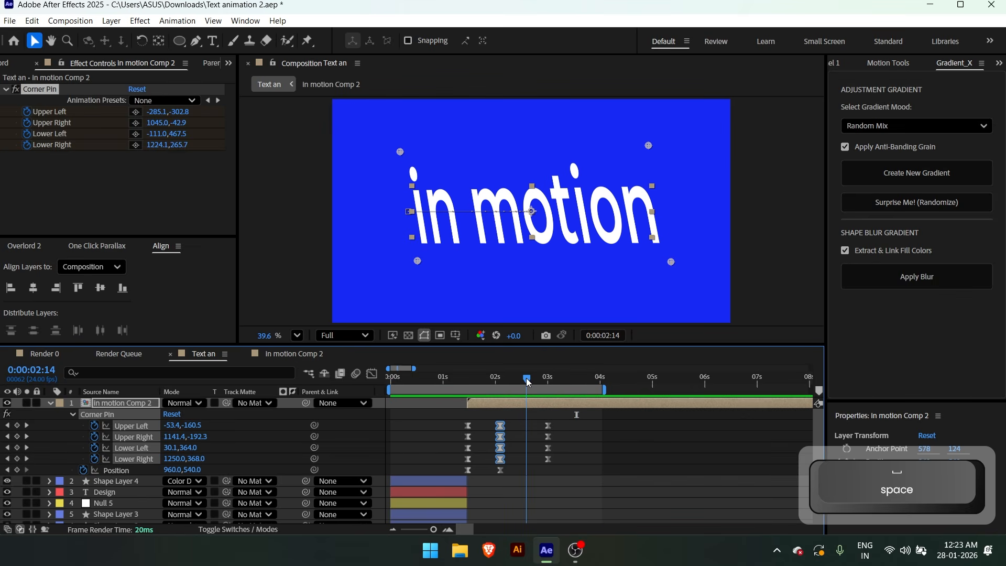
{"action": "left_click", "coordinate": [371, 374]}
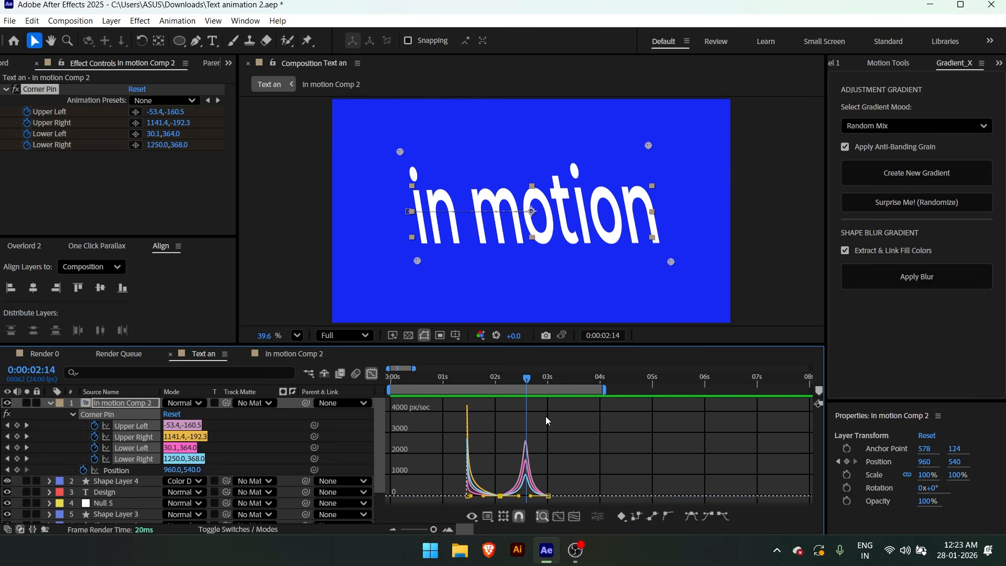
{"action": "left_click", "coordinate": [372, 376]}
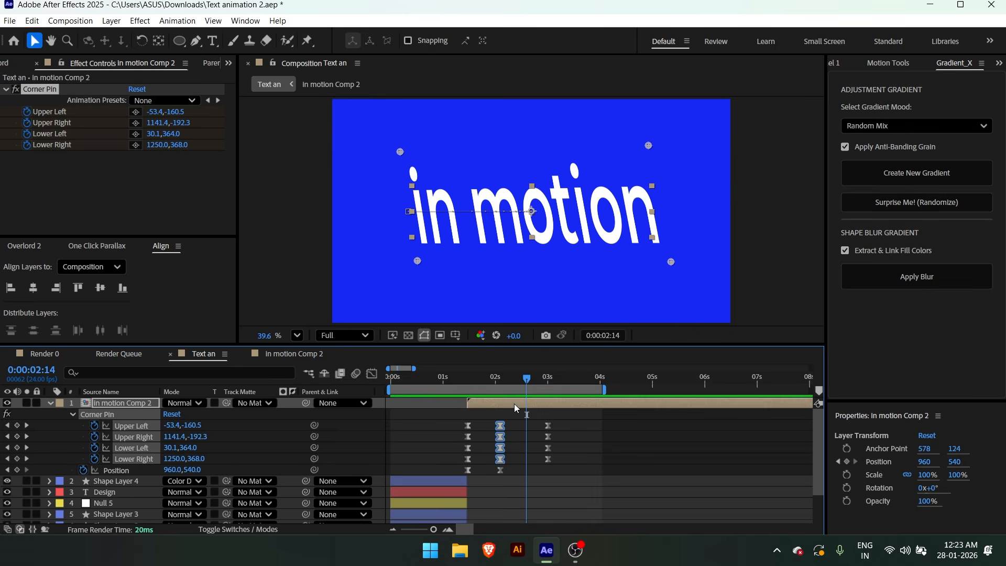
In In motion Comp 2, split the in motion text layer at 0:00:02:14 and replace the second part's text with "with"
{"action": "double_click", "coordinate": [515, 404]}
{"action": "key", "text": "equal"}
{"action": "key", "text": "equal"}
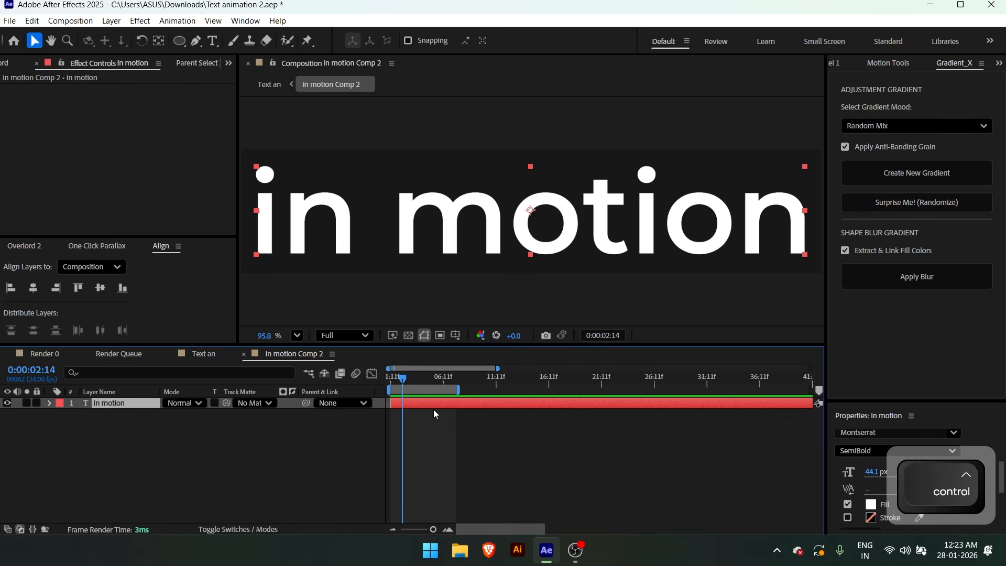
{"action": "key", "text": "ctrl+shift+d"}
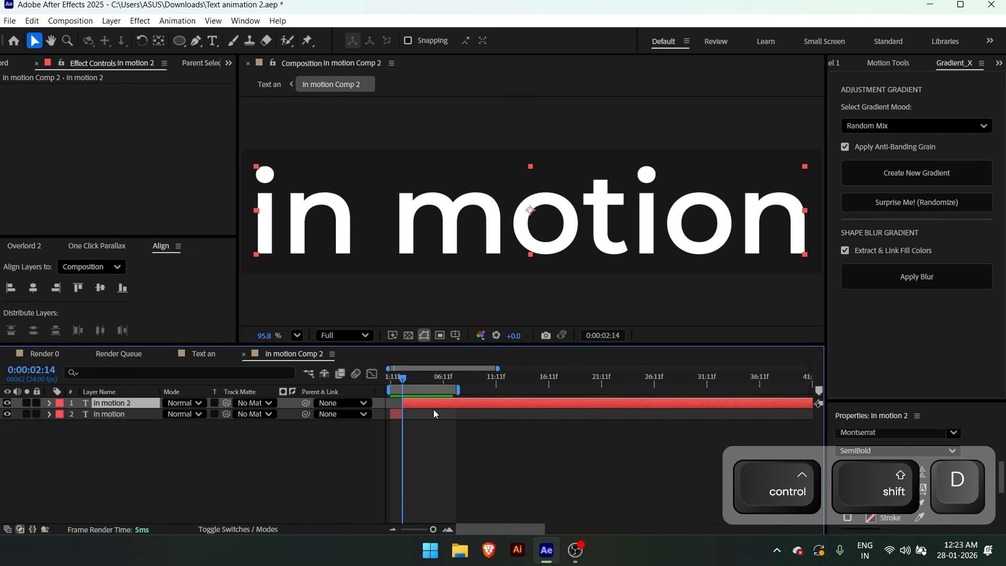
{"action": "double_click", "coordinate": [557, 265]}
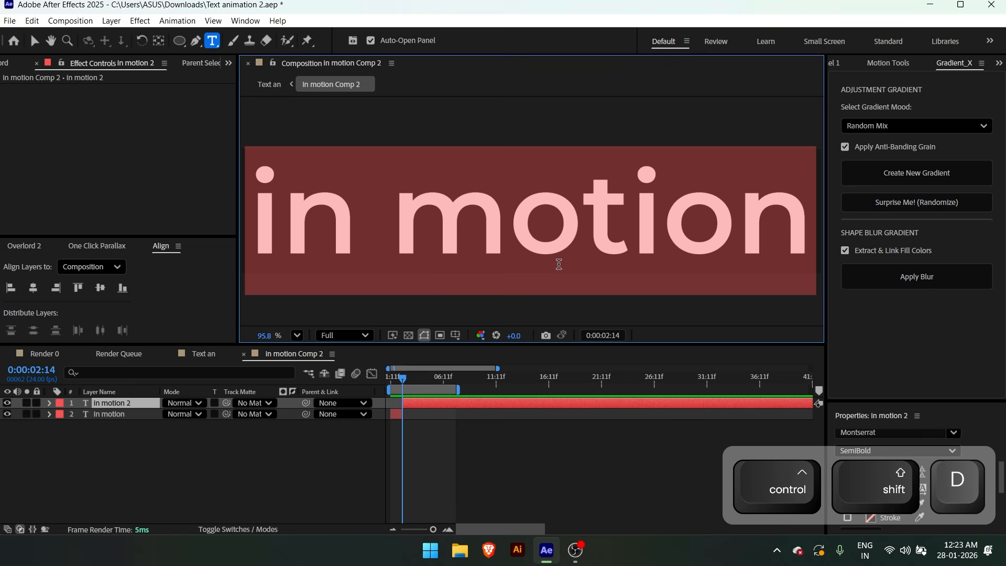
{"action": "type", "text": "with"}
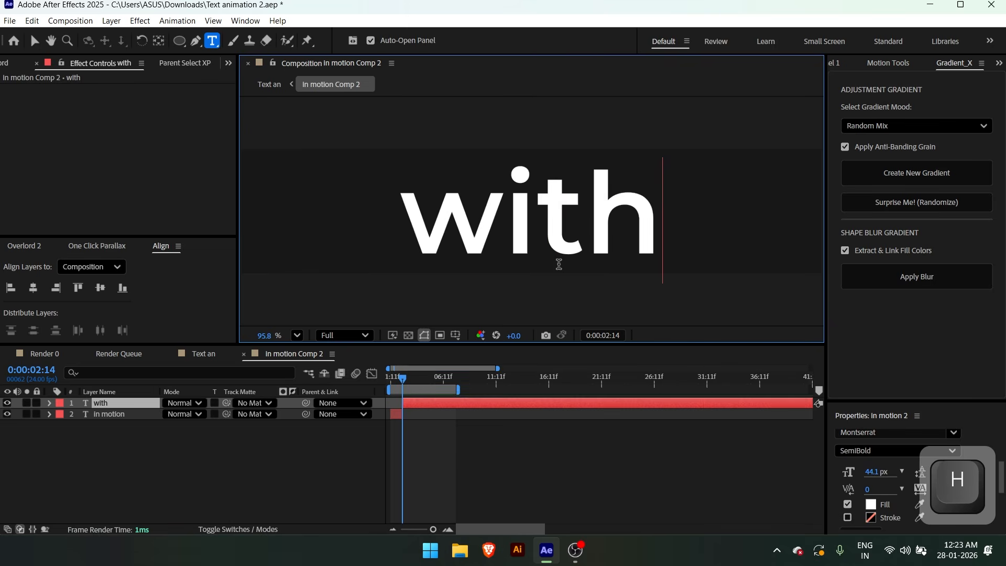
Widen the tracking between all letters of the with text
{"action": "key", "text": "ctrl+a"}
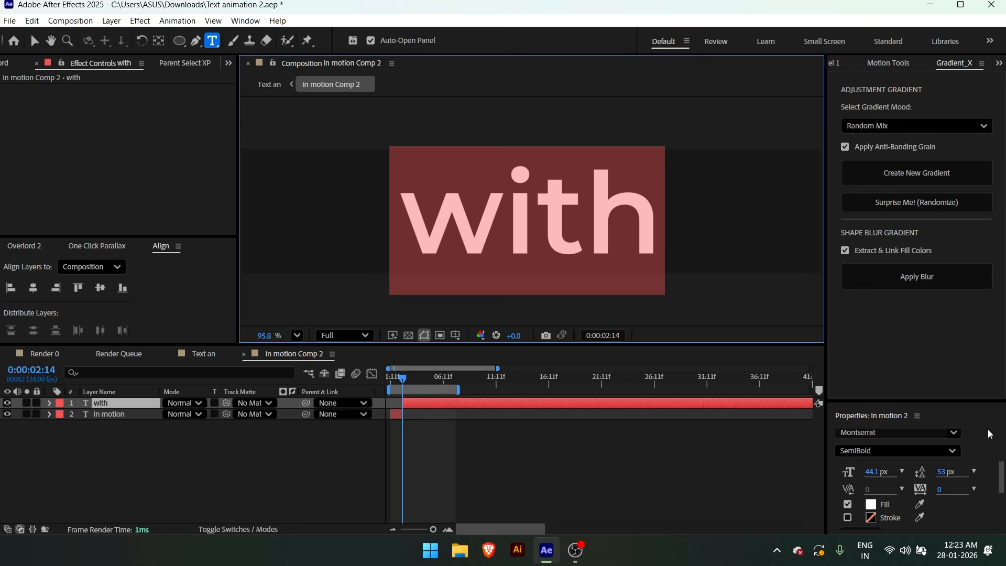
{"action": "scroll", "coordinate": [989, 434], "scroll_direction": "down", "scroll_amount": 1}
{"action": "left_click_drag", "start_coordinate": [895, 401], "coordinate": [892, 311]}
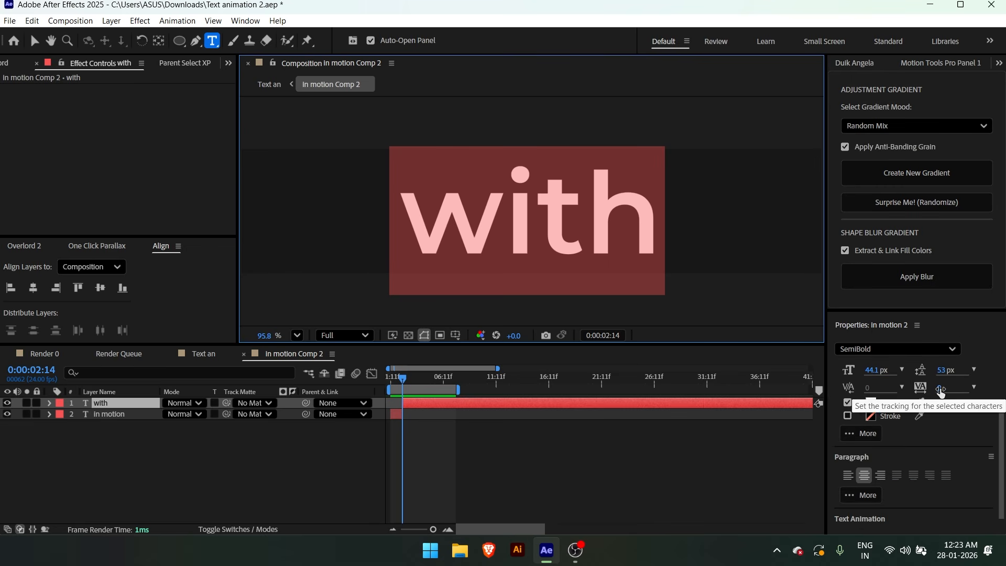
{"action": "left_click_drag", "start_coordinate": [941, 389], "coordinate": [991, 391]}
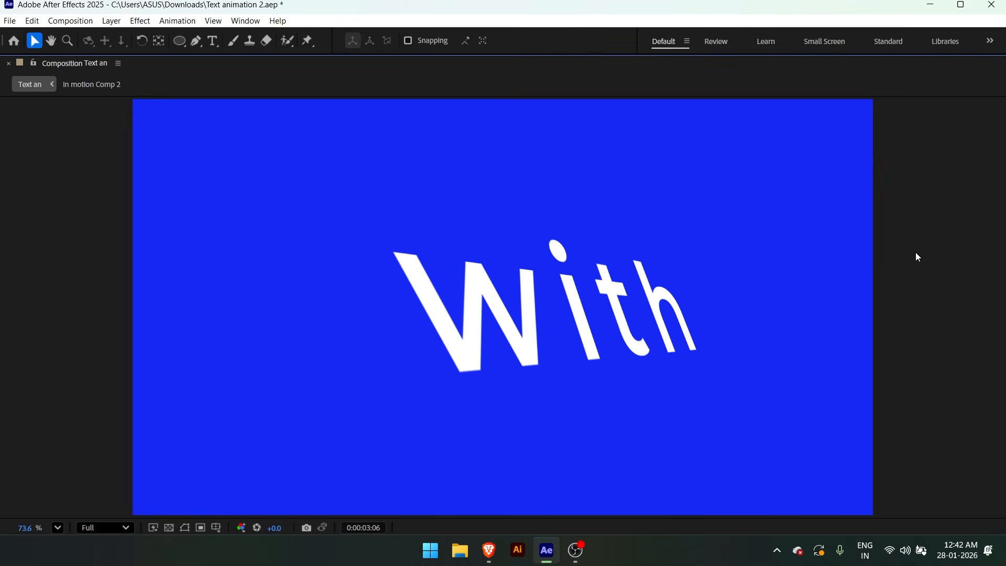
Keyframe In motion Comp 2's Scale at 100% at 0:00:03:00 and squash its vertical scale to 8.4% at 0:00:03:13
{"action": "key", "text": "grave"}
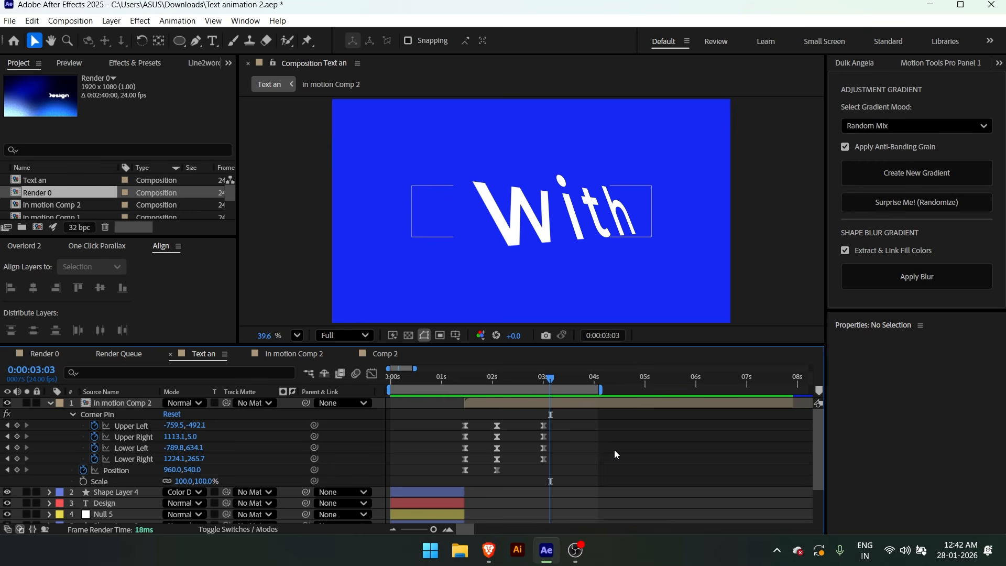
{"action": "left_click_drag", "start_coordinate": [550, 379], "coordinate": [544, 380]}
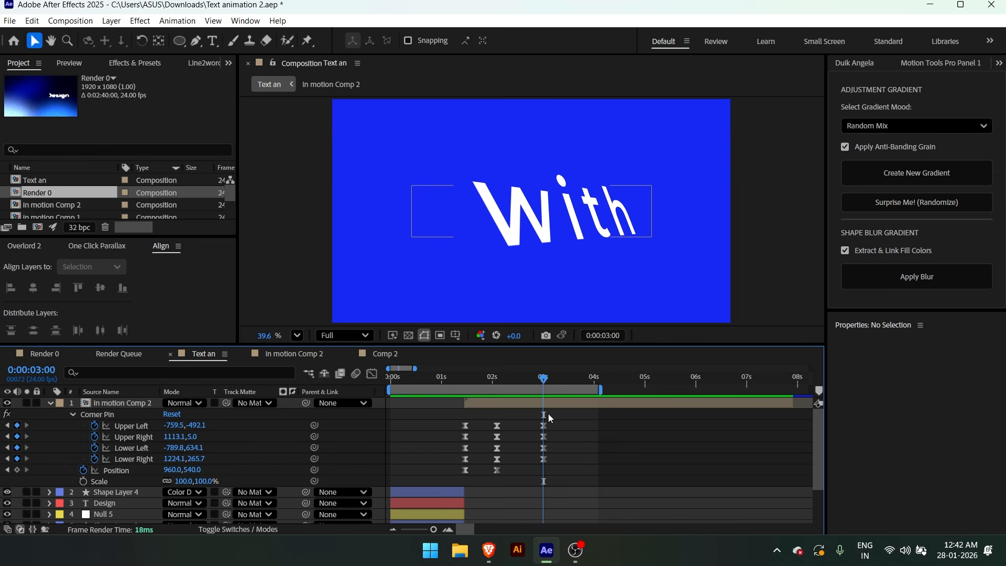
{"action": "left_click", "coordinate": [560, 444]}
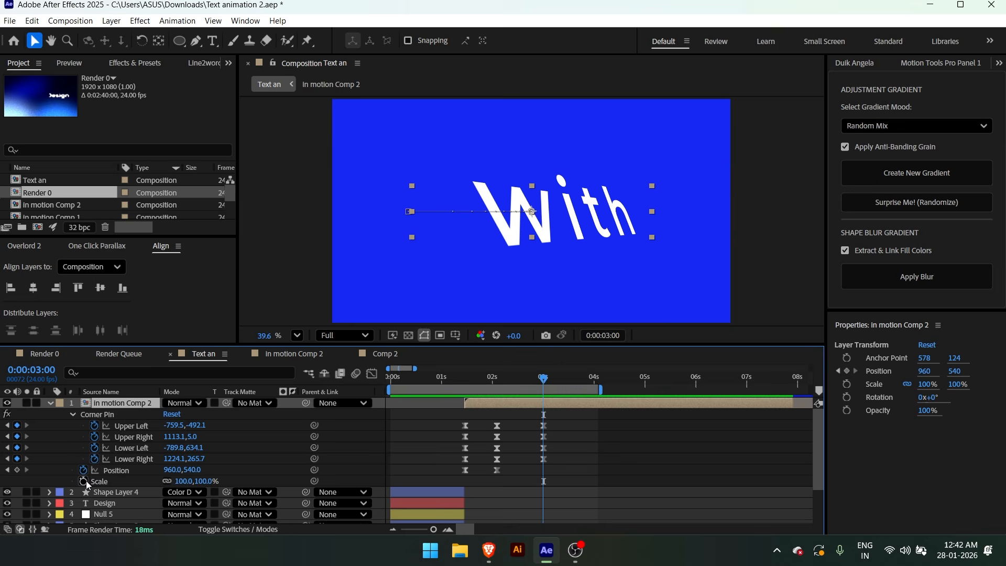
{"action": "left_click", "coordinate": [85, 481]}
{"action": "key", "text": "ctrl+shift+z"}
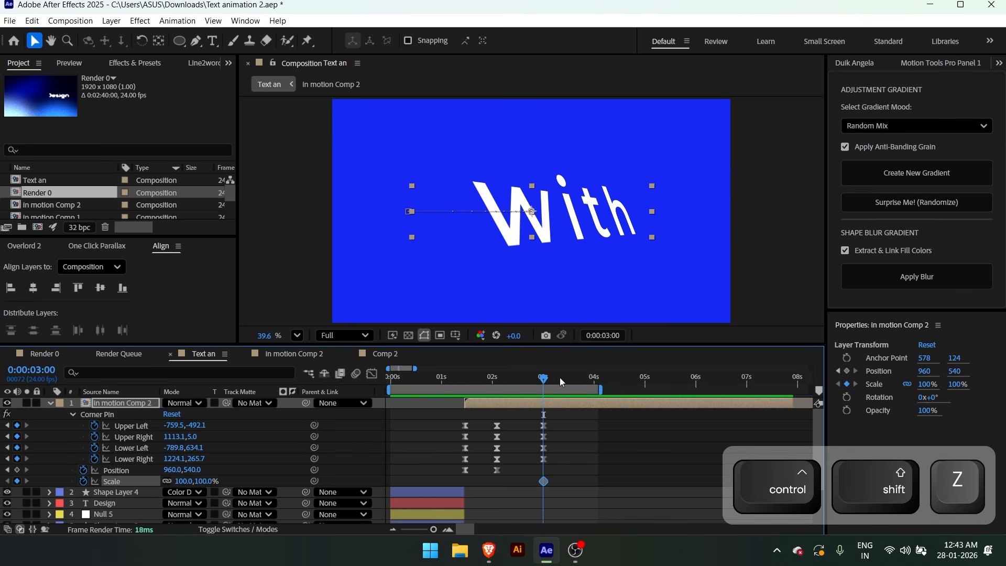
{"action": "left_click_drag", "start_coordinate": [560, 378], "coordinate": [572, 380]}
{"action": "key", "text": "ctrl+z"}
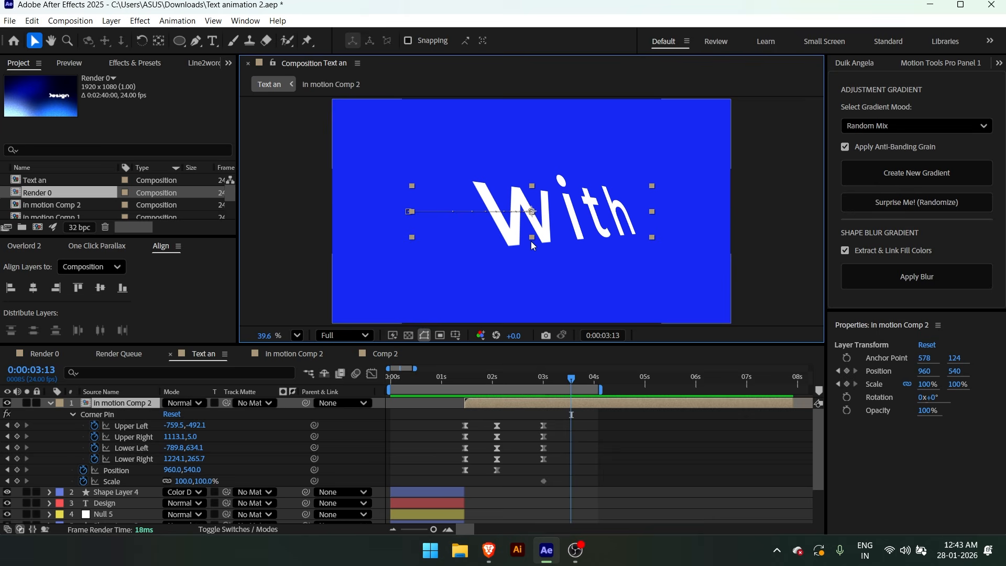
{"action": "left_click_drag", "start_coordinate": [533, 236], "coordinate": [534, 214]}
Apply Easy Ease to both Scale keyframes and reshape the speed curve to start slowly and peak sharply at 0:00:03:13
{"action": "left_click", "coordinate": [526, 476]}
{"action": "left_click_drag", "start_coordinate": [526, 476], "coordinate": [605, 502]}
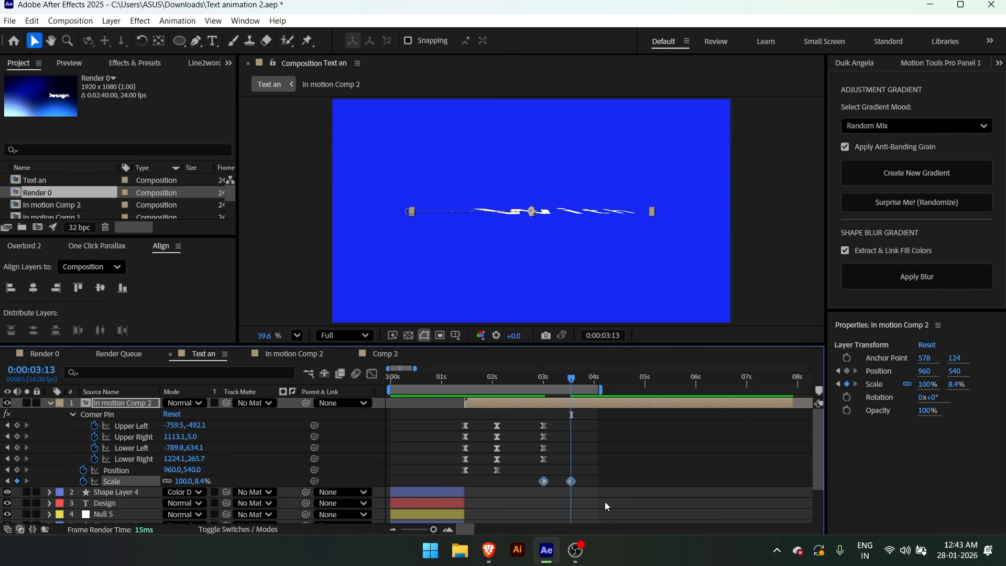
{"action": "key", "text": "F9"}
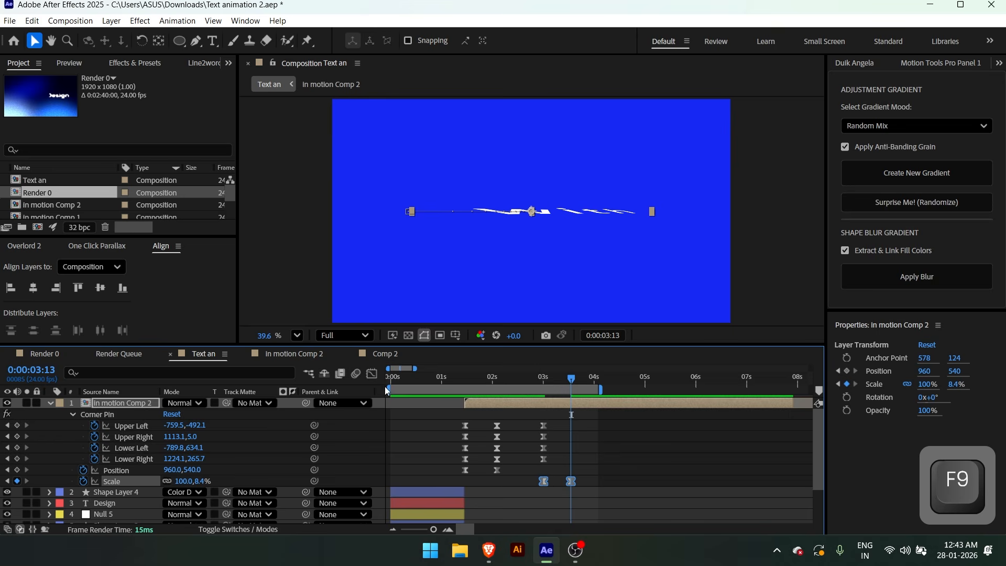
{"action": "left_click", "coordinate": [372, 374]}
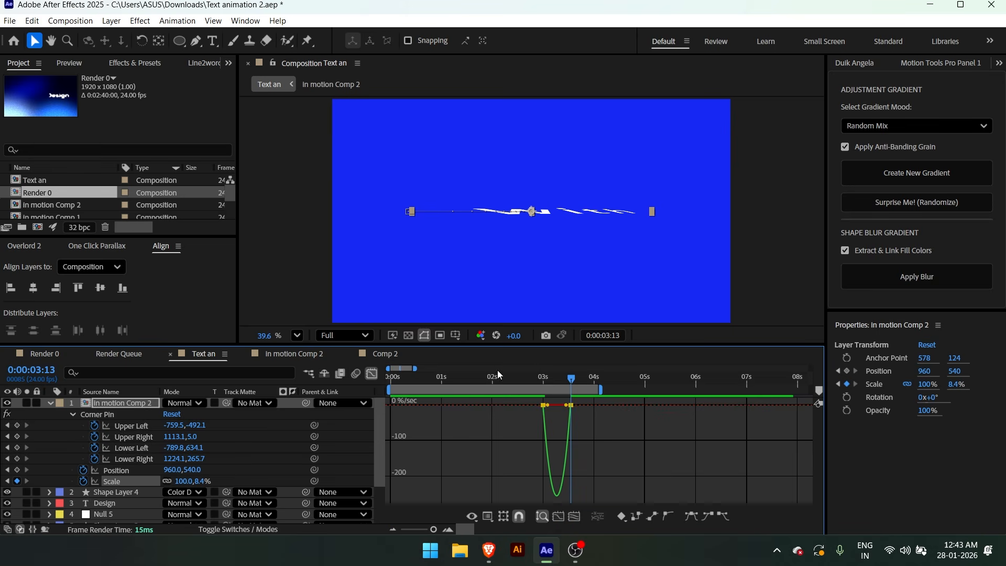
{"action": "key", "text": "grave"}
{"action": "key", "text": "equal"}
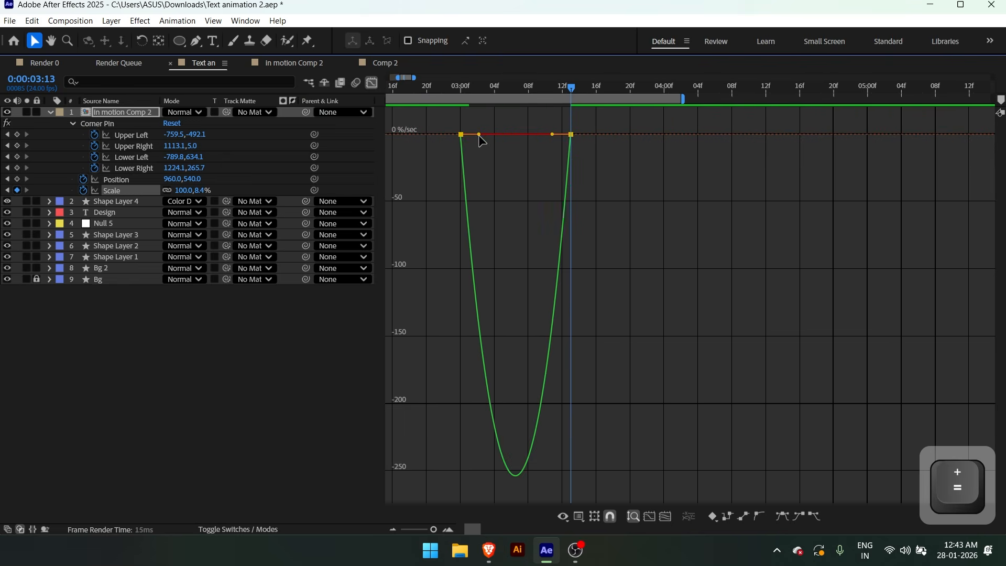
{"action": "left_click_drag", "start_coordinate": [479, 134], "coordinate": [530, 136]}
{"action": "left_click_drag", "start_coordinate": [588, 90], "coordinate": [608, 116]}
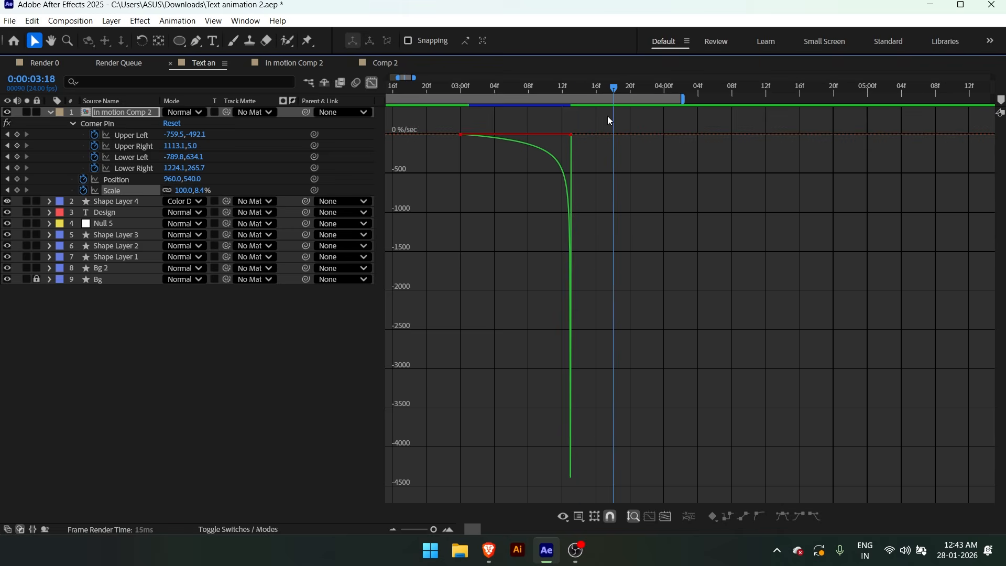
{"action": "key", "text": "grave"}
{"action": "key", "text": "shift+F3"}
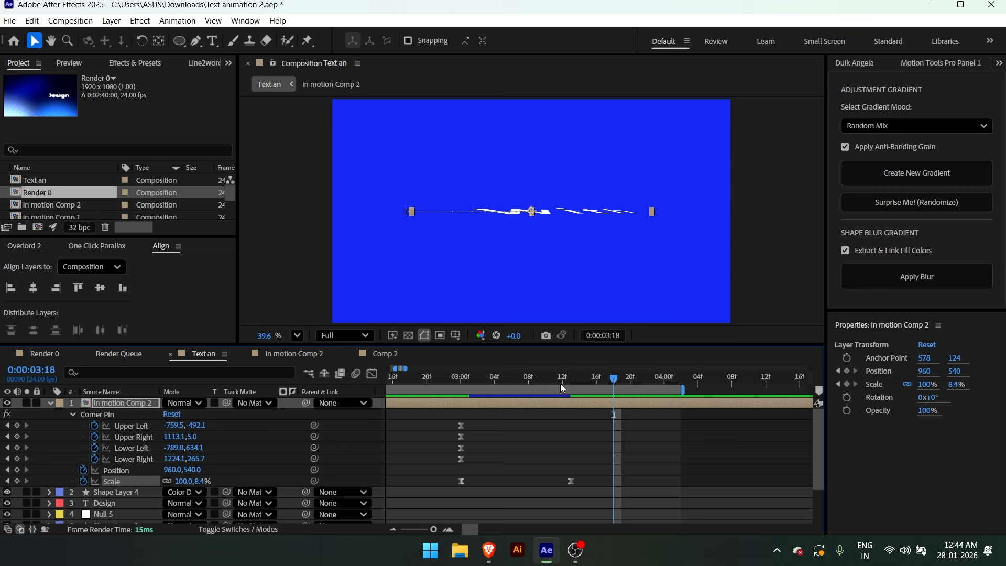
Trim the end of In motion Comp 2 to the 0:00:03:13 Scale keyframe and preview the animation from 0:00:00:12
{"action": "key", "text": "j"}
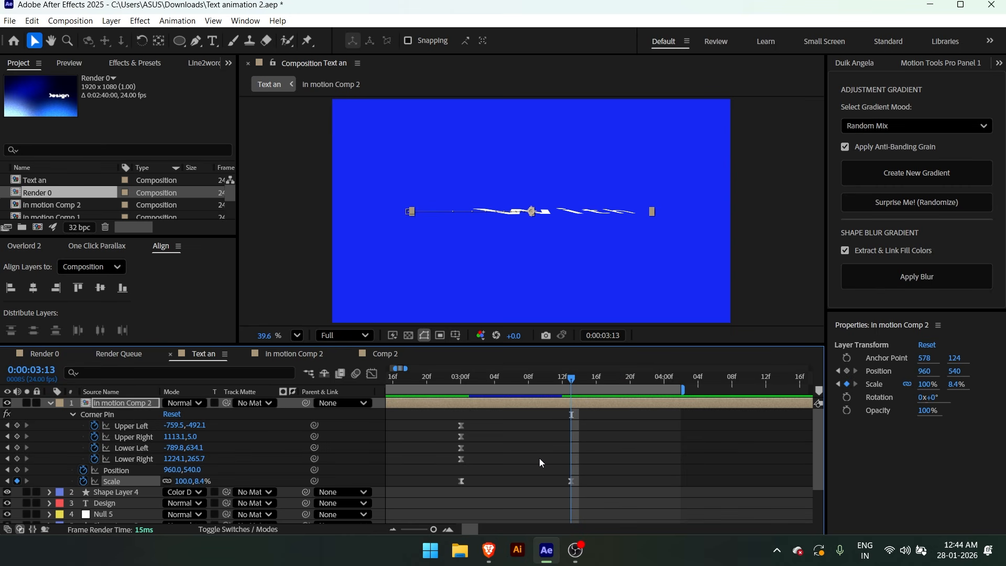
{"action": "key", "text": "alt+]"}
{"action": "key", "text": "minus"}
{"action": "key", "text": "minus"}
{"action": "left_click", "coordinate": [523, 460]}
{"action": "left_click", "coordinate": [417, 378]}
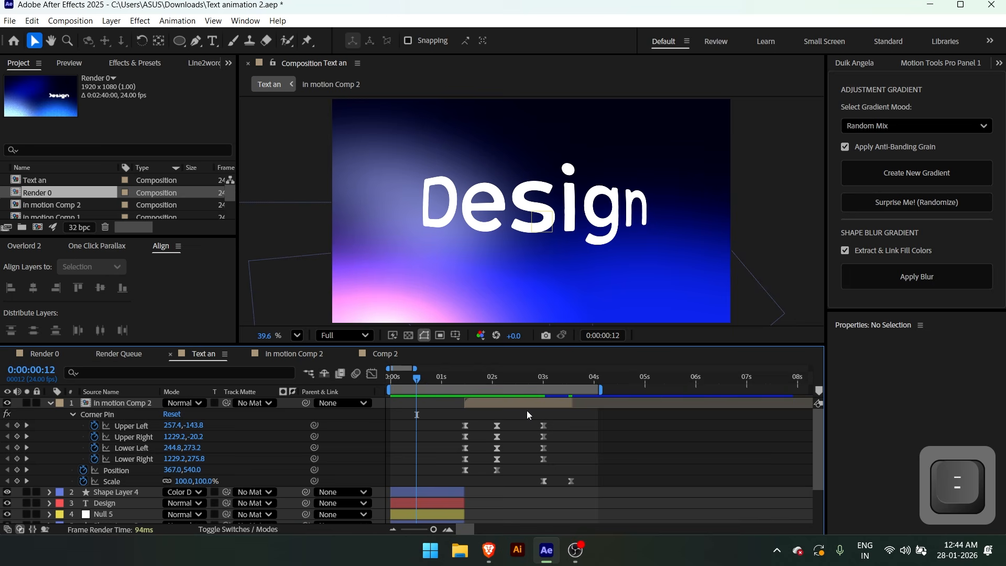
{"action": "key", "text": "space"}
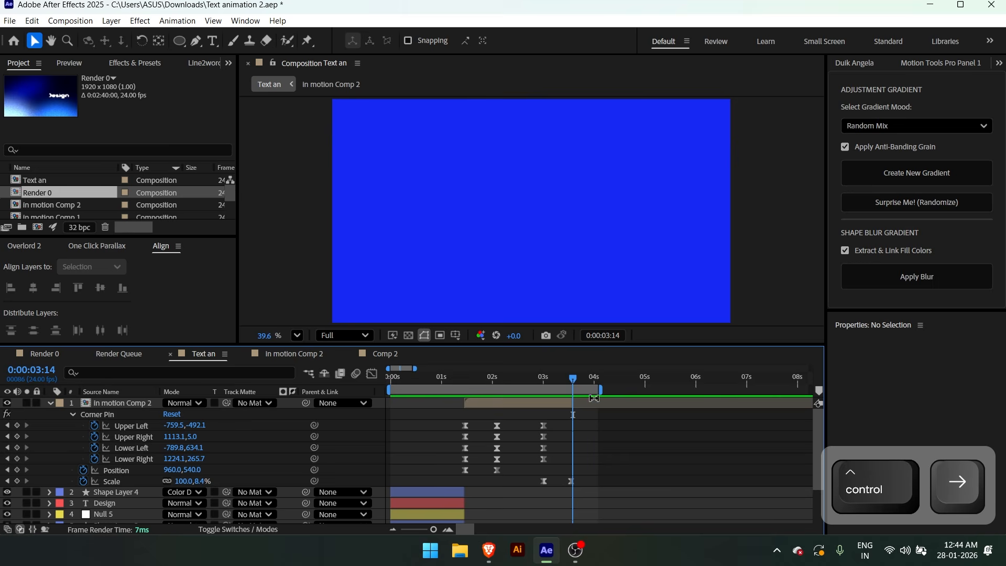
Extend the work area to about 7.5 seconds and split the Bg 2 layer at 0:00:03:14
{"action": "left_click_drag", "start_coordinate": [599, 393], "coordinate": [770, 391]}
{"action": "scroll", "coordinate": [679, 438], "scroll_direction": "down", "scroll_amount": 3}
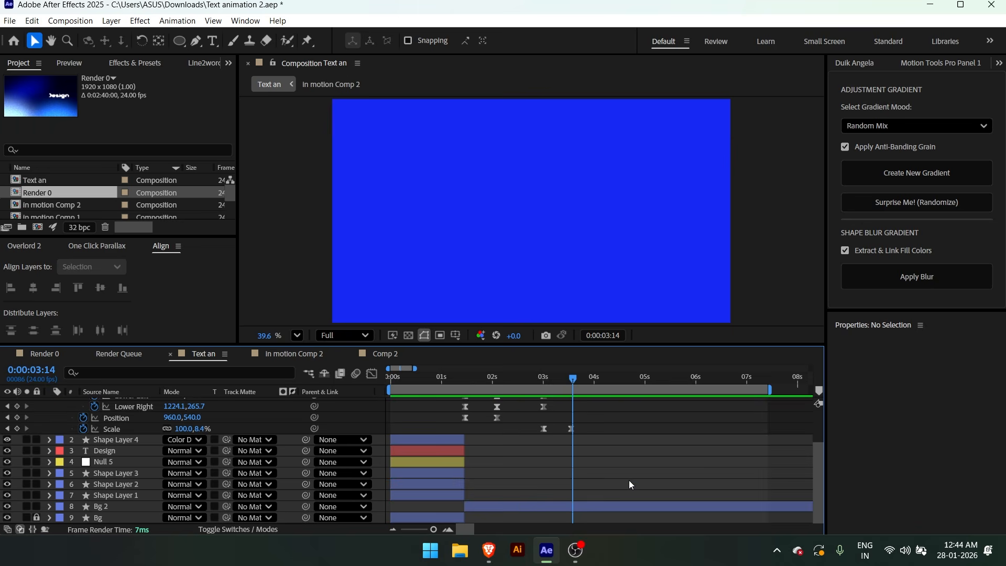
{"action": "left_click", "coordinate": [560, 506]}
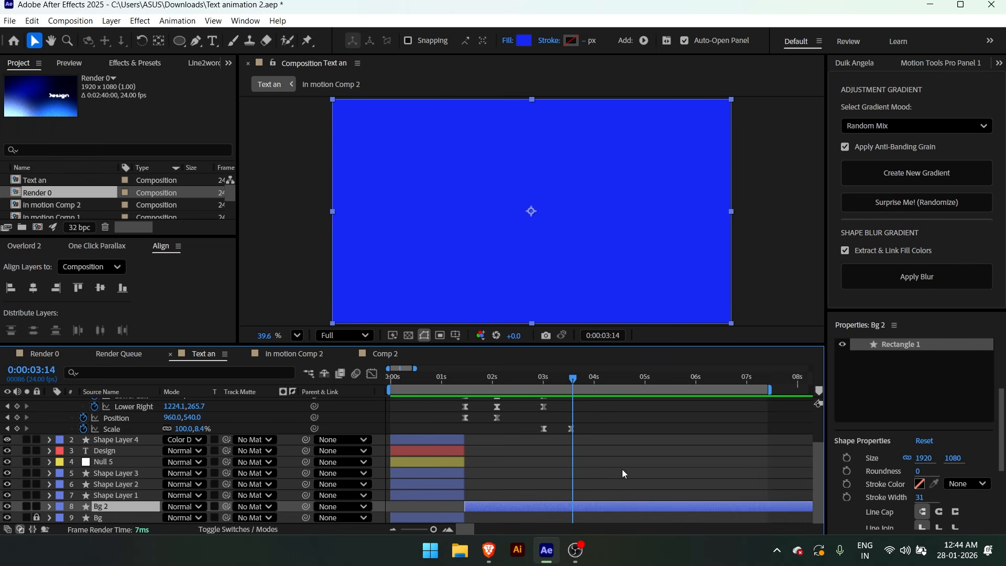
{"action": "key", "text": "ctrl+shift+d"}
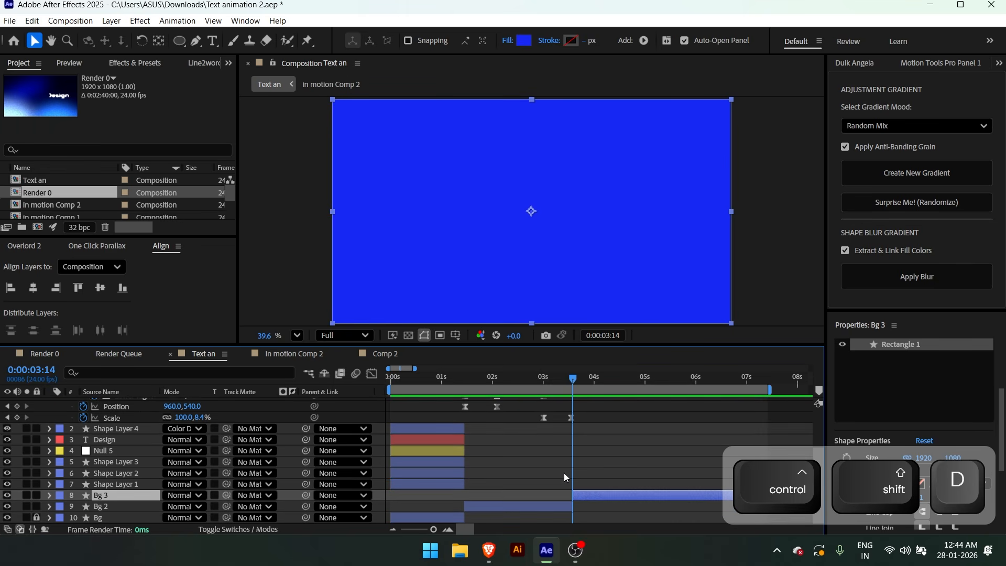
Fill the split-off Bg 3 background with light grey CFCFCF and lock the Bg 2 and Bg 3 layers
{"action": "left_click", "coordinate": [524, 41]}
{"action": "left_click", "coordinate": [352, 224]}
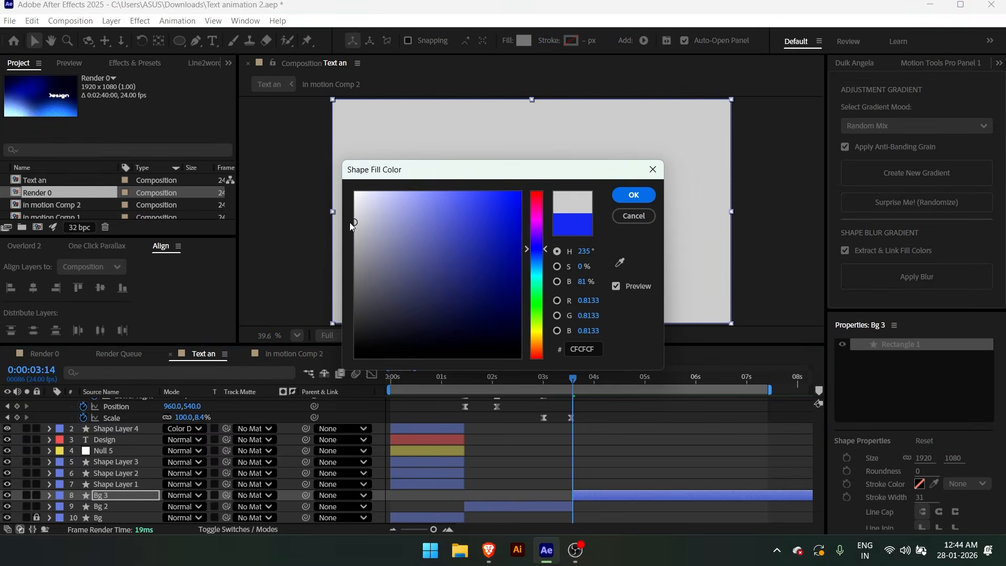
{"action": "left_click", "coordinate": [618, 193]}
{"action": "left_click", "coordinate": [105, 505], "text": "shift"}
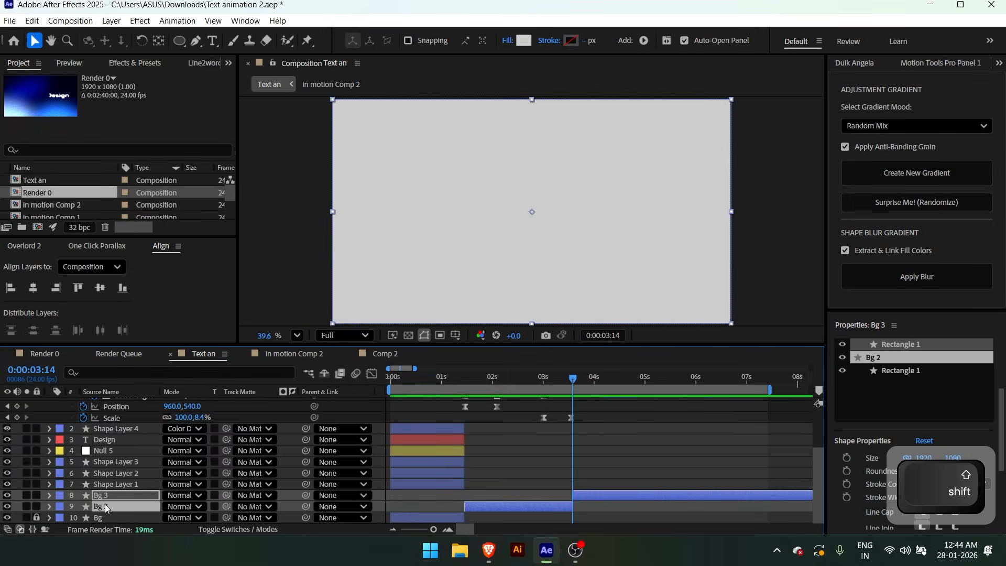
{"action": "left_click", "coordinate": [36, 496]}
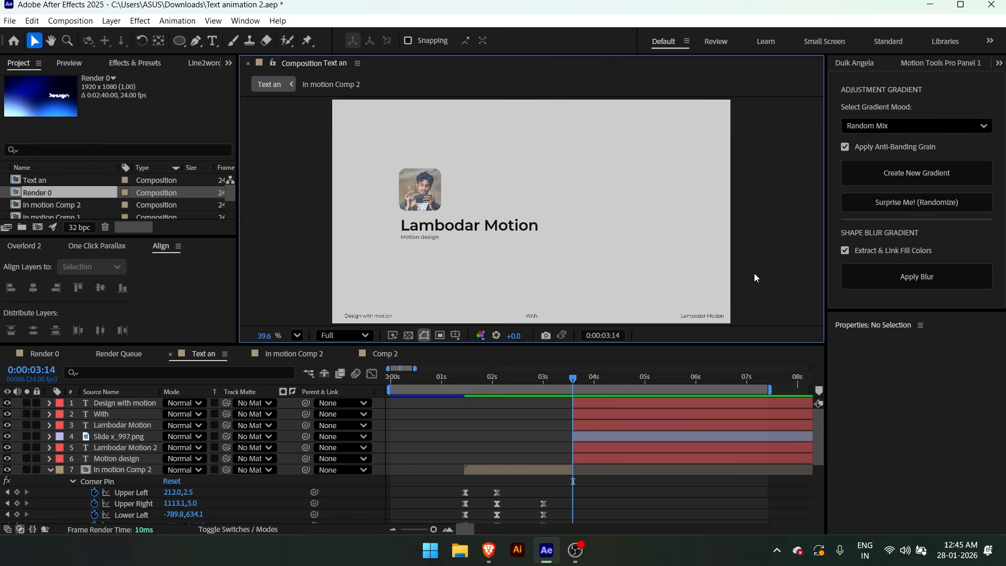
Review the transition from the squashing With text to the grey profile scene between 0:00:02:19 and 0:00:03:16
{"action": "left_click", "coordinate": [535, 385]}
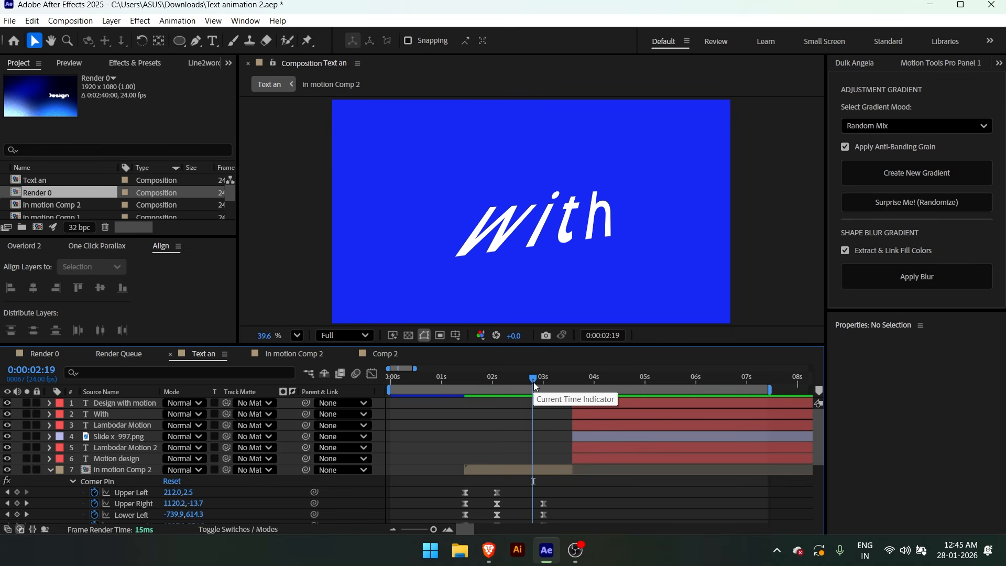
{"action": "left_click_drag", "start_coordinate": [534, 387], "coordinate": [569, 387]}
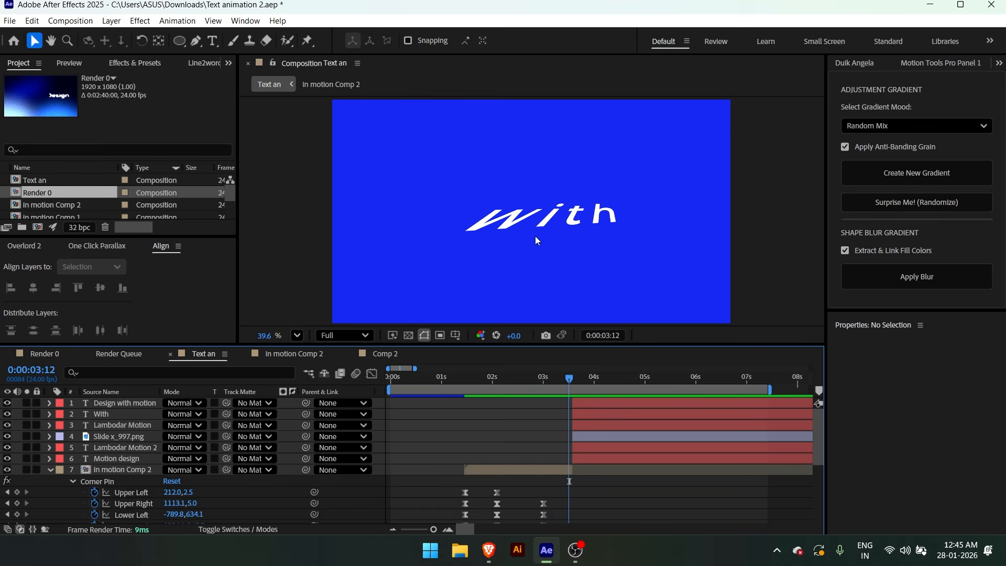
{"action": "left_click", "coordinate": [579, 384]}
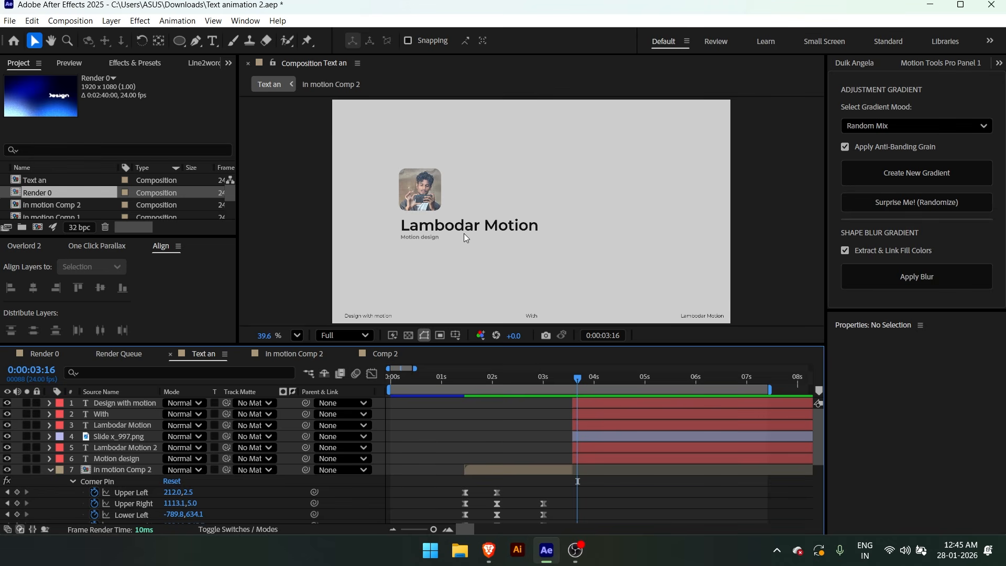
Add Position keyframes at 0:00:04:05 to the profile image, name text and Motion design layers
{"action": "left_click_drag", "start_coordinate": [579, 271], "coordinate": [340, 144]}
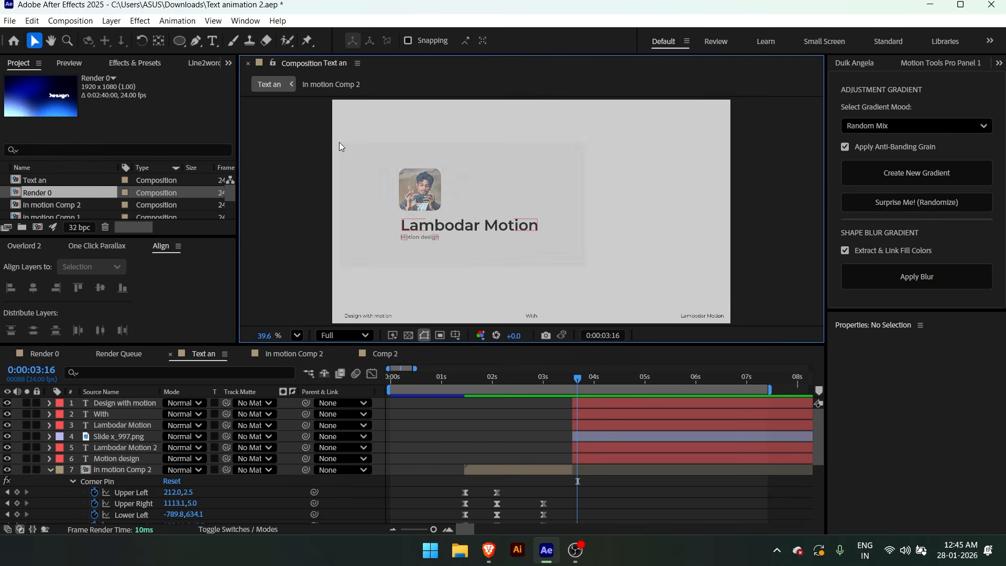
{"action": "left_click", "coordinate": [605, 383]}
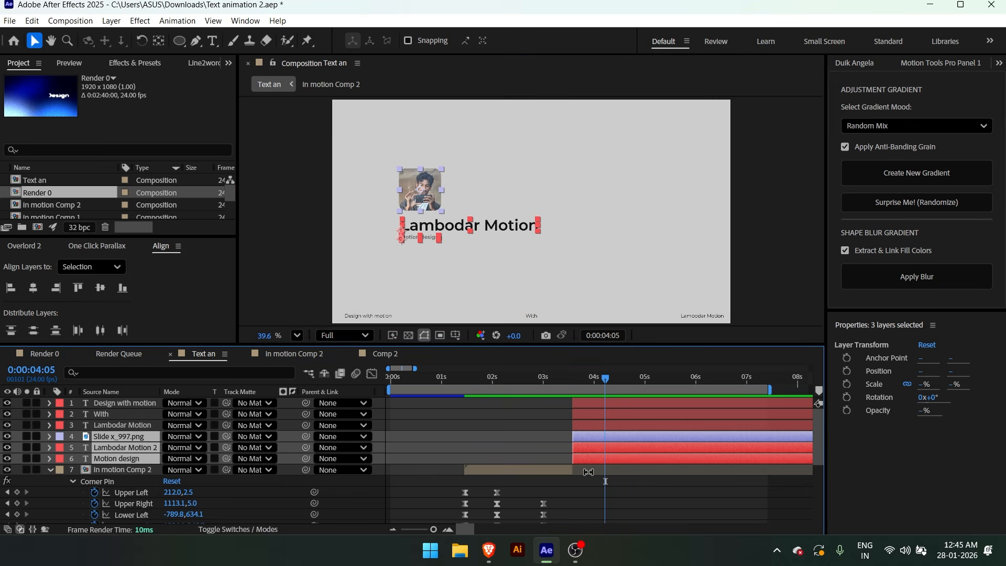
{"action": "key", "text": "alt+shift+p"}
At the layers' start, 0:00:03:14, shift the image, name text and Motion design text about 48 px down
{"action": "key", "text": "i"}
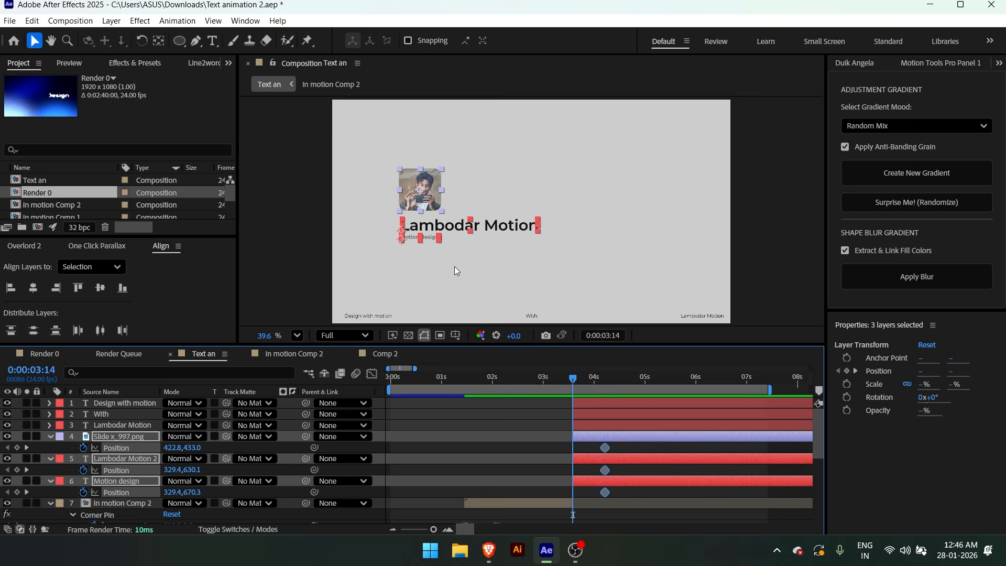
{"action": "key", "text": "ctrl+z"}
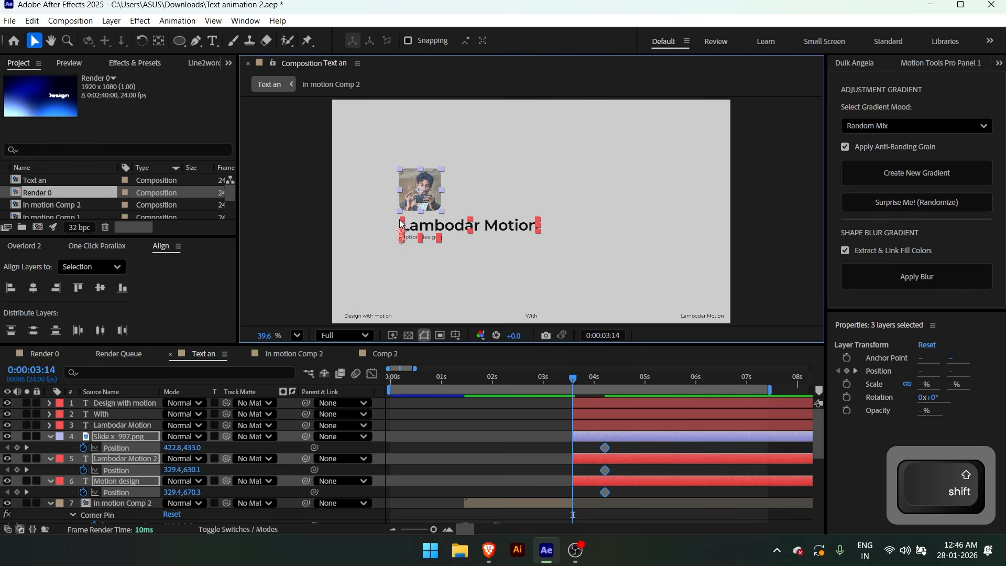
{"action": "key", "text": "shift+Down"}
{"action": "key", "text": "shift+Down"}
{"action": "key", "text": "shift+Down"}
{"action": "key", "text": "shift+Down"}
{"action": "key", "text": "Down"}
{"action": "key", "text": "Down"}
{"action": "key", "text": "Down"}
{"action": "key", "text": "Down"}
{"action": "key", "text": "Down"}
{"action": "key", "text": "Down"}
{"action": "key", "text": "Down"}
{"action": "key", "text": "Down"}
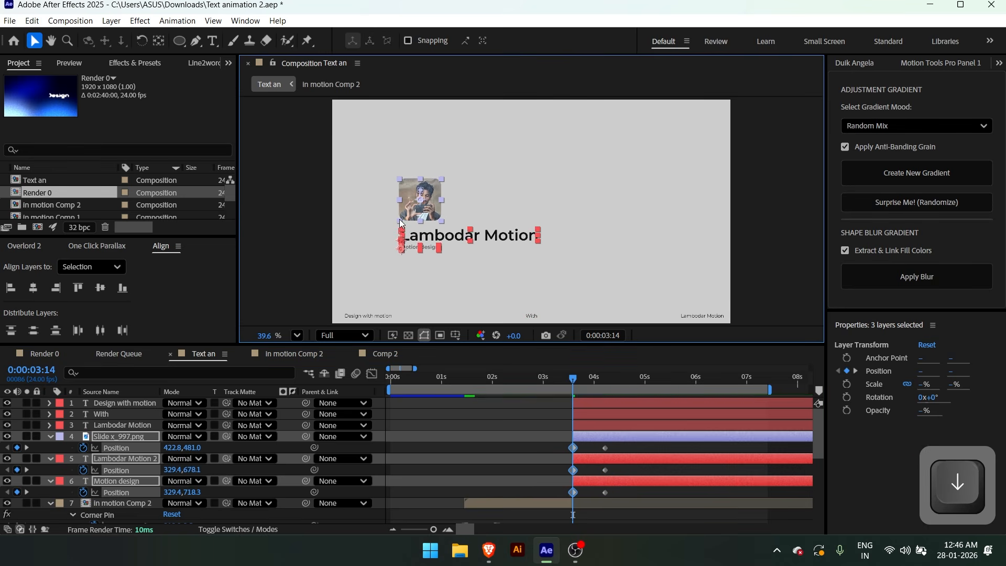
Apply Easy Ease to the Position keyframes of the three profile layers and adjust their curves in the graph editor
{"action": "left_click_drag", "start_coordinate": [636, 445], "coordinate": [543, 498]}
{"action": "key", "text": "F9"}
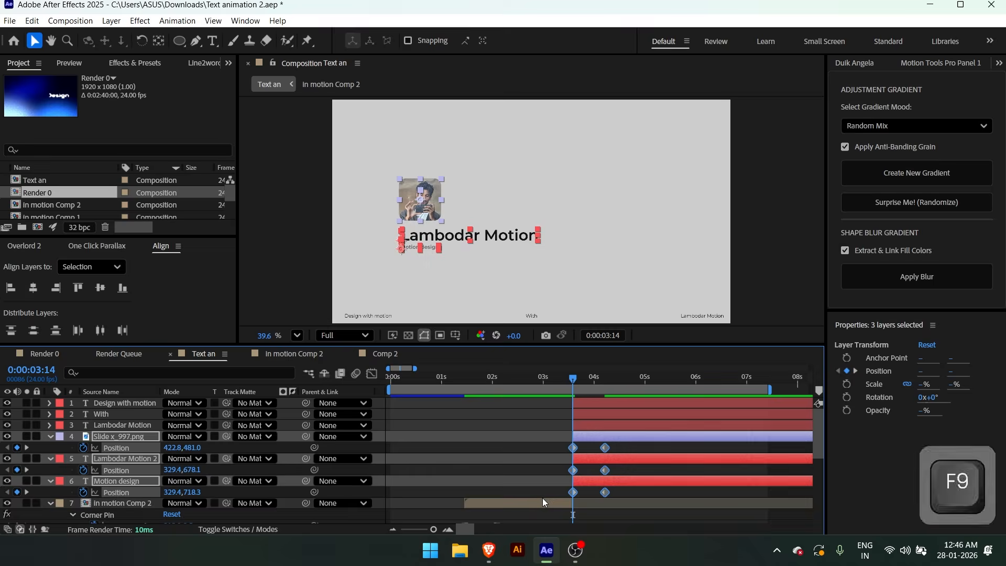
{"action": "key", "text": "shift+F3"}
{"action": "left_click", "coordinate": [665, 398]}
{"action": "left_click", "coordinate": [521, 422]}
{"action": "key", "text": "shift+F3"}
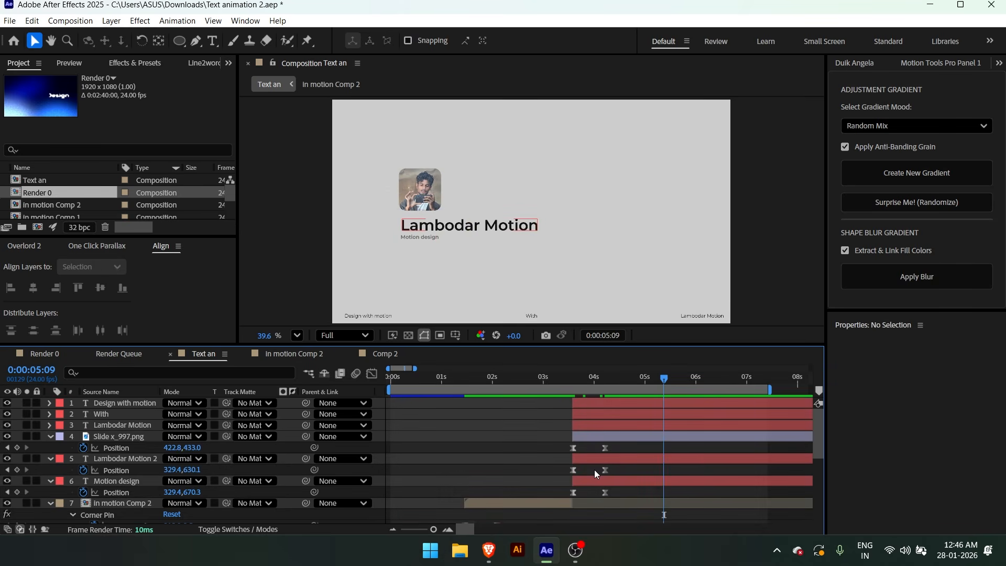
Try staggering the three profile layers with Motion design starting first and the image last, and preview the timing
{"action": "left_click", "coordinate": [594, 479]}
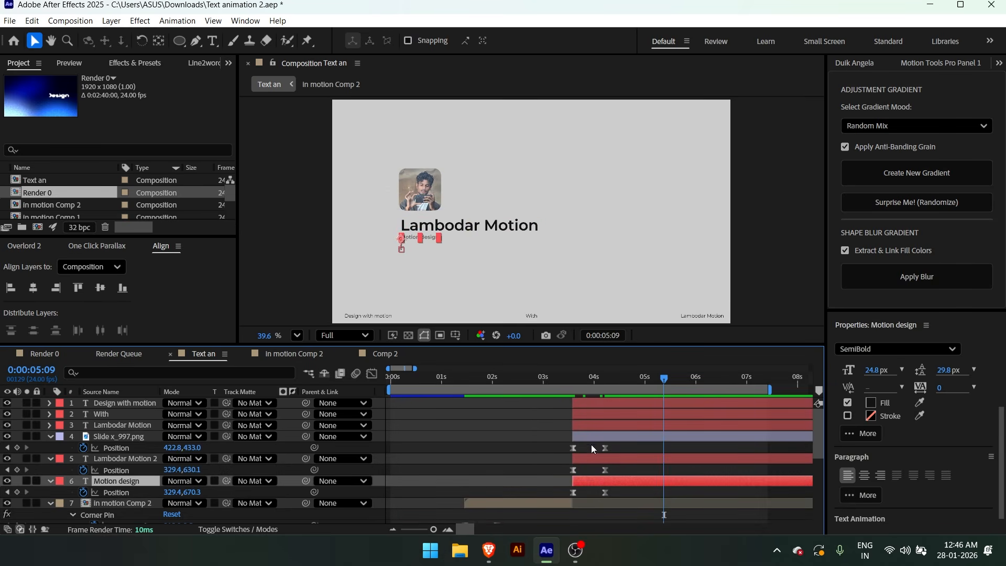
{"action": "left_click", "coordinate": [586, 437], "text": "shift"}
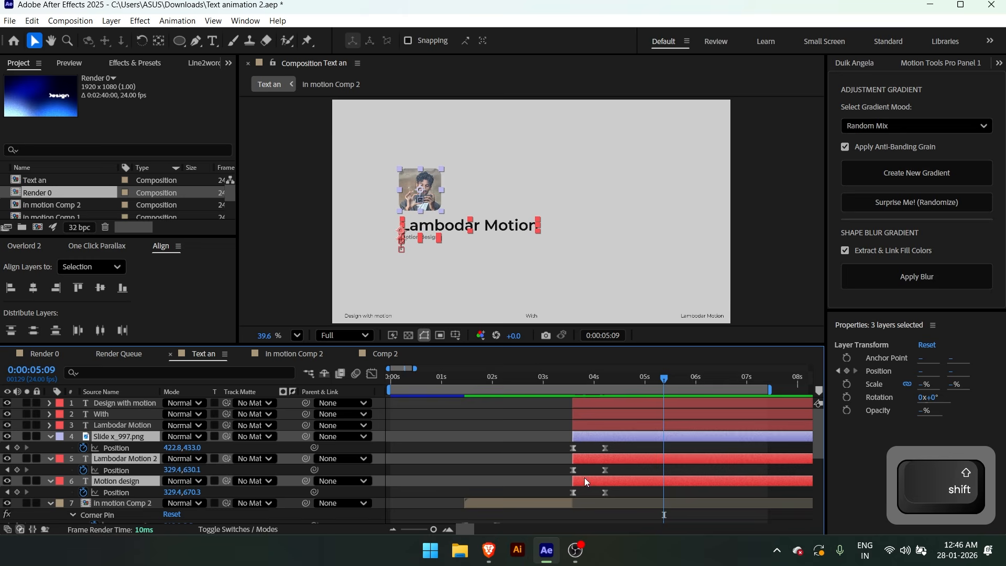
{"action": "key", "text": "ctrl+z"}
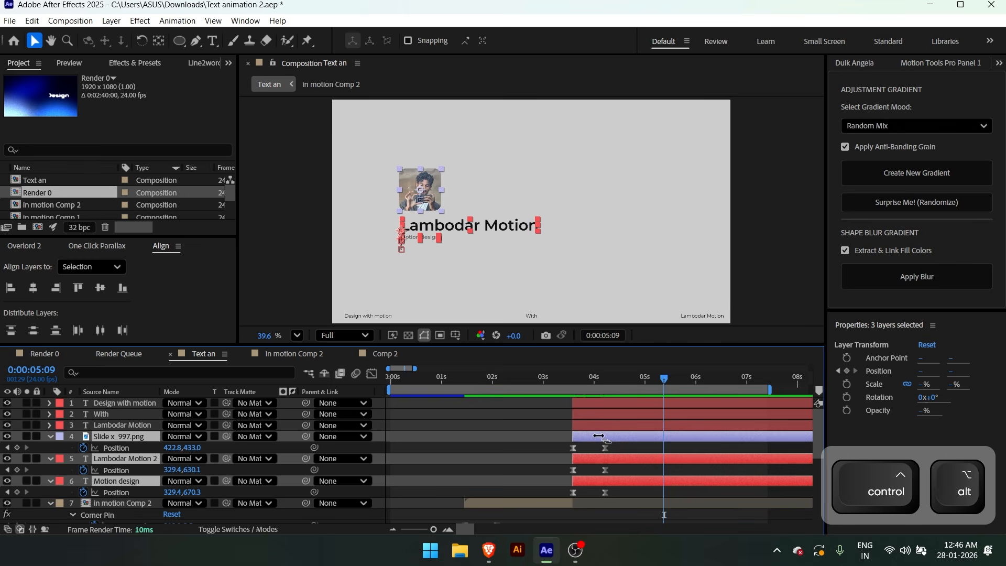
{"action": "mouse_move", "coordinate": [604, 438]}
{"action": "left_mouse_down"}
{"action": "mouse_move", "coordinate": [591, 436]}
{"action": "mouse_move", "coordinate": [632, 436]}
{"action": "mouse_move", "coordinate": [613, 436]}
{"action": "left_mouse_up"}
{"action": "left_click", "coordinate": [563, 436]}
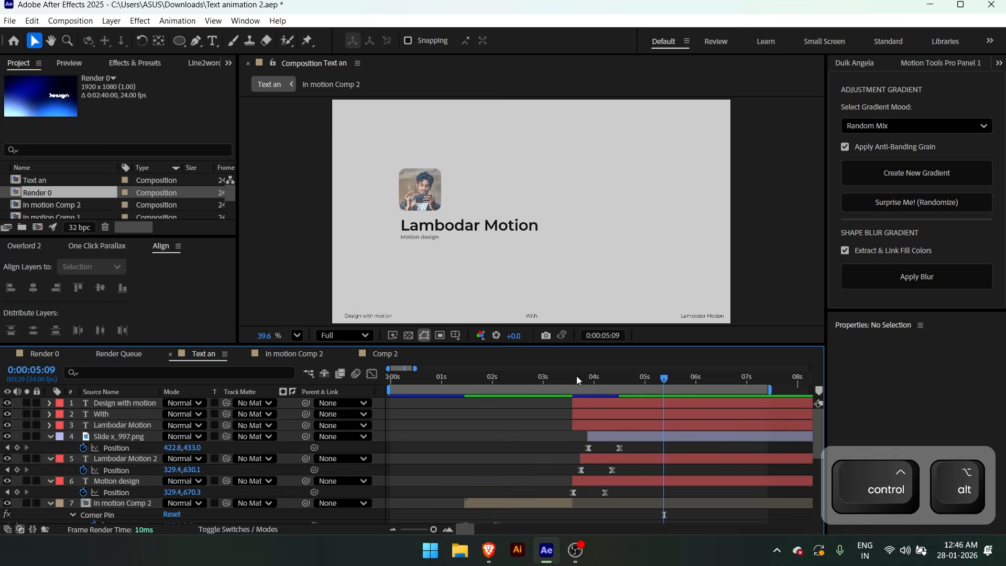
{"action": "left_click", "coordinate": [557, 383]}
{"action": "key", "text": "space"}
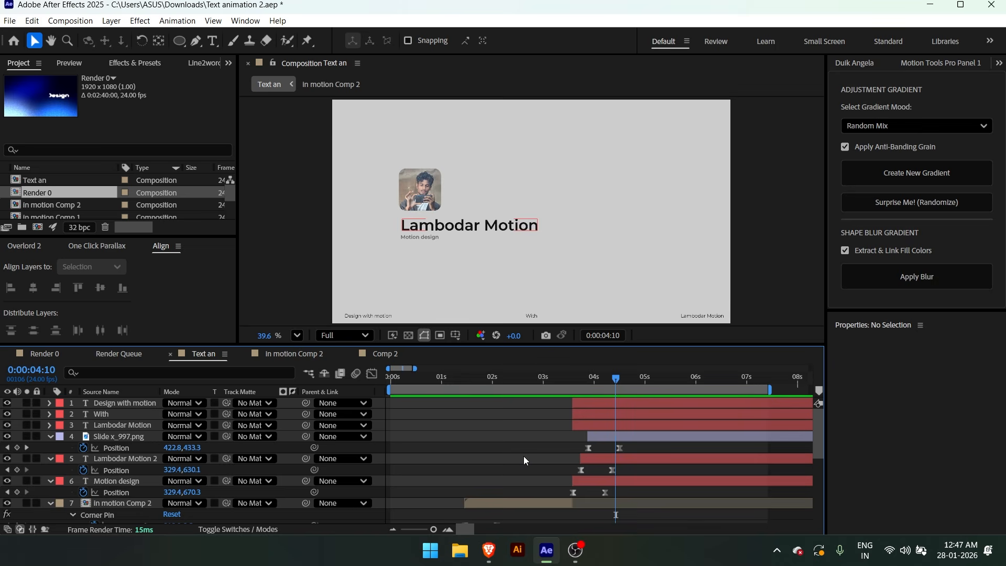
{"action": "key", "text": "ctrl+z"}
{"action": "key", "text": "ctrl+z"}
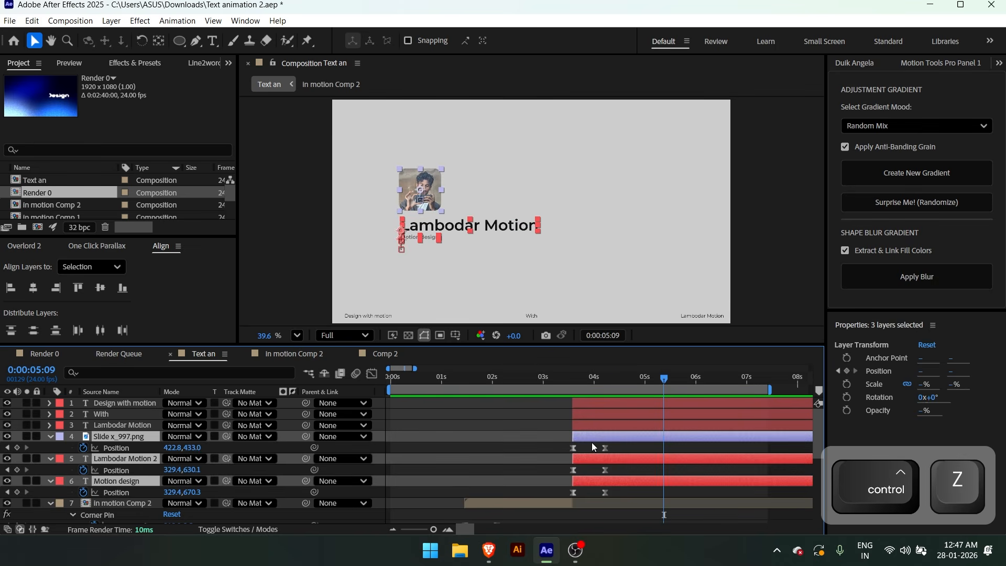
Stagger the three profile layers a few frames apart, in the order image, name text, Motion design, and preview the animation
{"action": "left_click", "coordinate": [585, 446]}
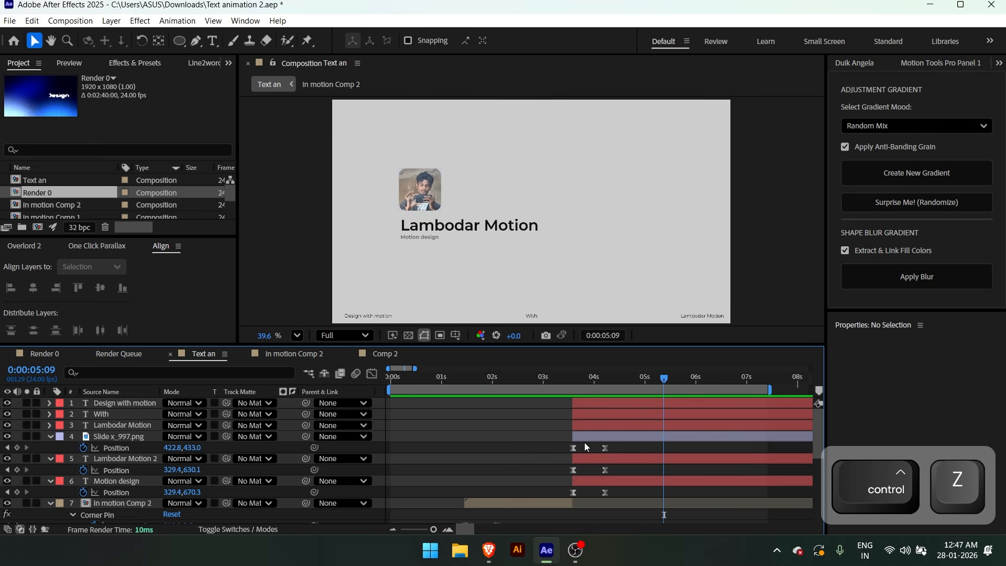
{"action": "left_click", "coordinate": [417, 189]}
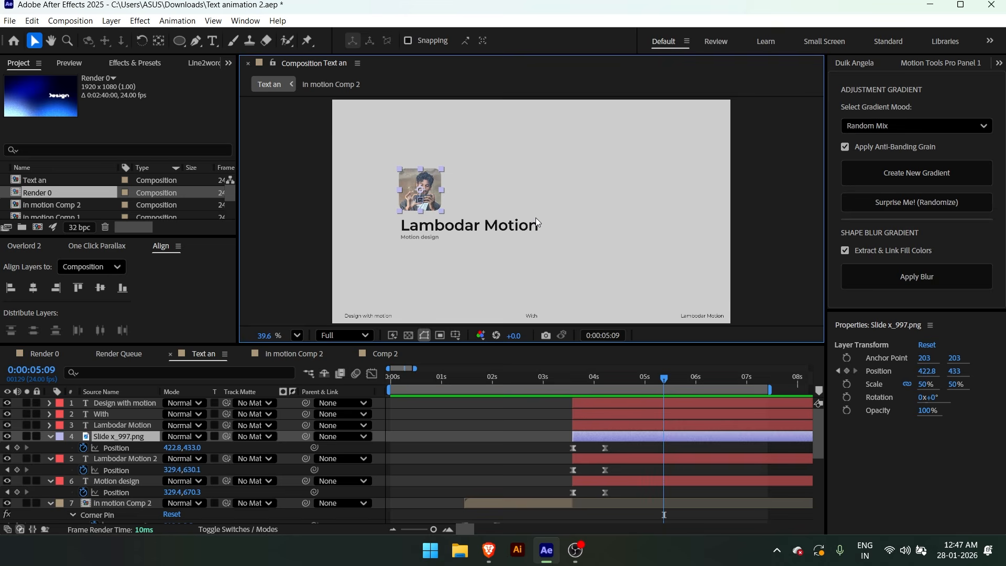
{"action": "left_click", "coordinate": [451, 229], "text": "shift"}
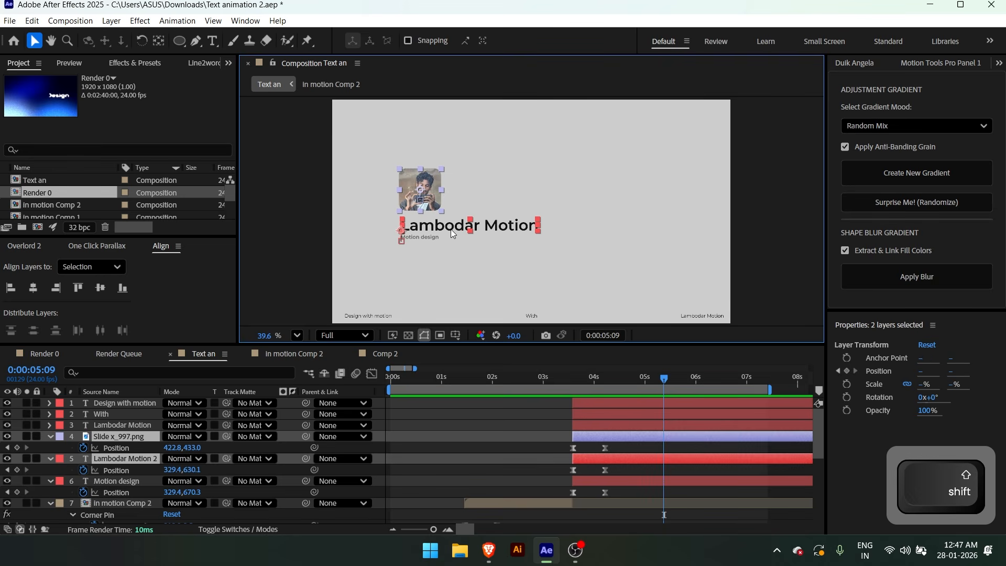
{"action": "left_click", "coordinate": [595, 482], "text": "shift"}
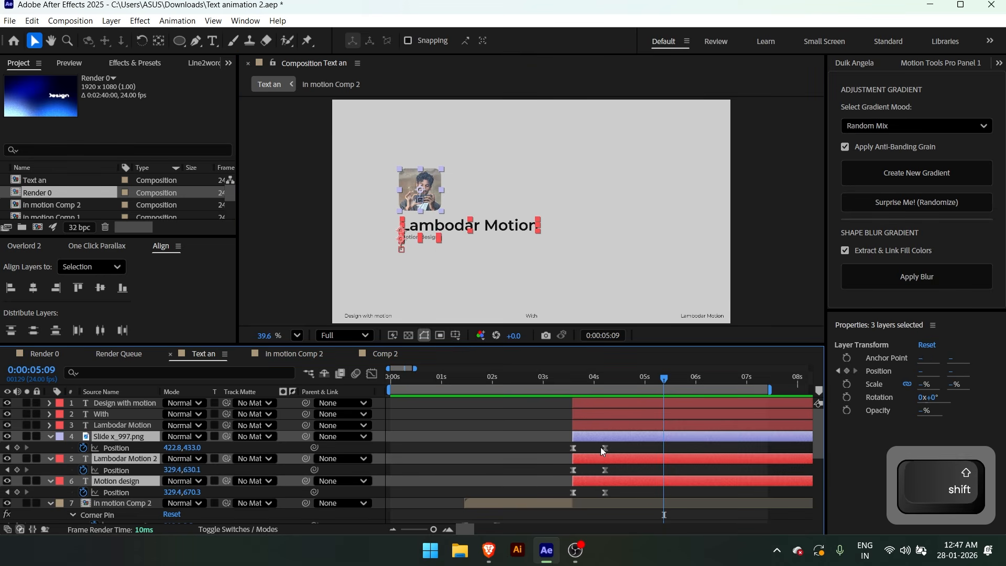
{"action": "left_click_drag", "start_coordinate": [595, 482], "coordinate": [603, 477]}
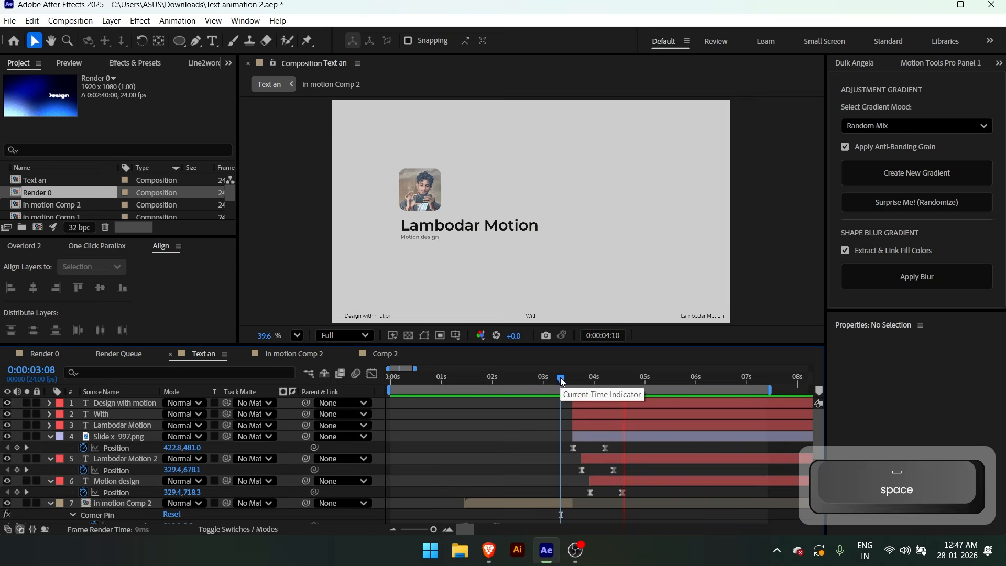
{"action": "left_click", "coordinate": [552, 379]}
{"action": "key", "text": "space"}
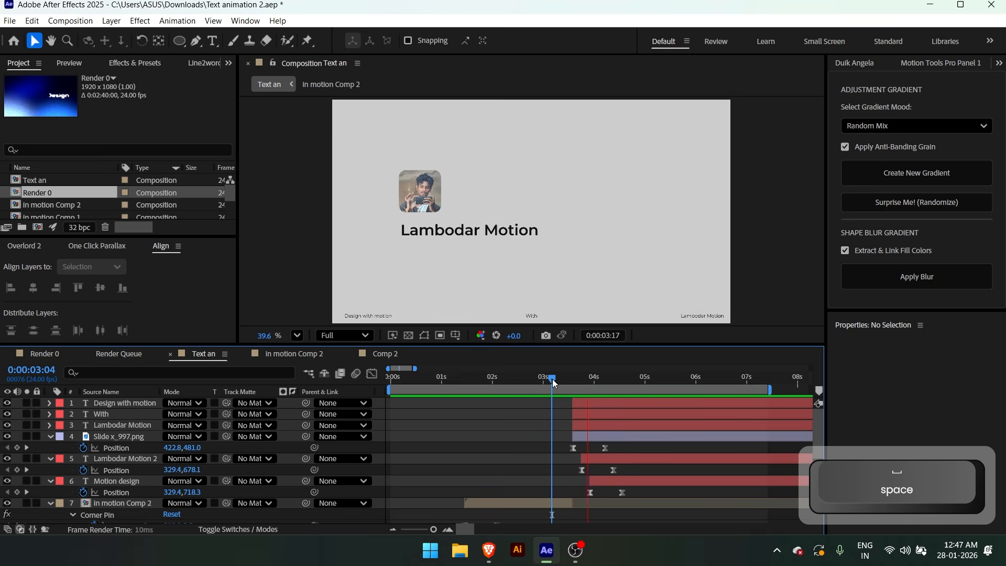
{"action": "key", "text": "space"}
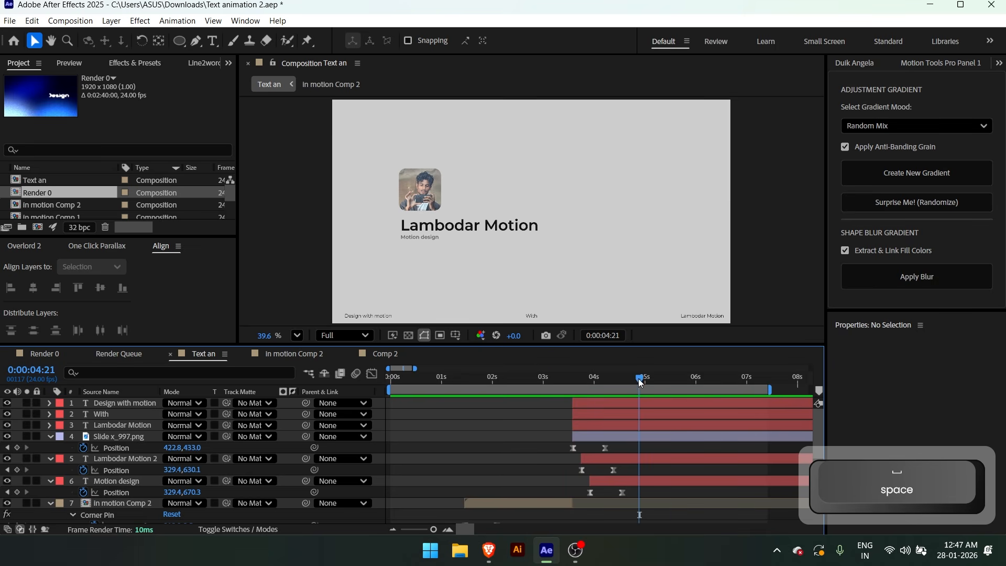
At 0:00:05:20, draw a circle shape in the grey scene, fill it with light purple DE8CFF and move it lower
{"action": "left_click_drag", "start_coordinate": [640, 380], "coordinate": [688, 378]}
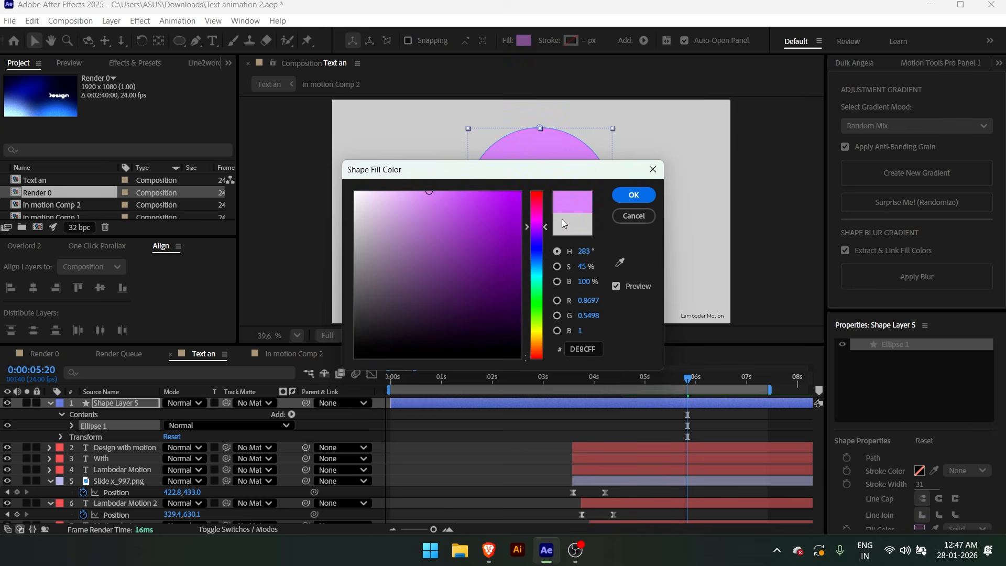
{"action": "left_click", "coordinate": [627, 192]}
{"action": "left_click_drag", "start_coordinate": [554, 181], "coordinate": [566, 263]}
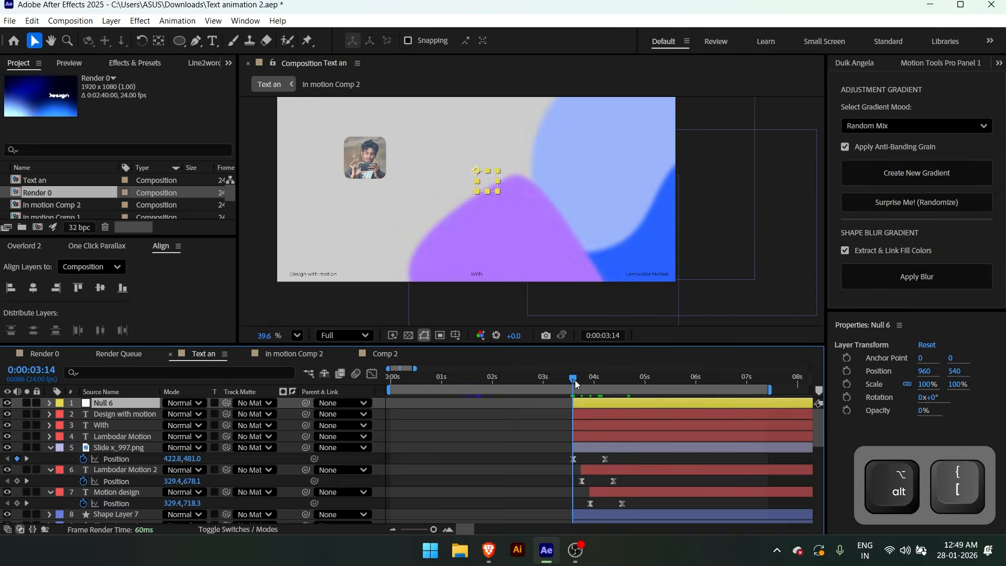
Reveal the blur and colour control effects on Null 6 and clear the effect from Shape Layer 8
{"action": "key", "text": "e"}
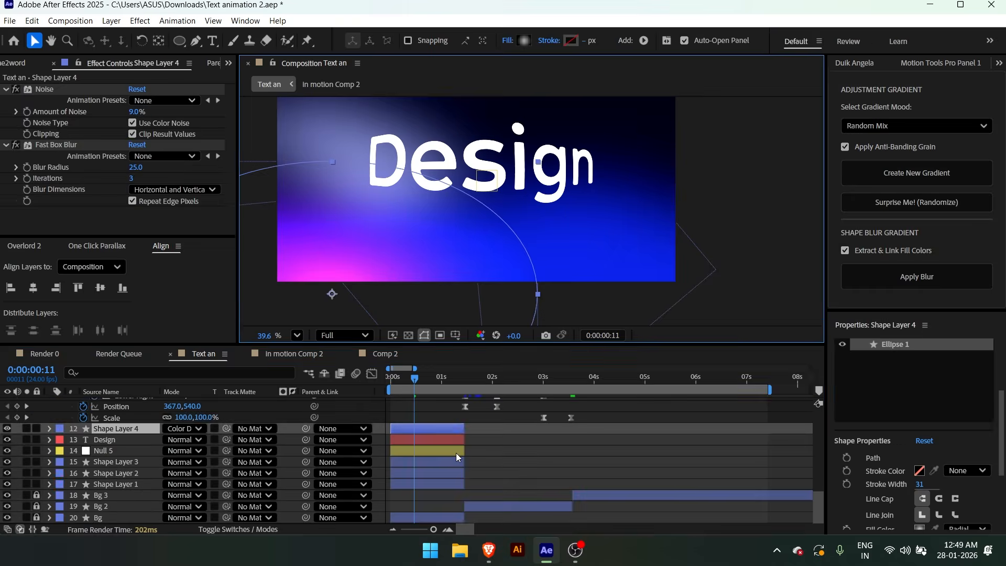
{"action": "key", "text": "ctrl+c"}
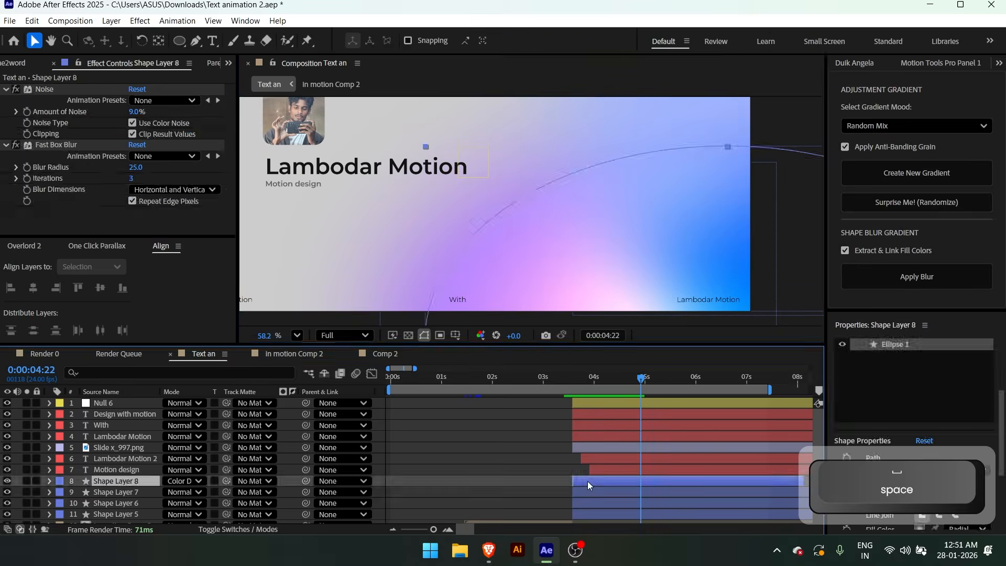
{"action": "key", "text": "v"}
{"action": "key", "text": "BackSpace"}
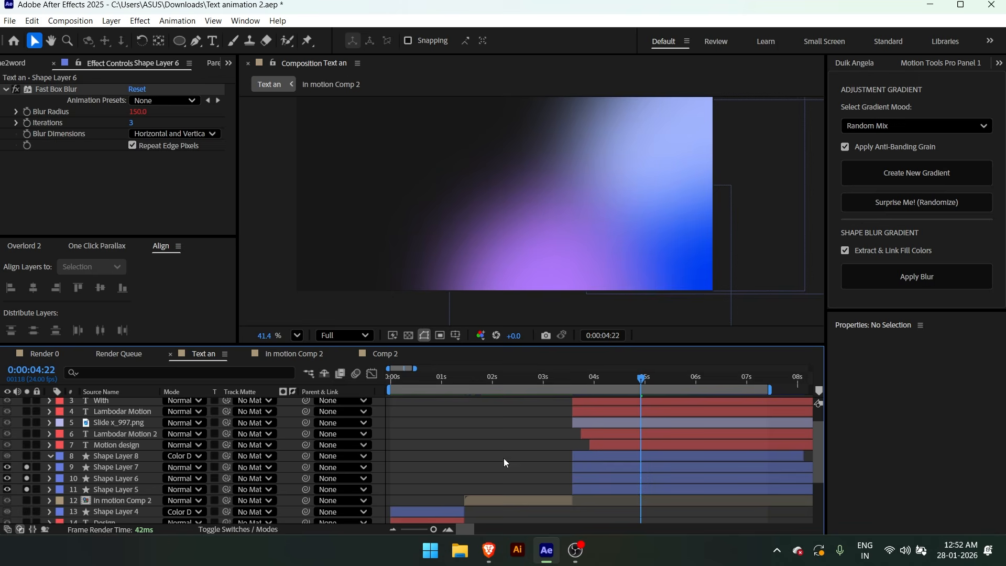
Apply the Noise effect to Null 6, copy it with property links and paste it onto the gradient shape layers
{"action": "key", "text": "ctrl+space"}
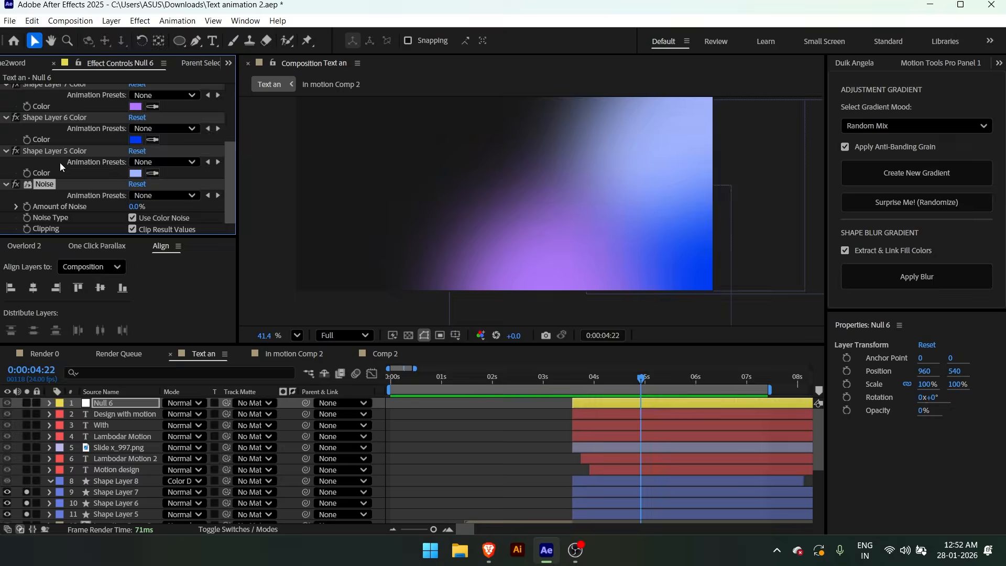
{"action": "left_click", "coordinate": [32, 20]}
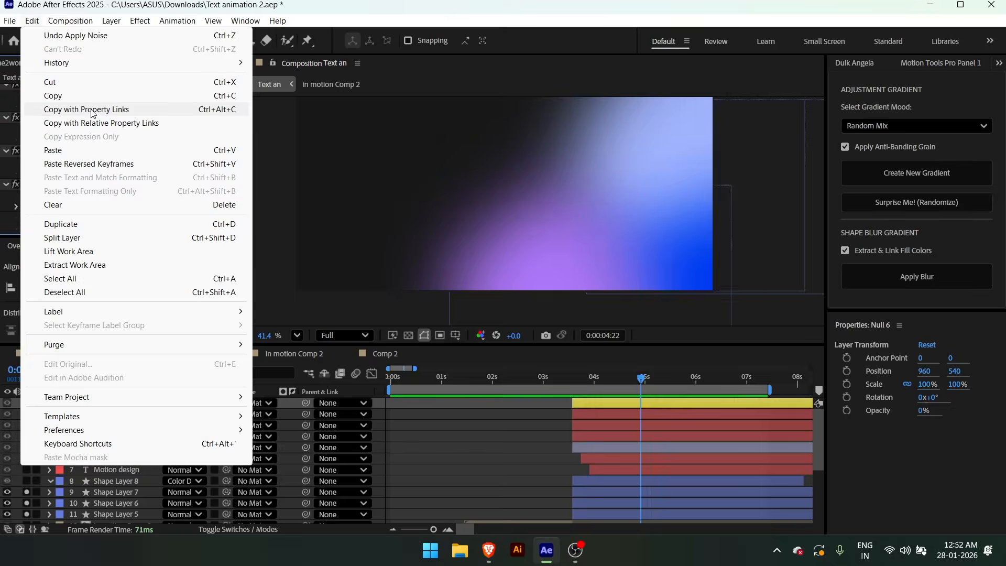
{"action": "left_click", "coordinate": [110, 105]}
{"action": "key", "text": "ctrl+v"}
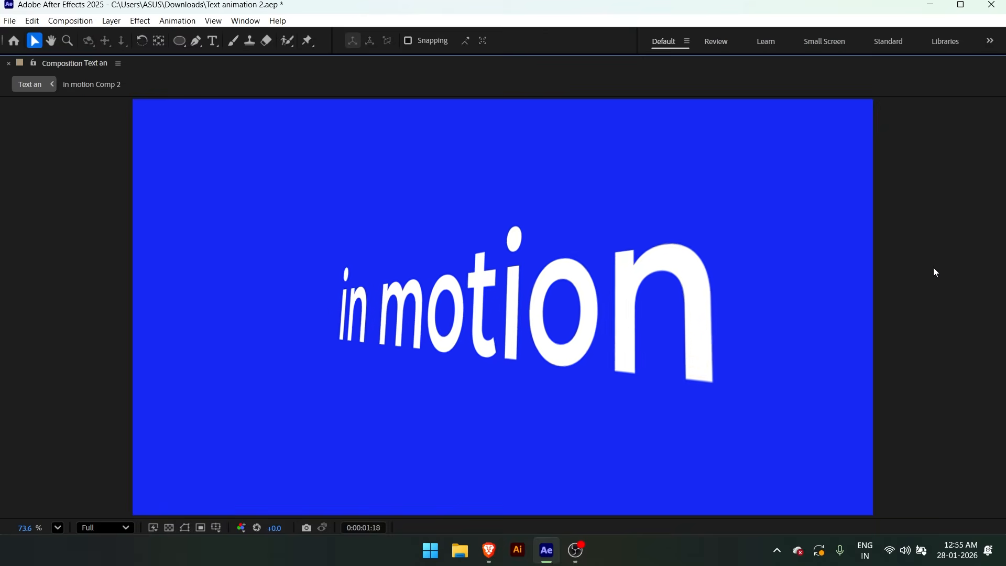